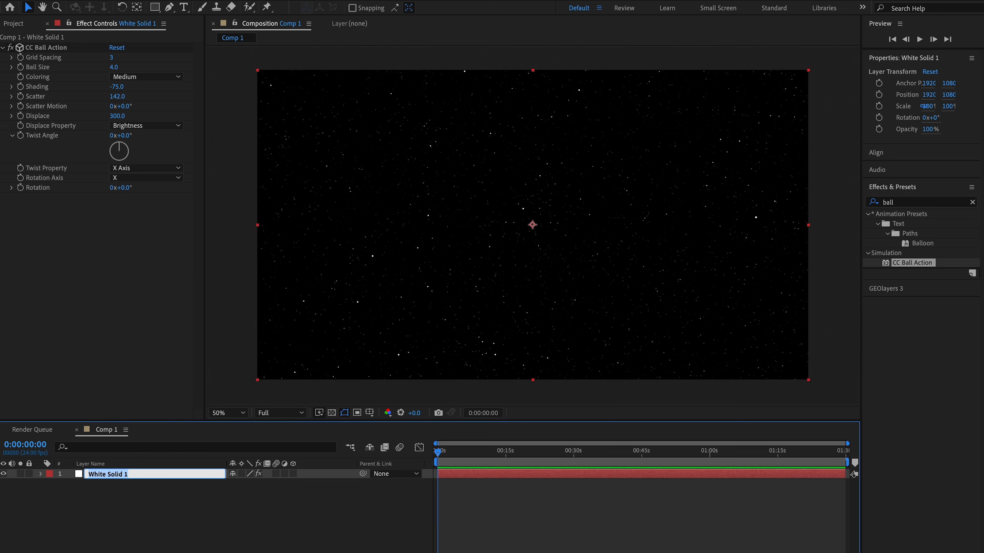
- Rename the white solid layer as "Background stars"
type("Background stars")
key("Return")
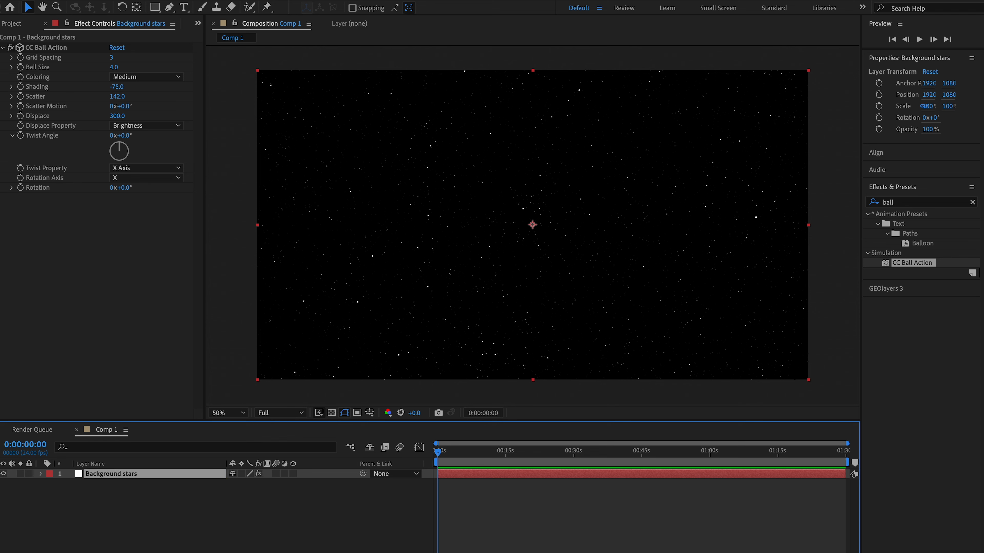
- Add a new empty shape layer to the composition above the Background stars layer
left_click(186, 512)
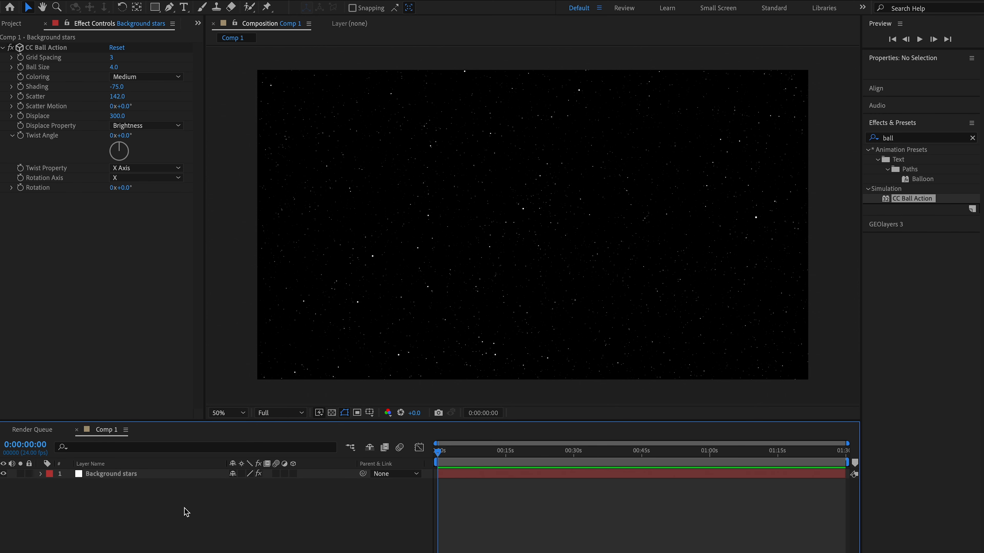
right_click(206, 524)
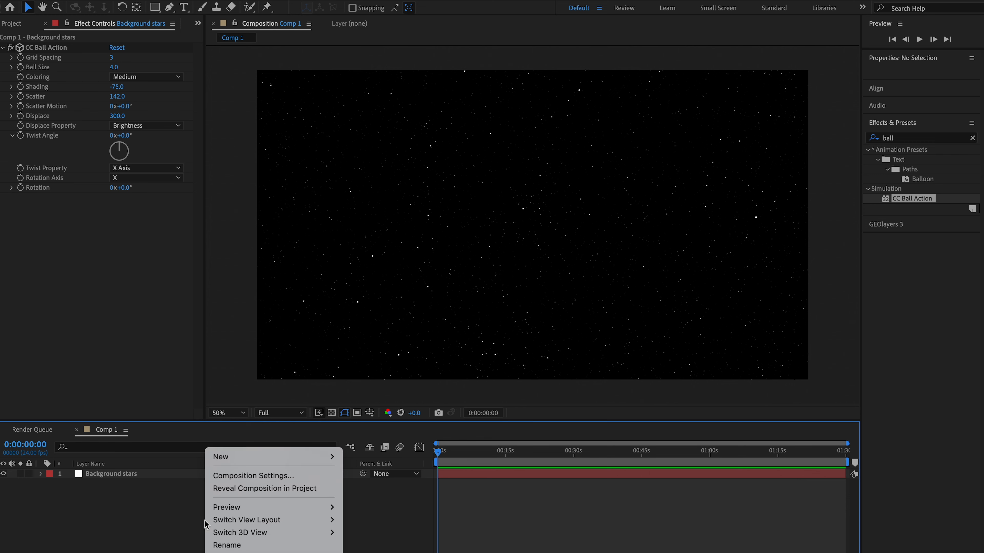
mouse_move(292, 461)
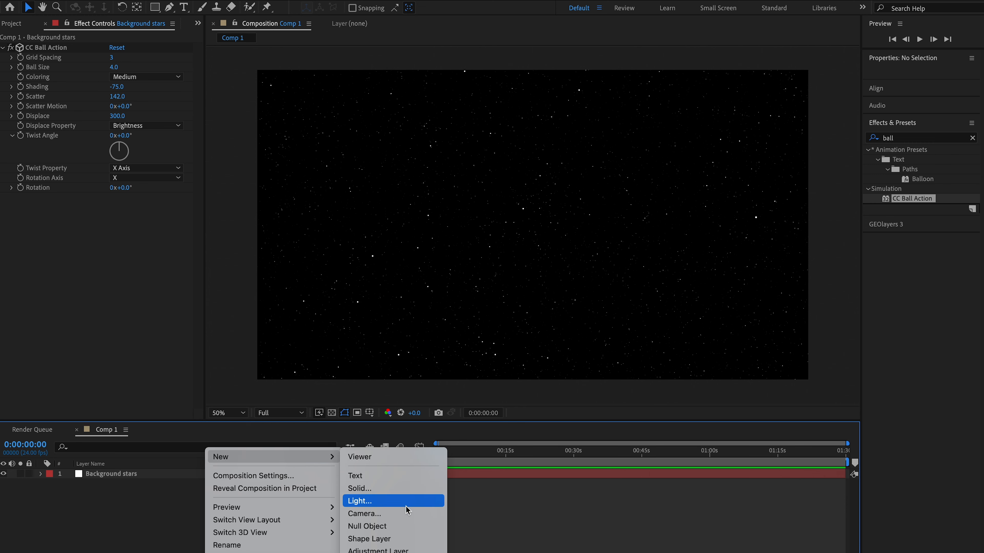
left_click(407, 539)
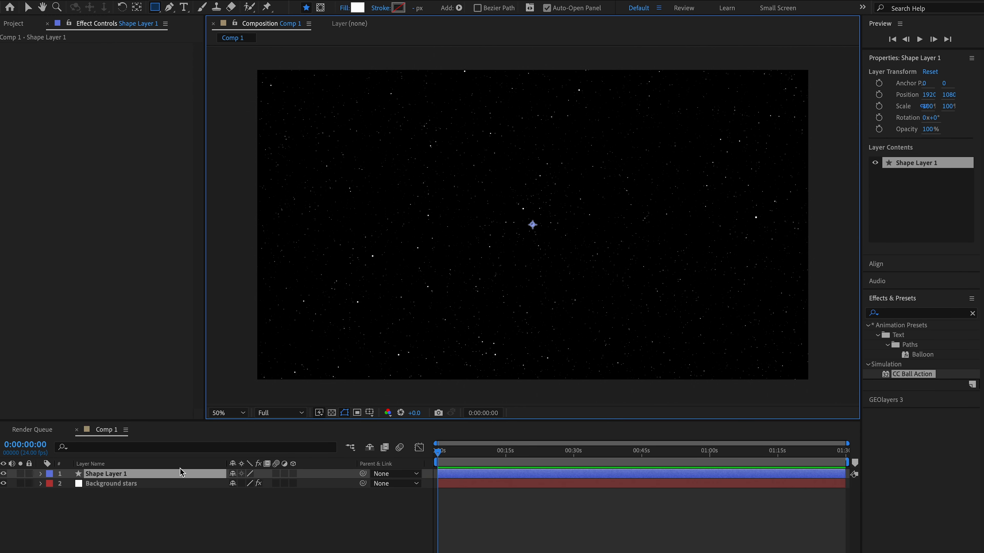
- Set the shape stroke to None and the fill to Solid Color at 100% opacity
left_click(384, 10)
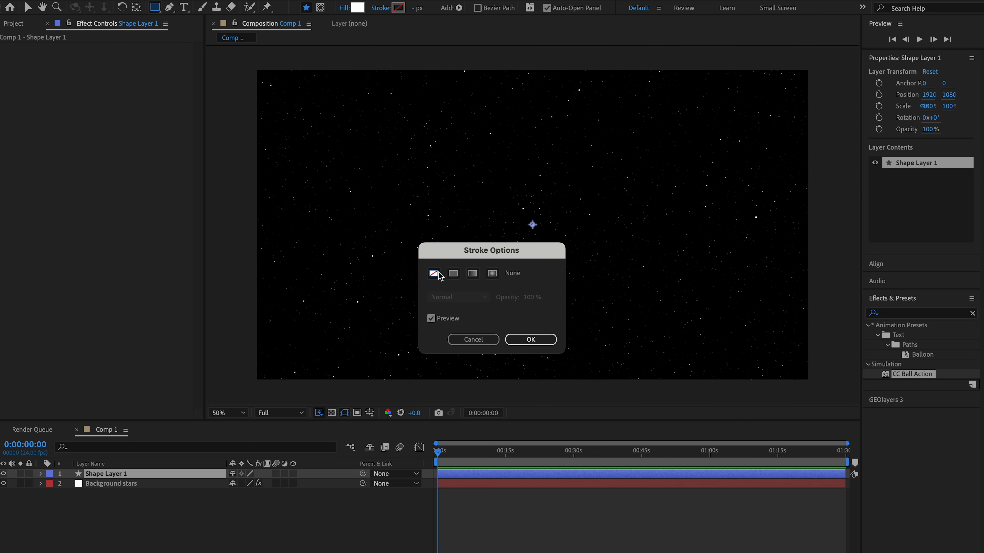
left_click(523, 340)
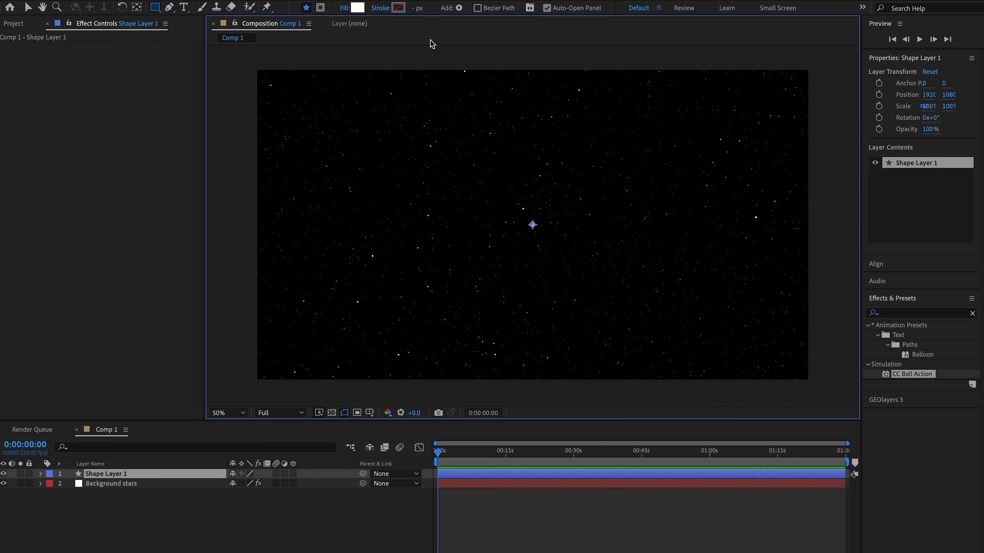
left_click(344, 8)
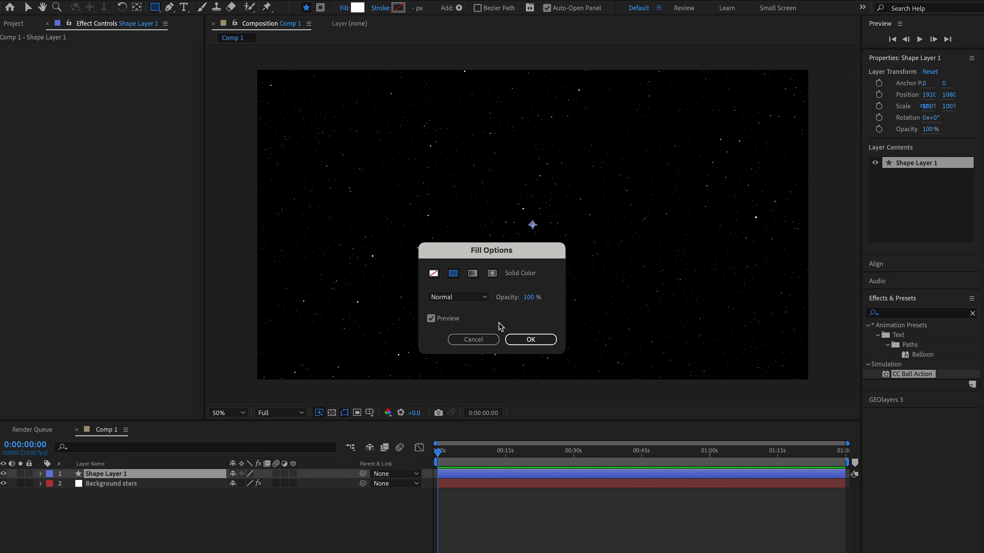
left_click(524, 343)
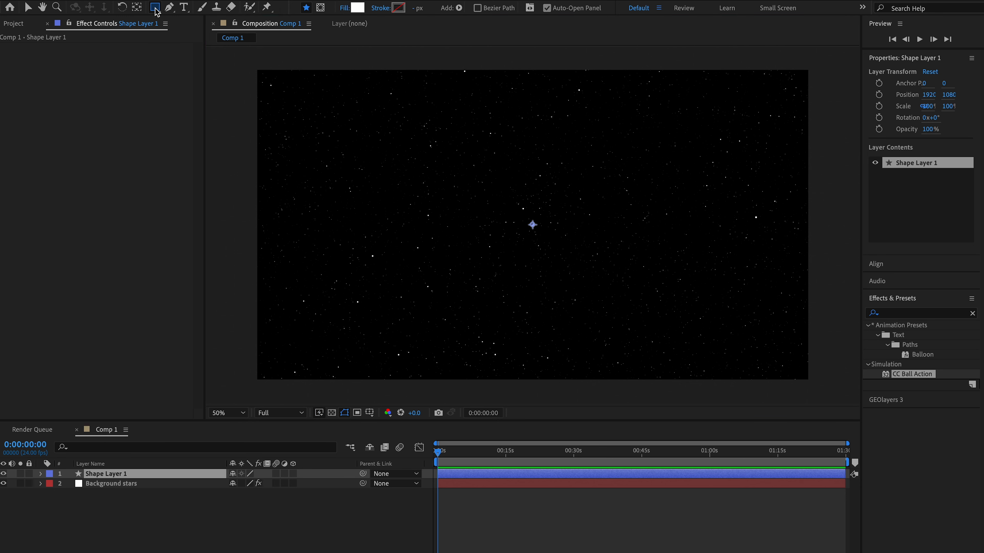
- Draw a tall ellipse about 1200 by 3700 px near the composition's centre with the Ellipse tool, extending past its upper and lower edges
left_click_drag(156, 10, 213, 36)
key("comma")
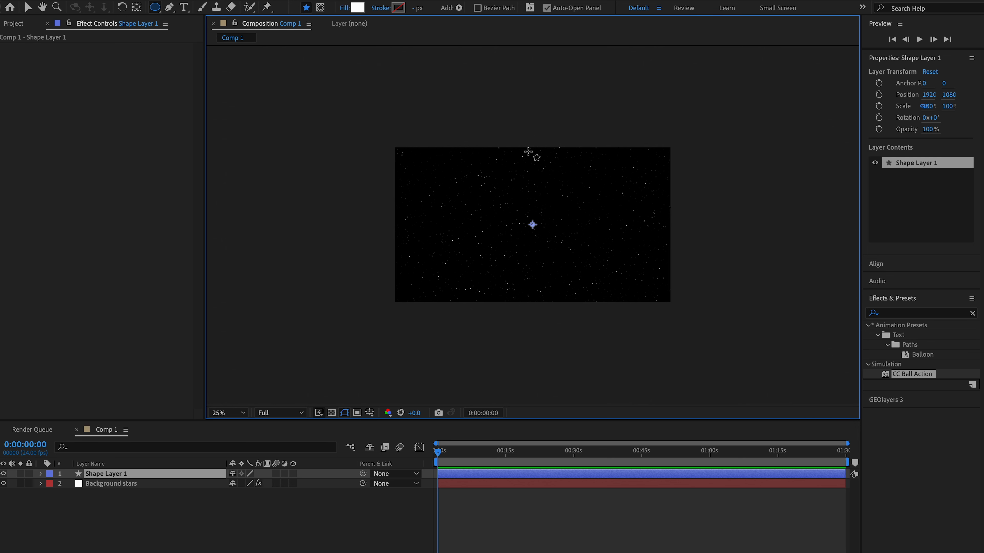
key("period")
key("comma")
mouse_move(507, 103)
left_mouse_down()
mouse_move(534, 220)
mouse_move(592, 327)
mouse_move(593, 369)
left_mouse_up()
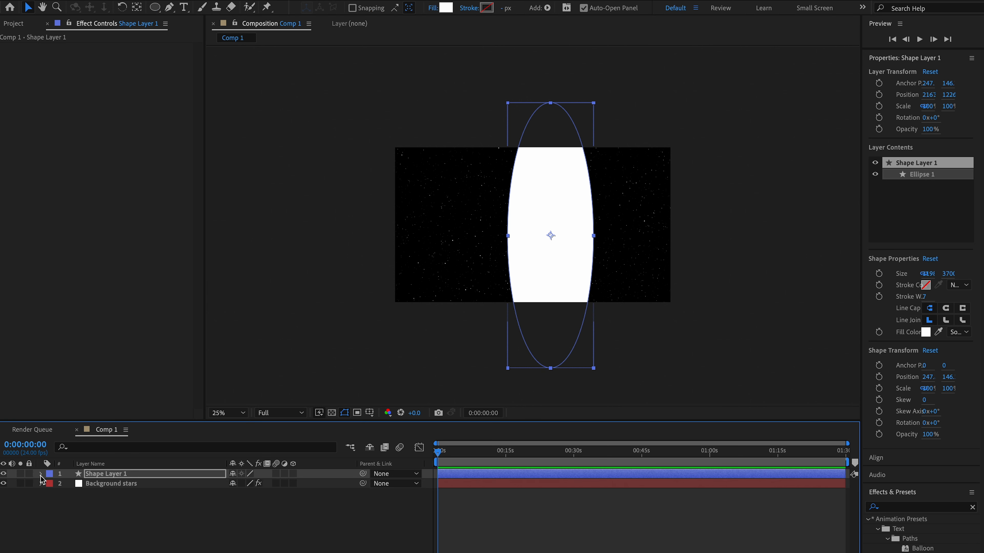
- Set the rotation of Shape Layer 1 to 40° in its transform properties
left_click(41, 475)
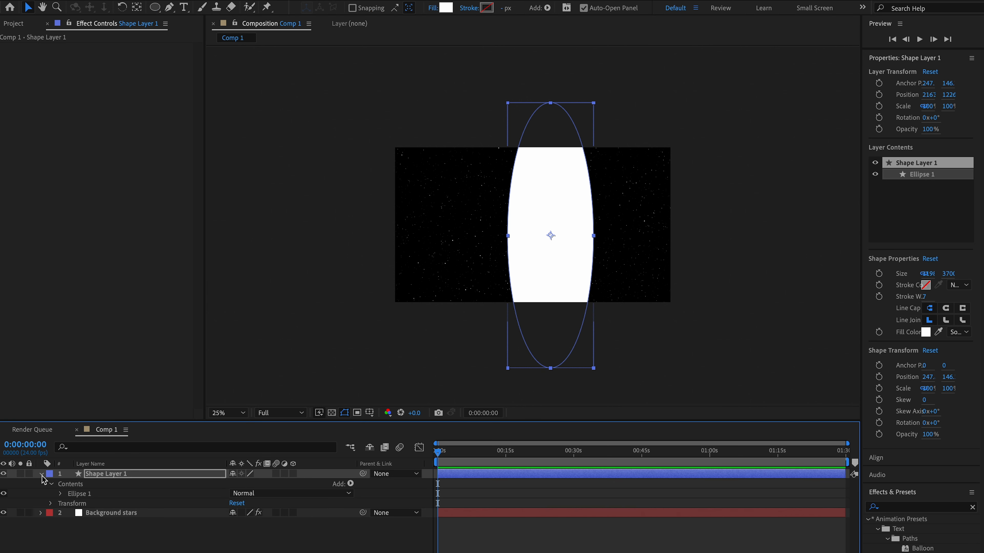
left_click(50, 504)
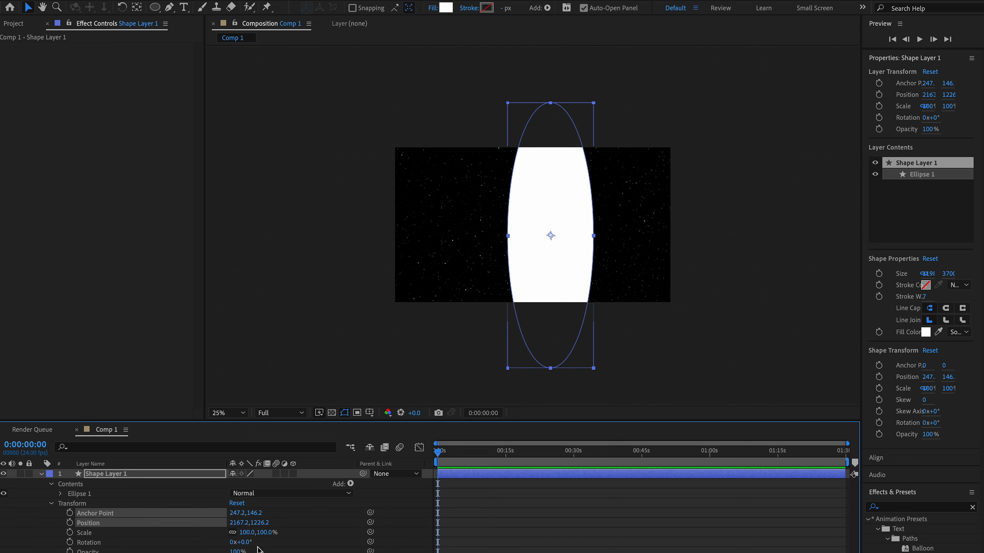
left_click(248, 542)
type("40")
key("Return")
- Stretch the tilted ellipse in length and width to a scale of about 126.7% by 170.3%
key("comma")
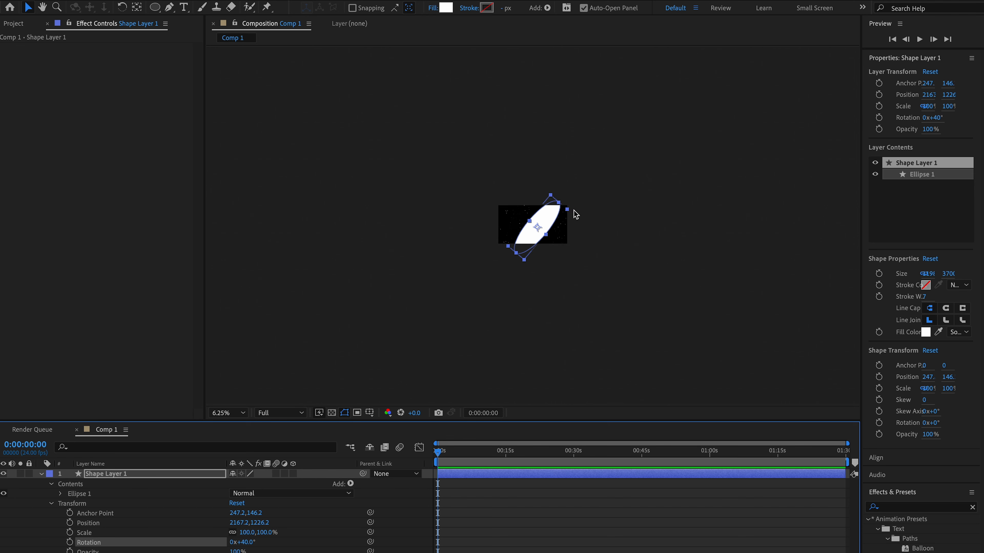
left_click_drag(499, 287, 456, 307)
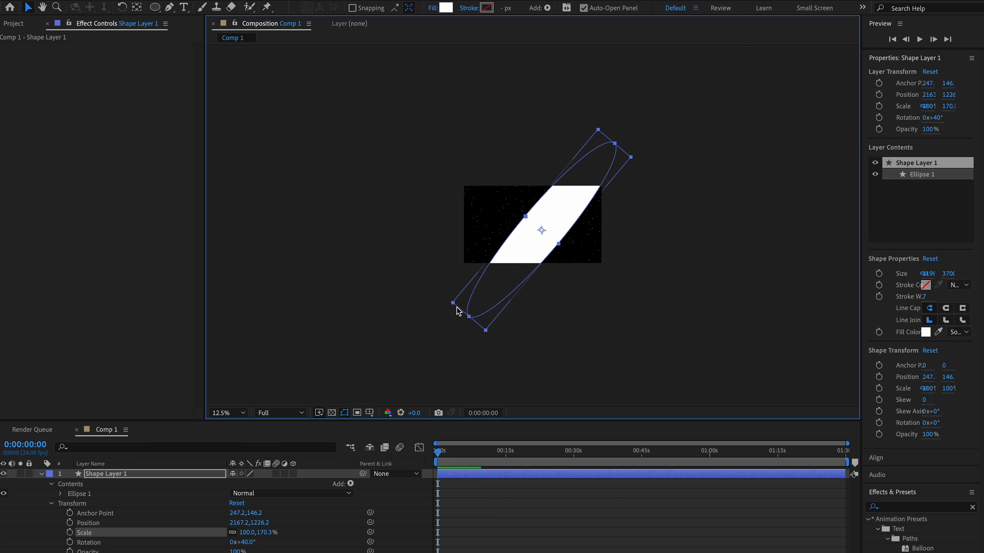
left_click_drag(559, 247, 562, 249)
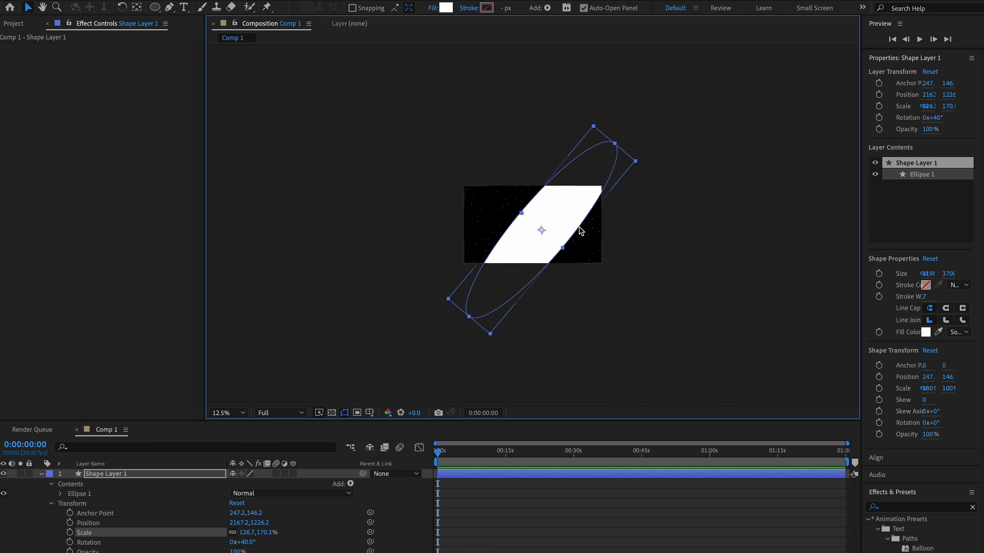
- Change the ellipse's fill color to the blue hex value 7798DD
scroll(533, 225, "up", 1)
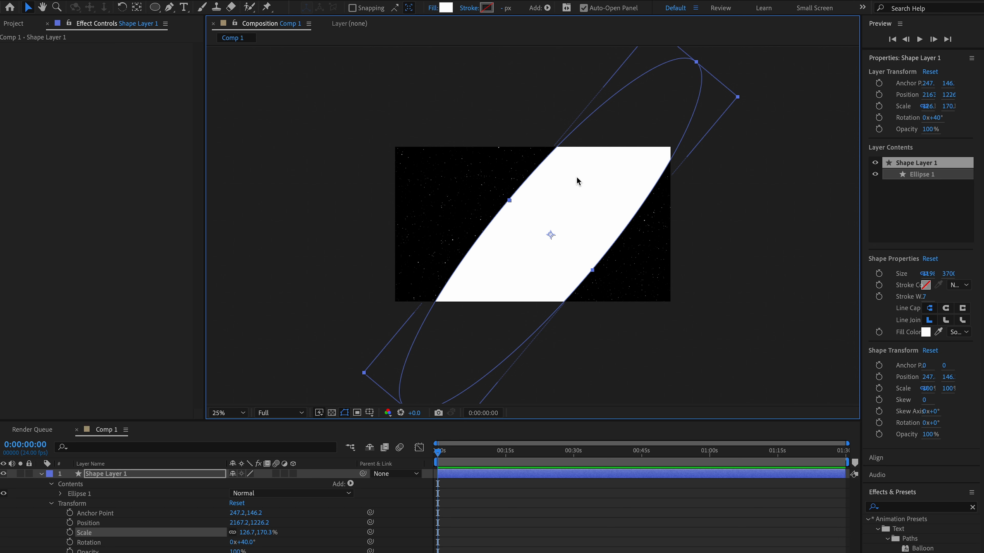
left_click(445, 8)
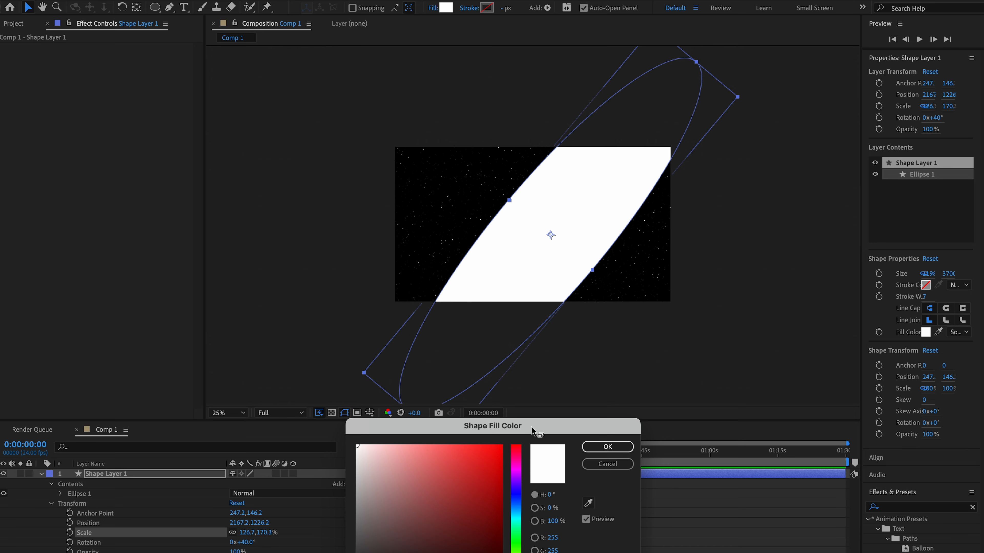
left_click_drag(534, 431, 536, 138)
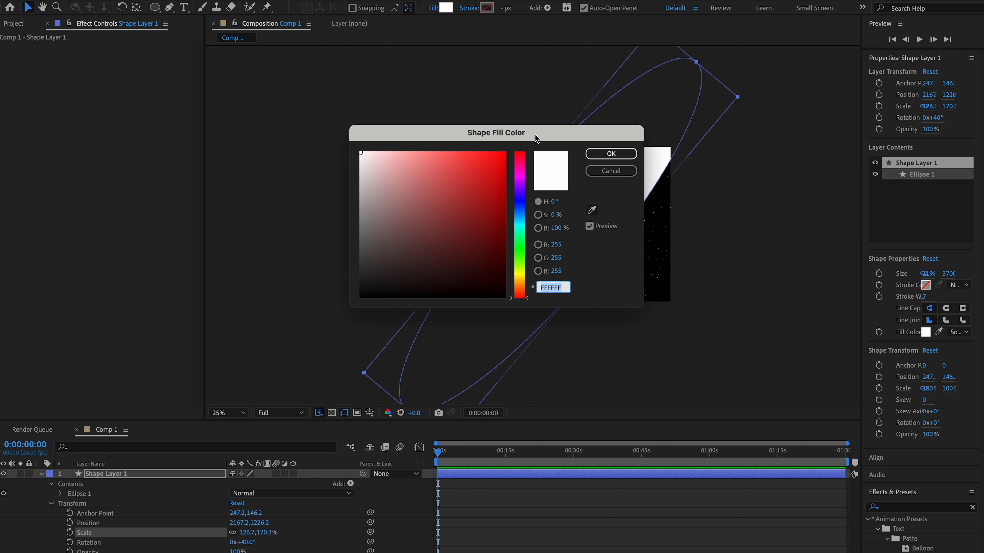
type("779")
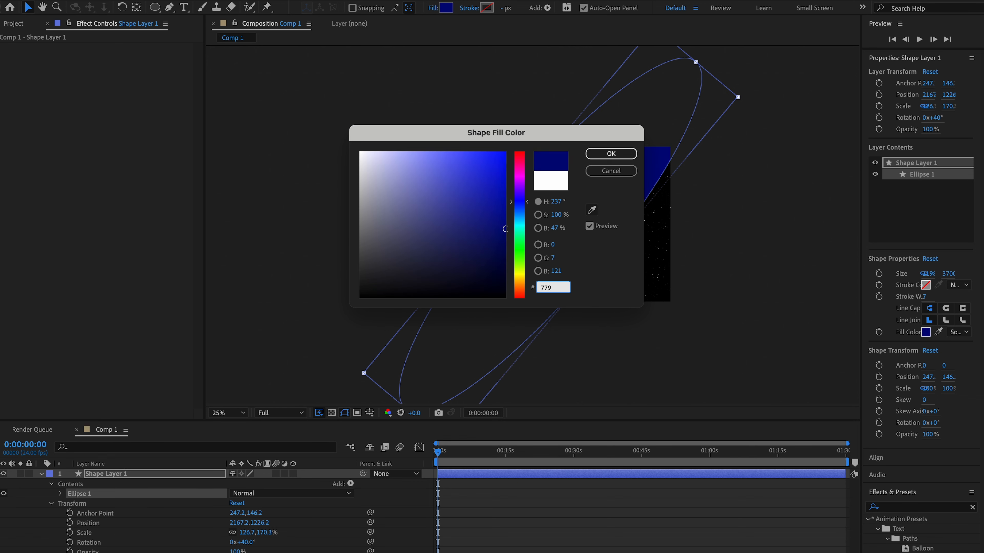
type("8D")
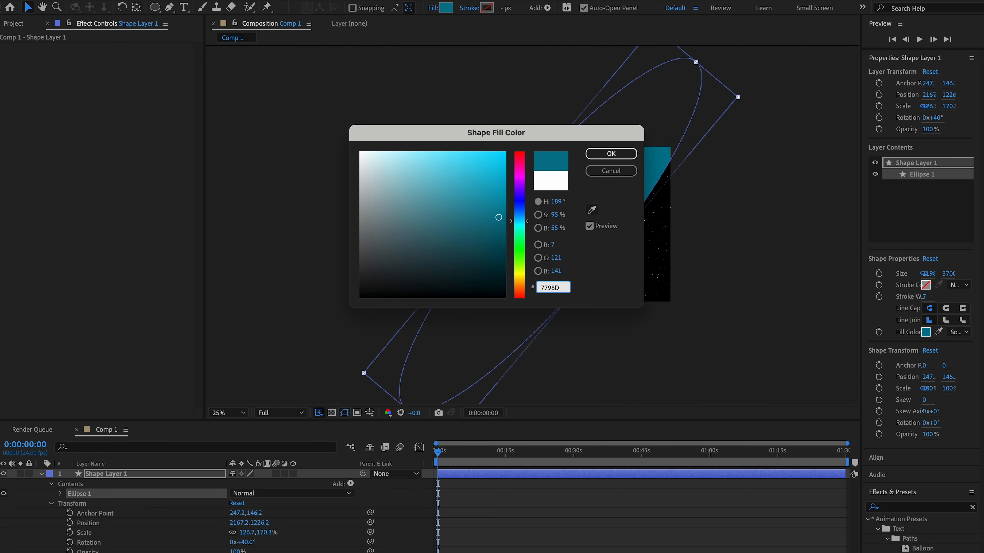
type("D")
key("Return")
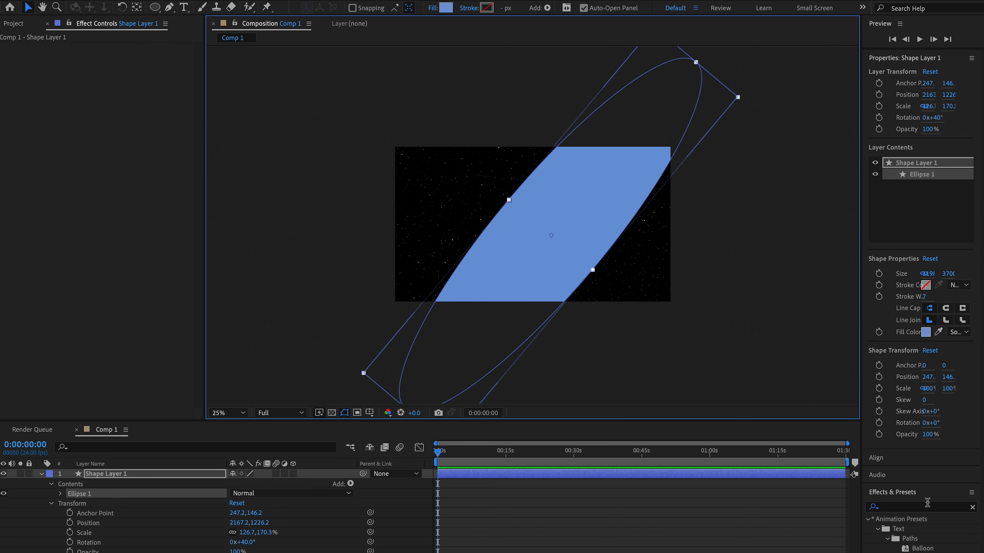
- Find the Turbulent Displace effect and apply it to Shape Layer 1
left_click(972, 507)
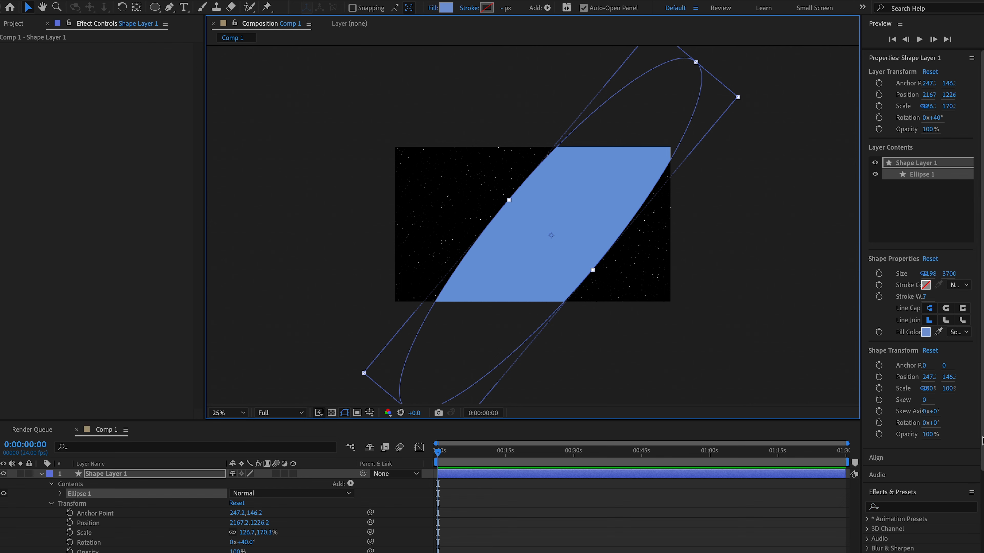
left_click(907, 325)
type("turb")
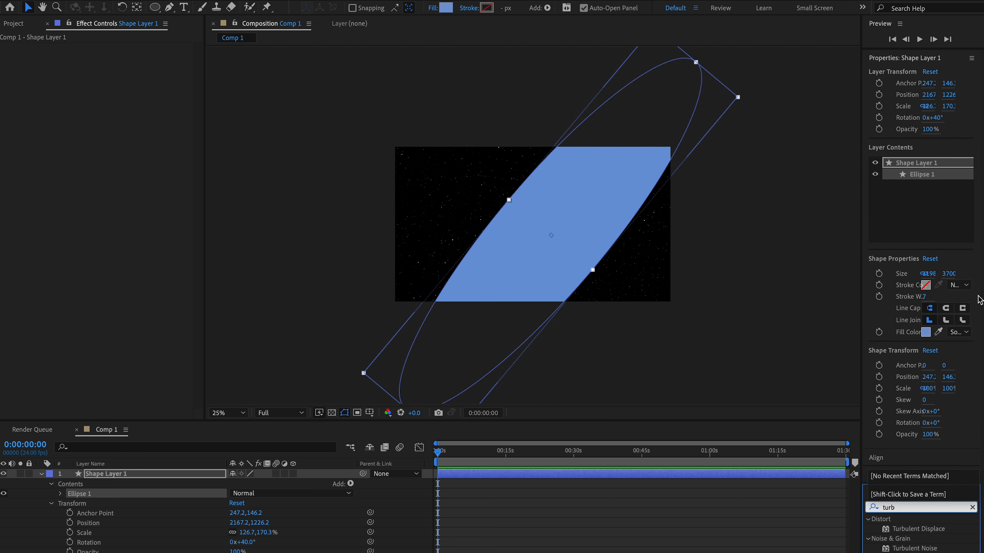
left_click(917, 530)
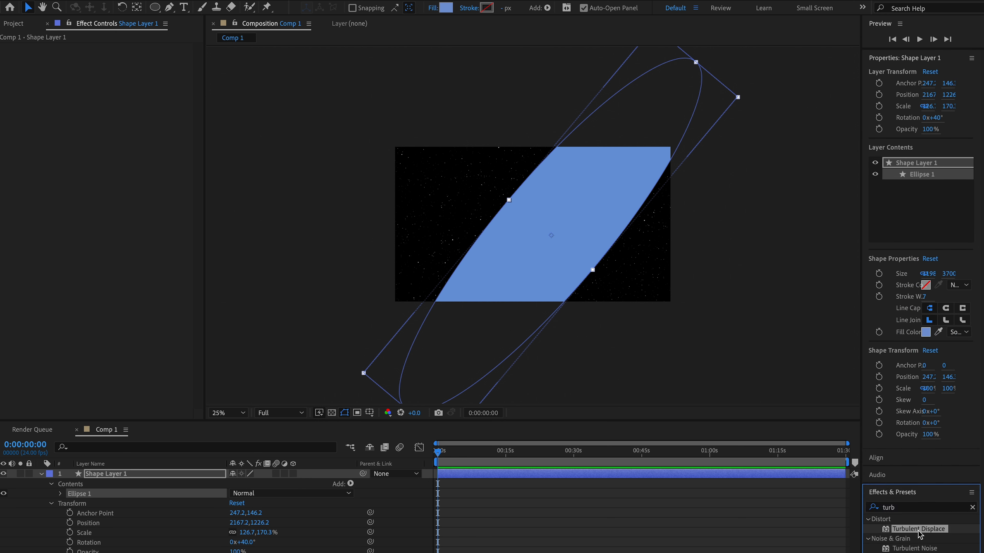
left_click_drag(919, 534, 155, 477)
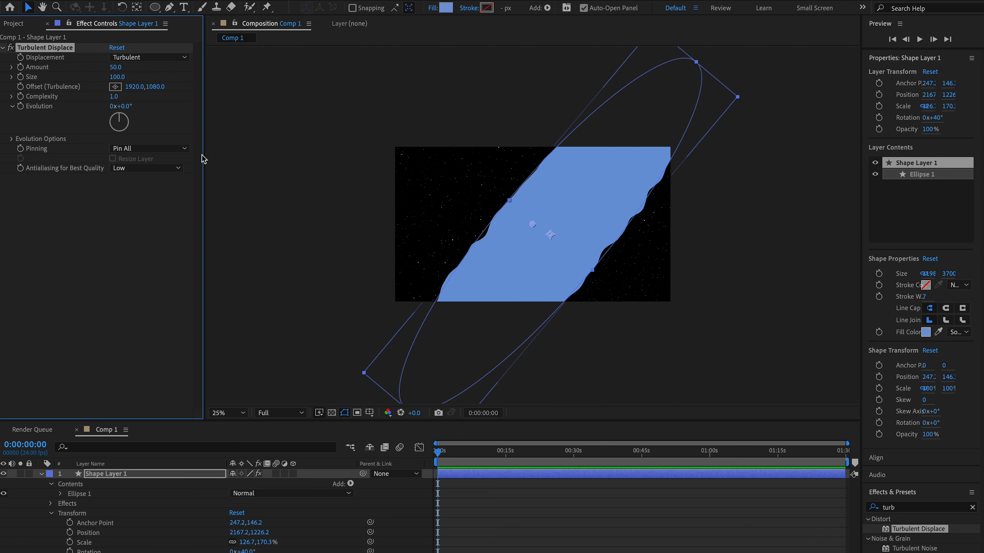
- Set the Turbulent Displace amount to 8, size to 400 and complexity to 10
left_click(116, 67)
type("8")
left_click(118, 76)
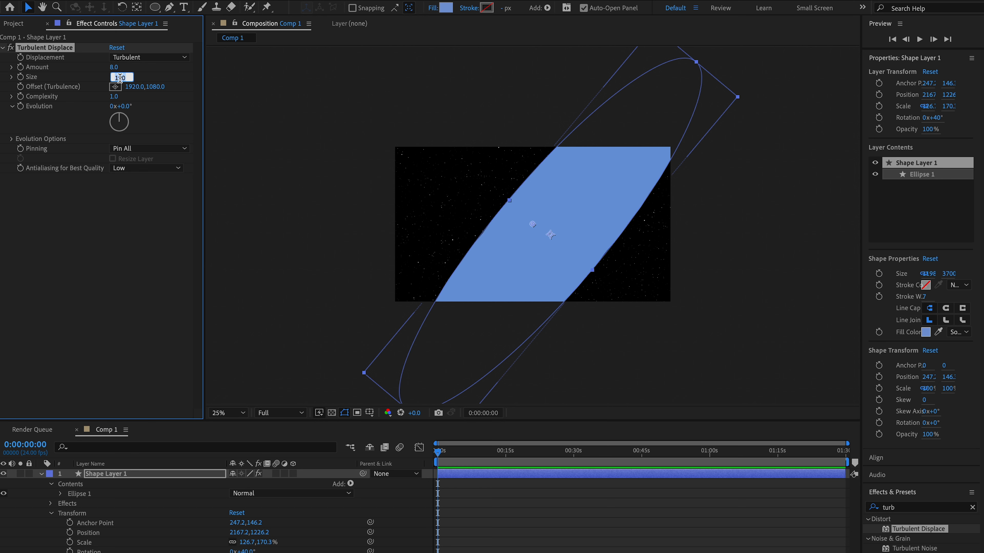
type("40")
left_click(115, 96)
type("10")
key("Return")
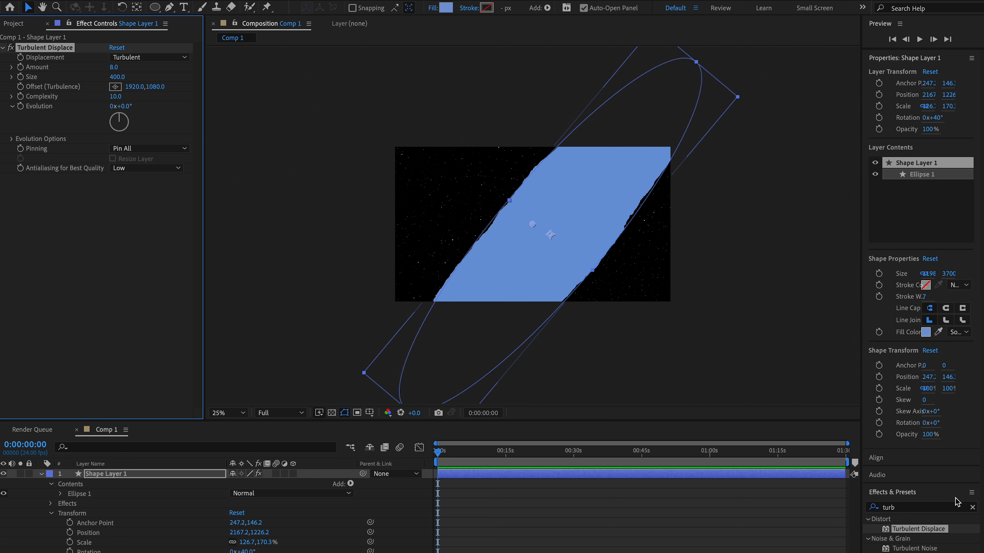
- Apply Gaussian Blur (Legacy) to Shape Layer 1 and set its blurriness to 1000
left_click(973, 507)
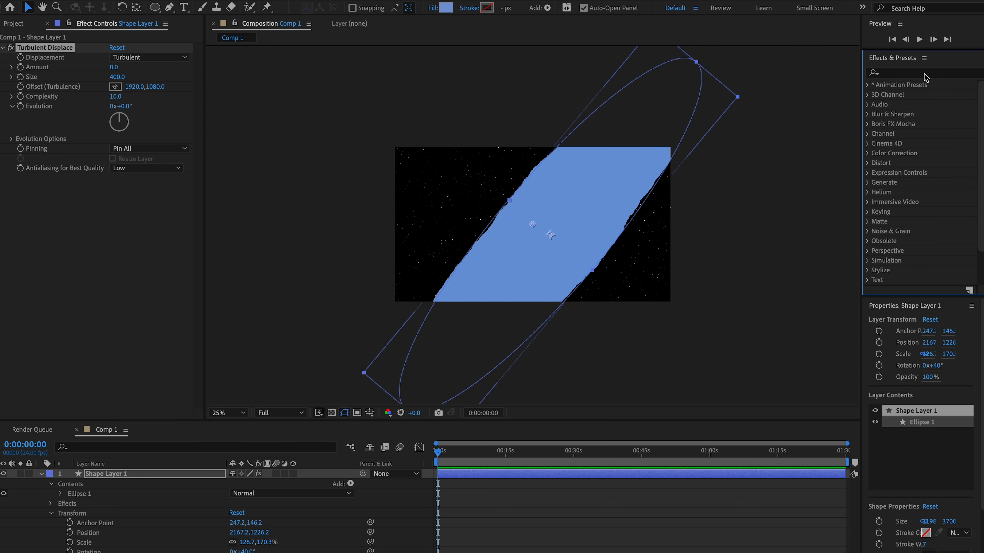
type("blur")
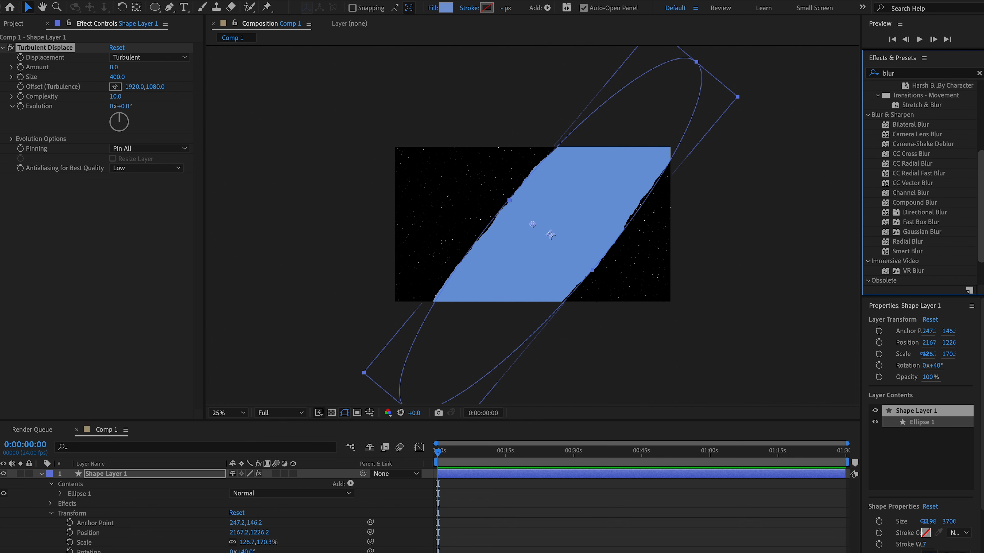
scroll(926, 263, "down", 2)
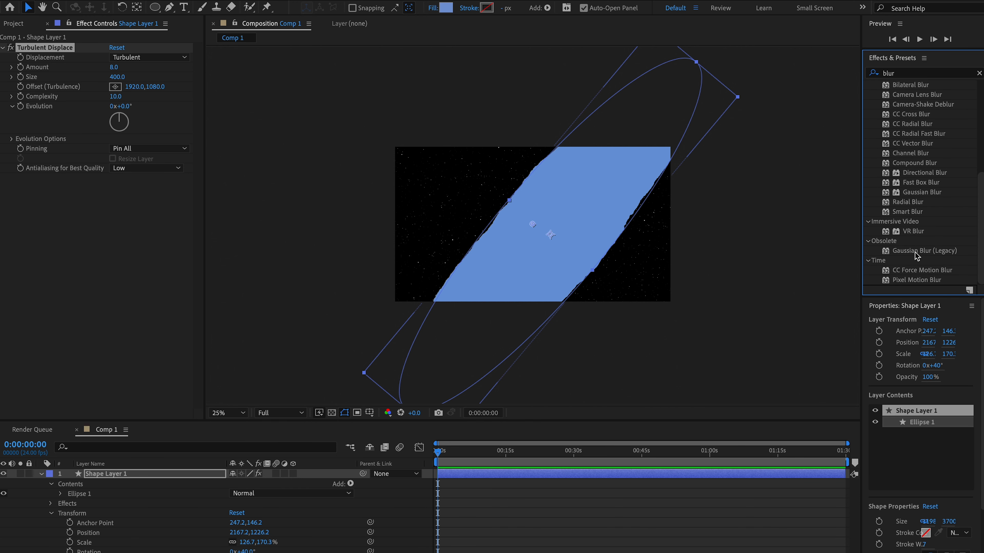
left_click_drag(914, 251, 202, 474)
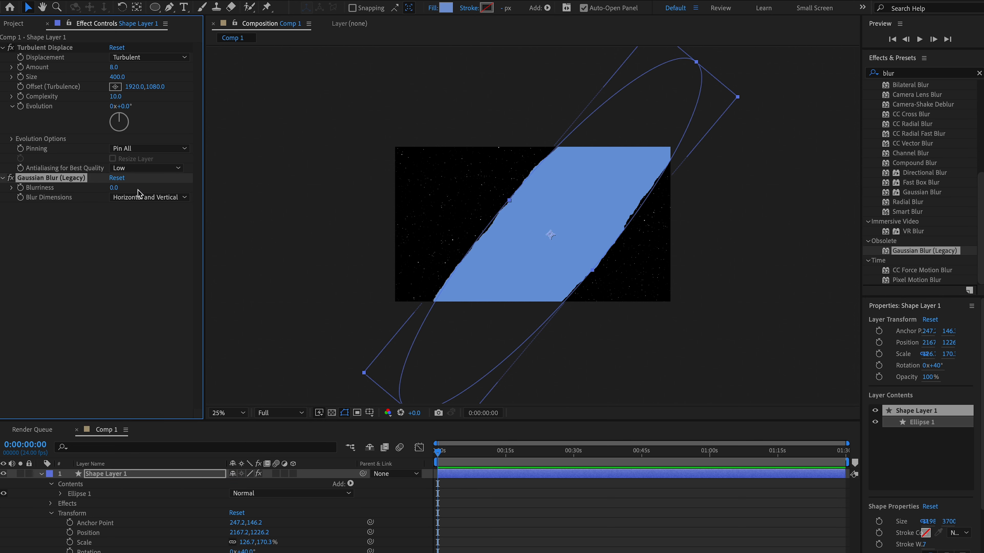
left_click(117, 188)
key("Return")
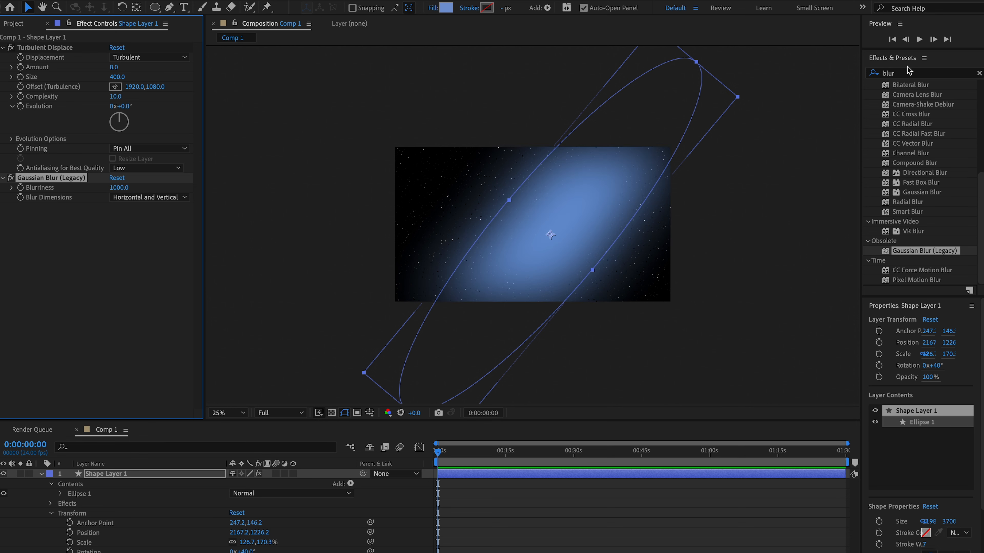
- Find the Turbulent Noise effect and apply it to Shape Layer 1 below the Gaussian Blur
left_click(979, 73)
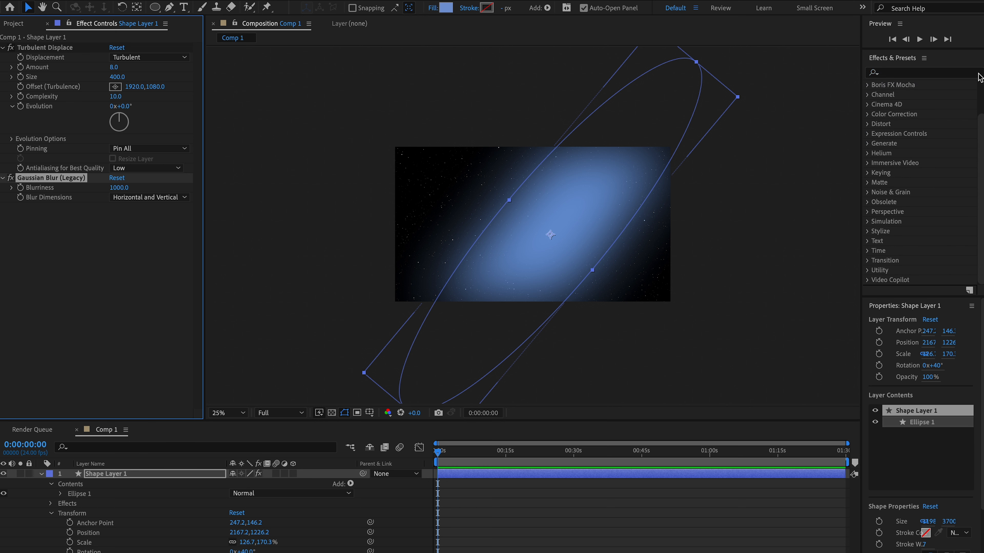
left_click(939, 73)
type("turb")
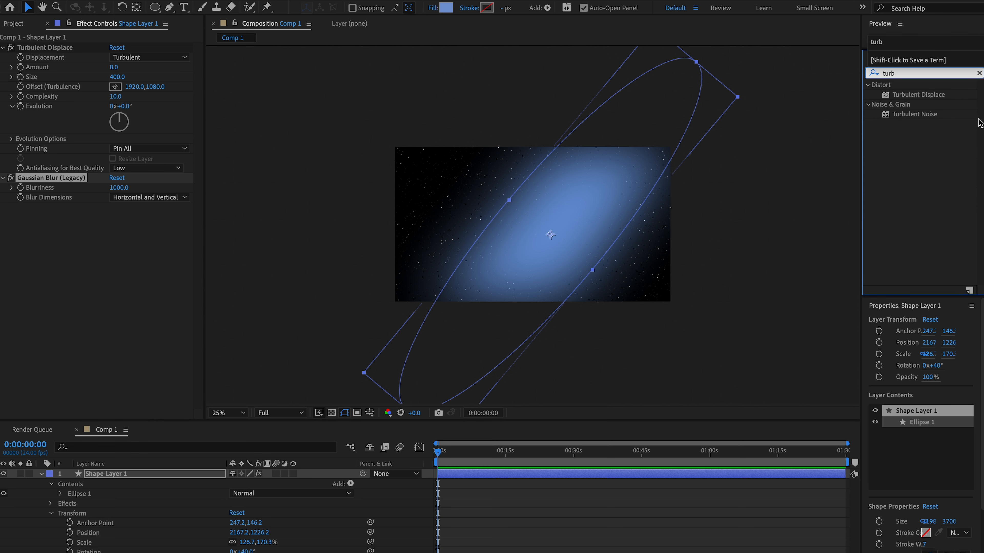
left_click(921, 116)
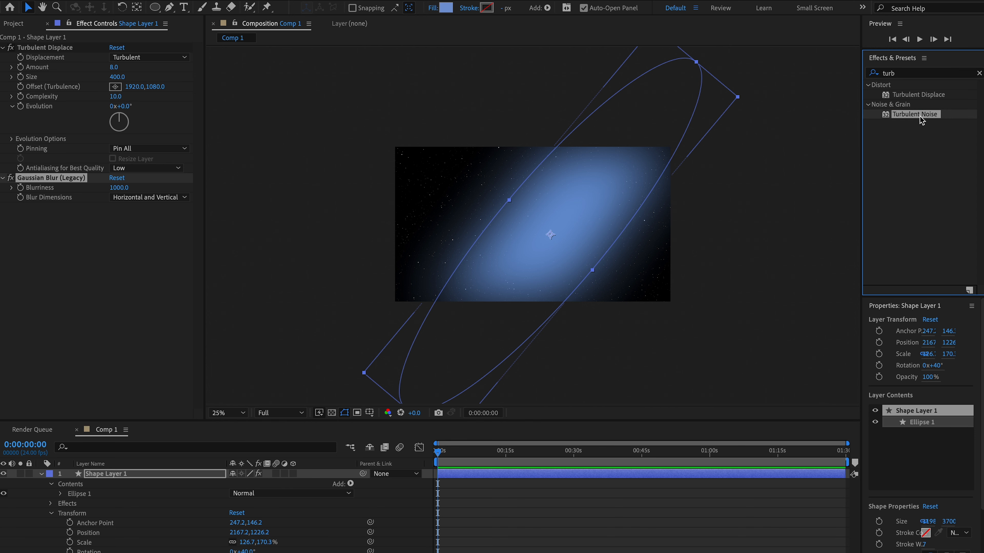
left_click_drag(229, 397, 51, 123)
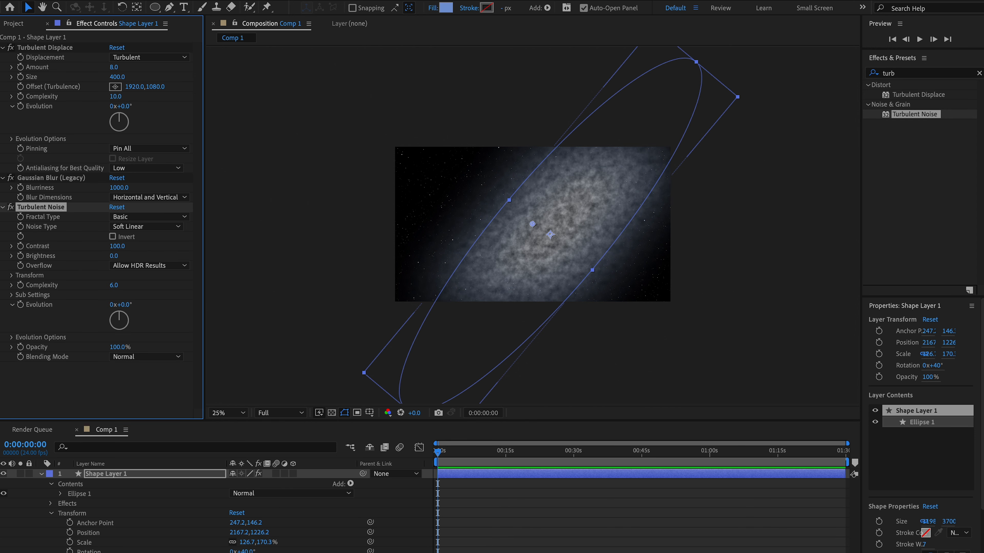
- Set the Turbulent Noise contrast to 45, complexity to 6 and opacity to 70%
left_click(117, 246)
type("45")
key("Return")
left_click(114, 286)
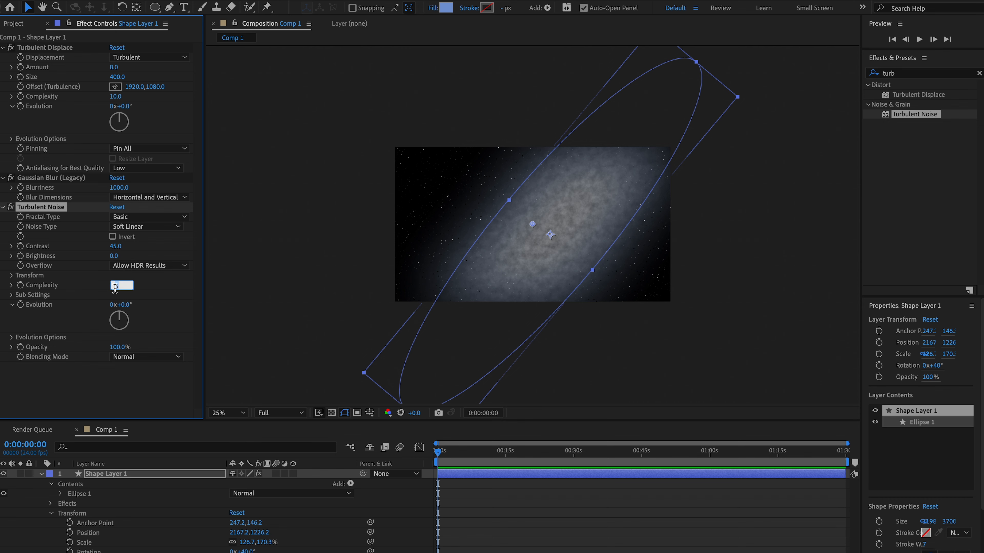
type("6")
key("Return")
left_click(118, 348)
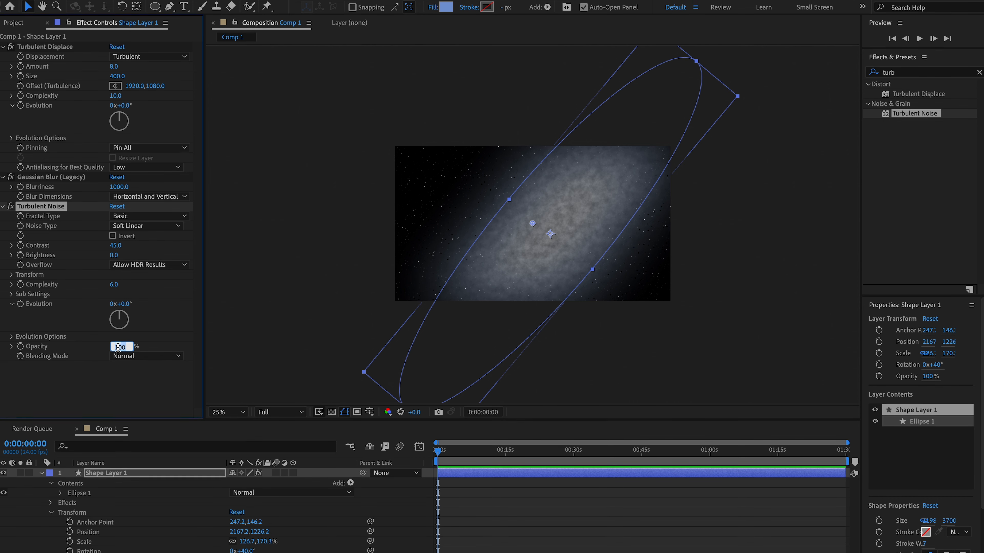
type("70")
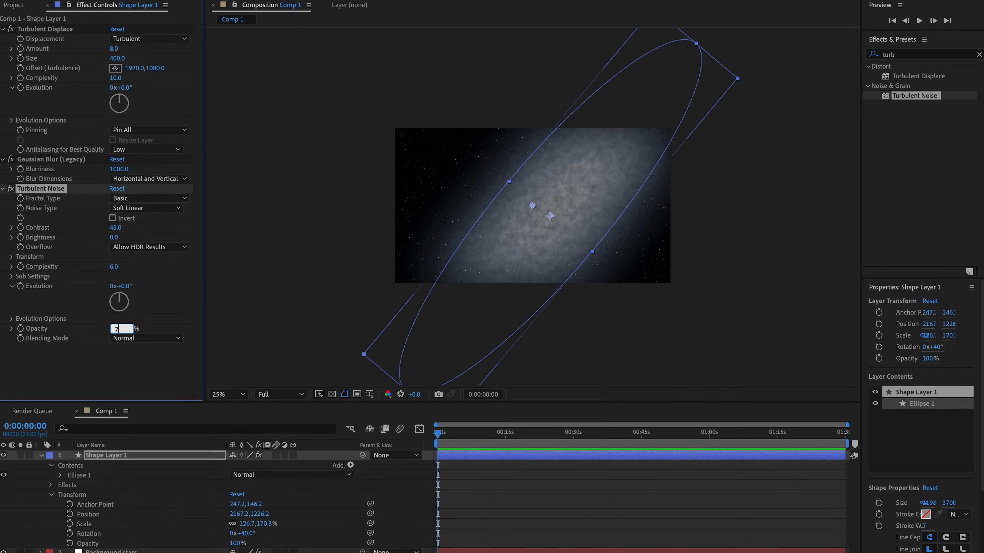
key("Return")
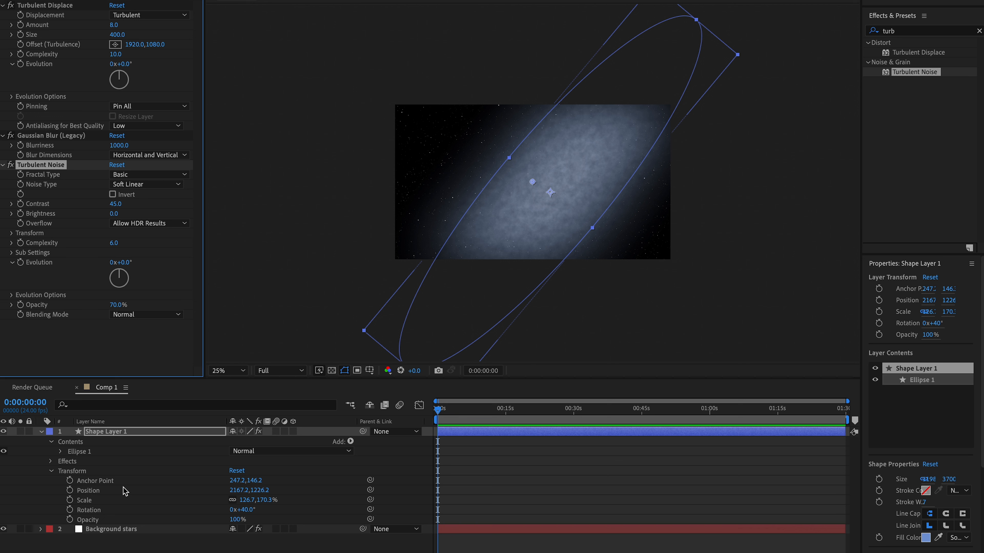
- Set the transform opacity of Shape Layer 1 to 35%
left_click(238, 520)
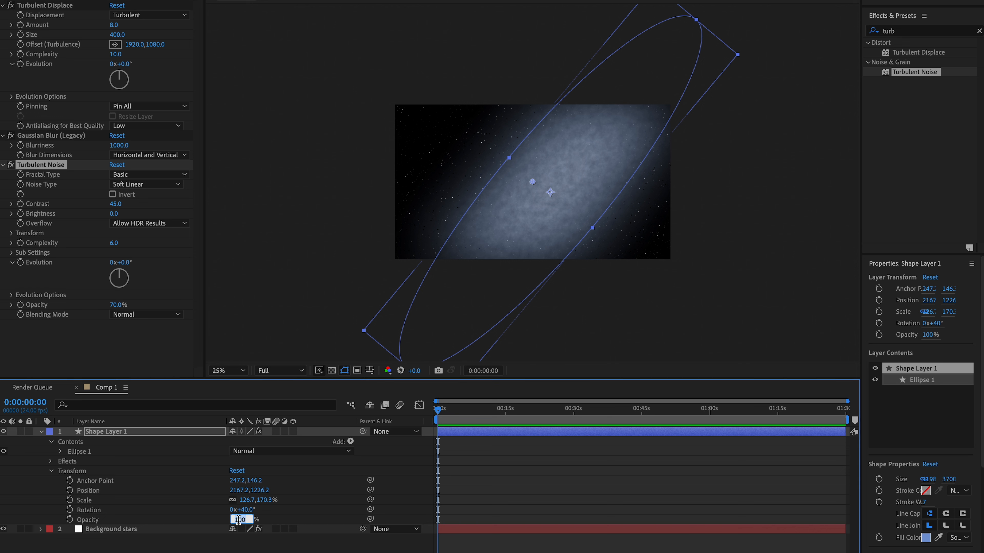
type("35")
key("Return")
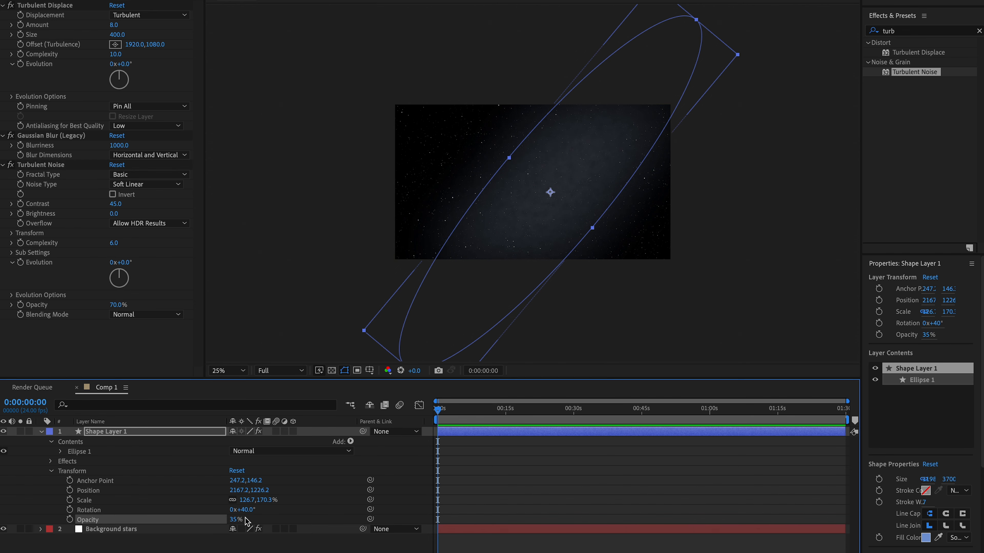
key("period")
key("comma")
left_click(638, 318)
key("period")
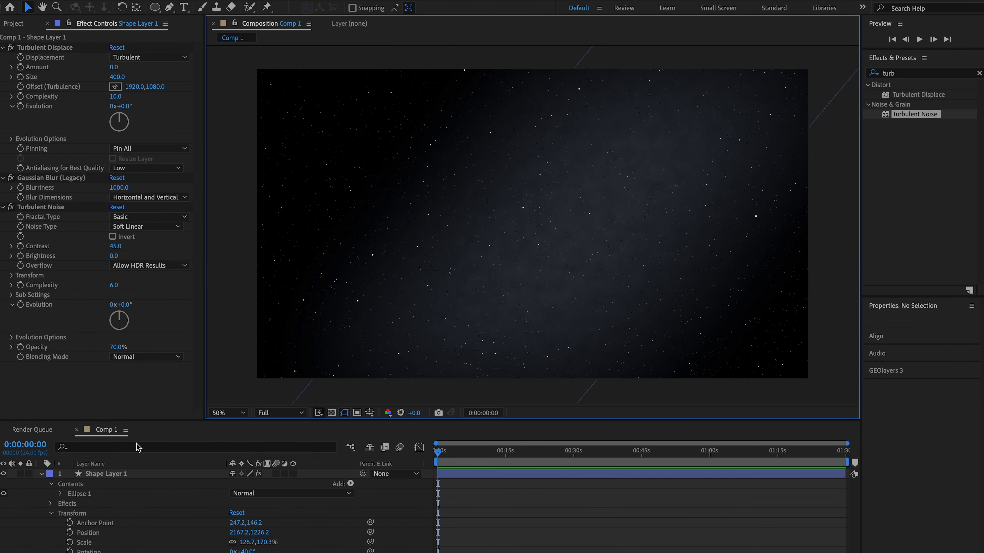
- Rename Shape Layer 1 as Glow Region
left_click(120, 474)
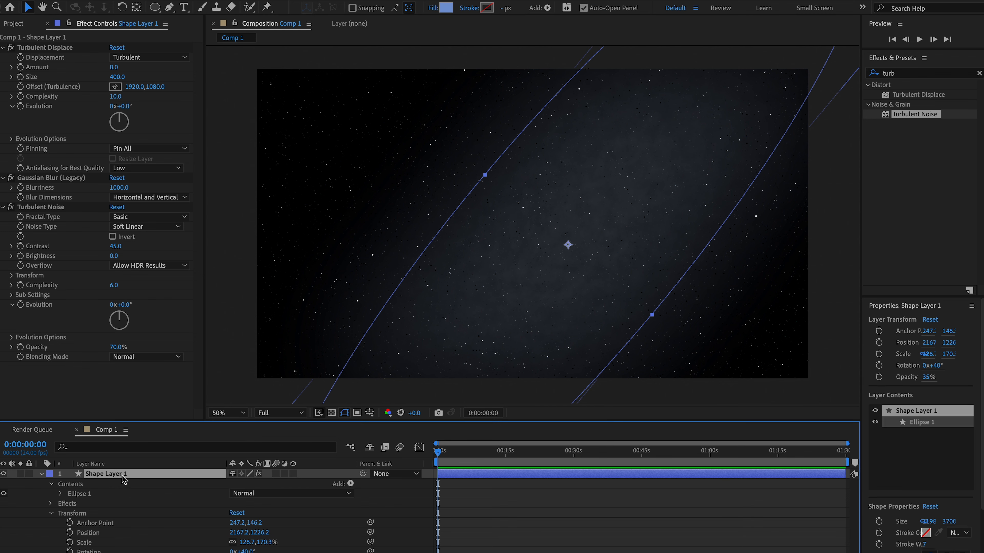
right_click(144, 481)
left_click(163, 550)
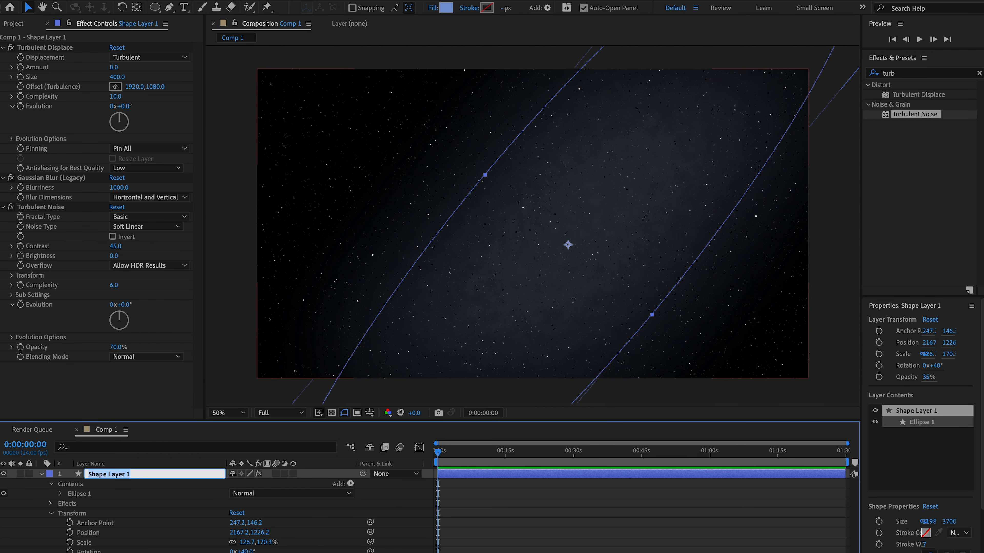
type("Glow Region")
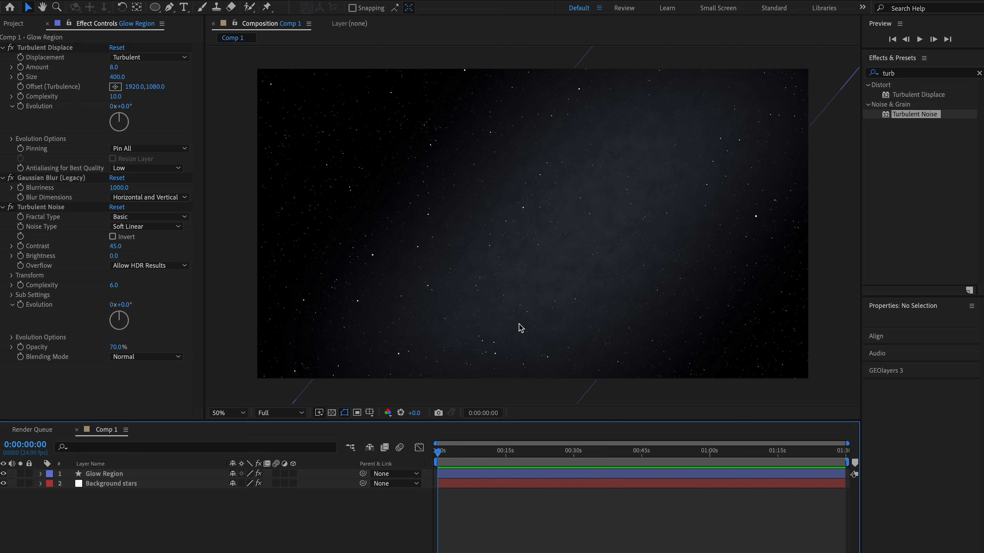
- Duplicate the Glow Region layer, then narrow the copy to about 48% width and move it to about 1111, 2378
left_click(130, 474)
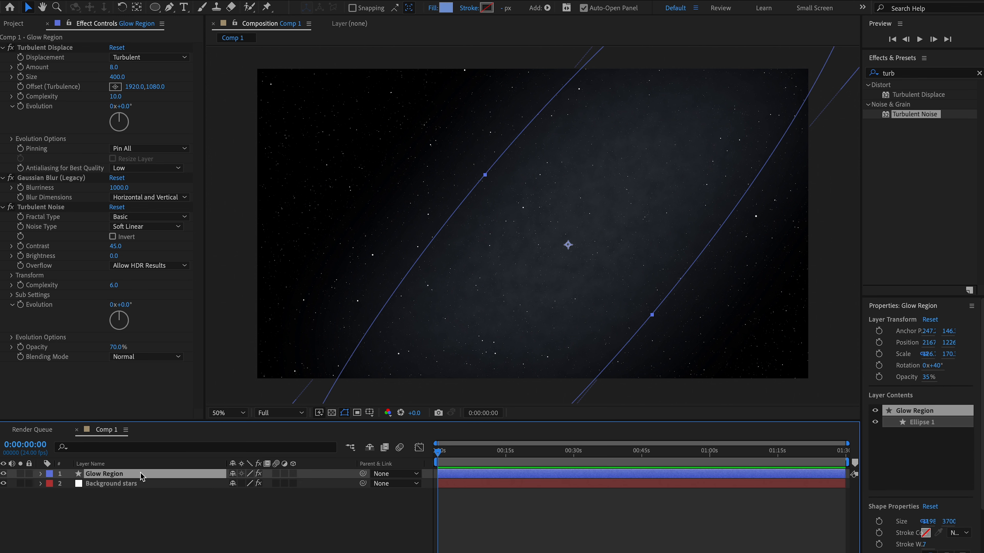
key("ctrl+d")
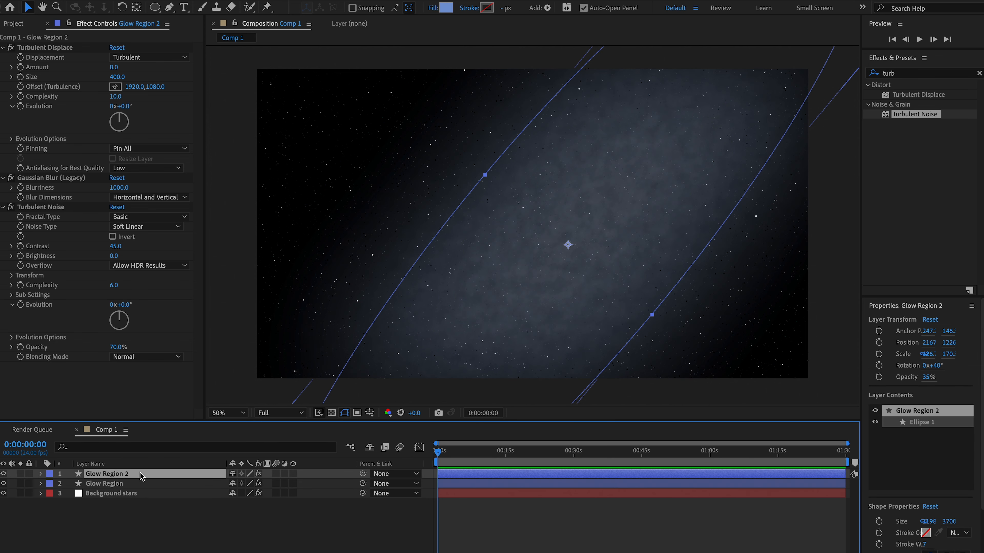
key("comma")
key("comma")
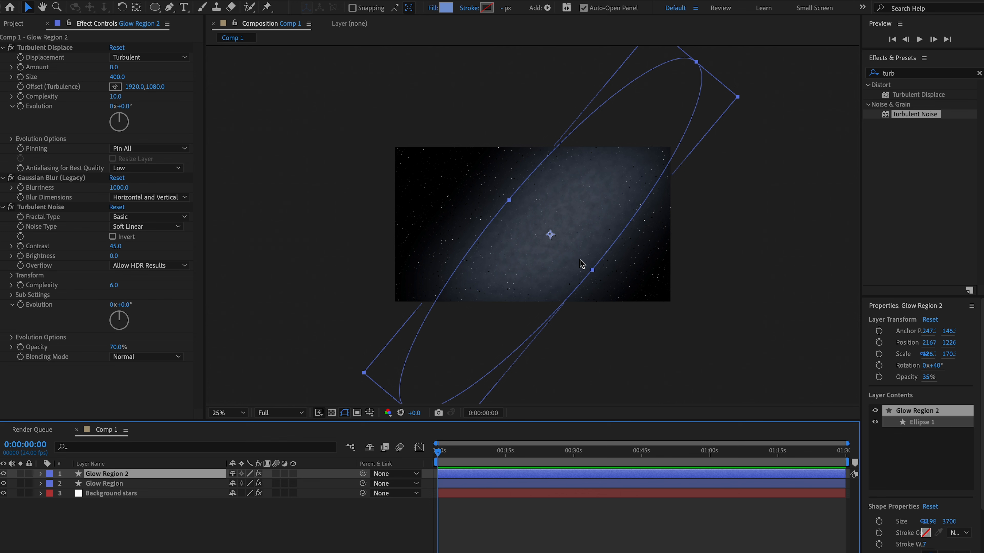
scroll(556, 246, "down", 1)
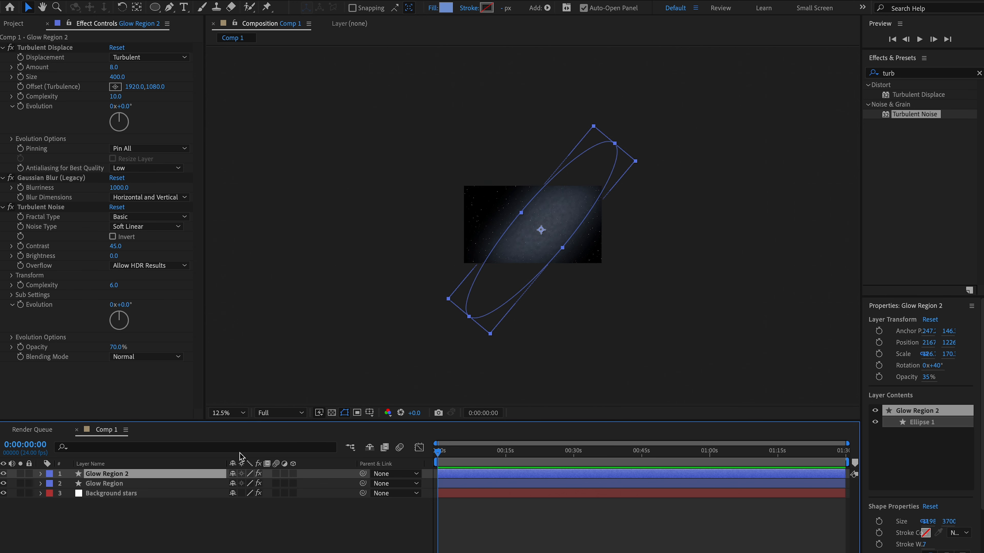
scroll(588, 248, "up", 1)
left_click_drag(593, 270, 477, 320)
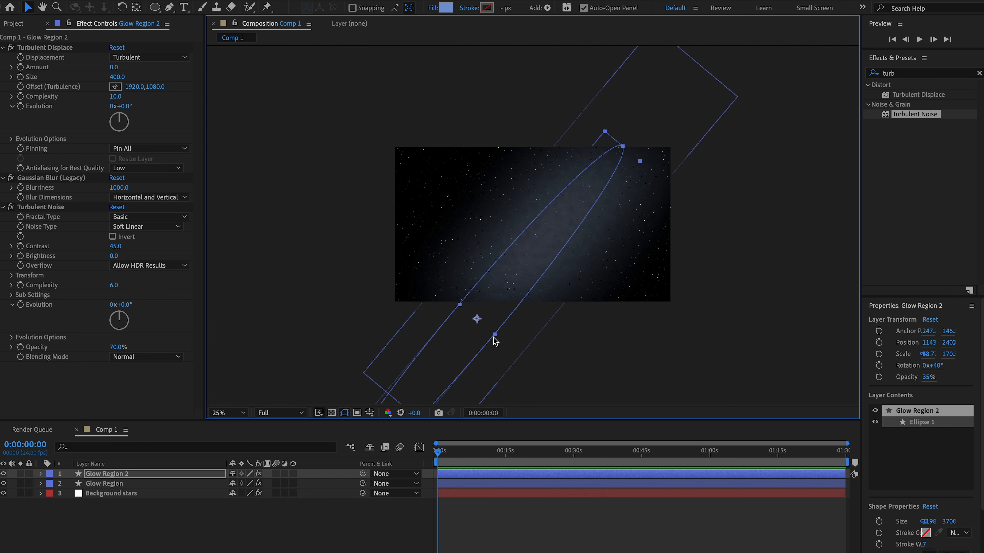
left_click_drag(494, 334, 492, 333)
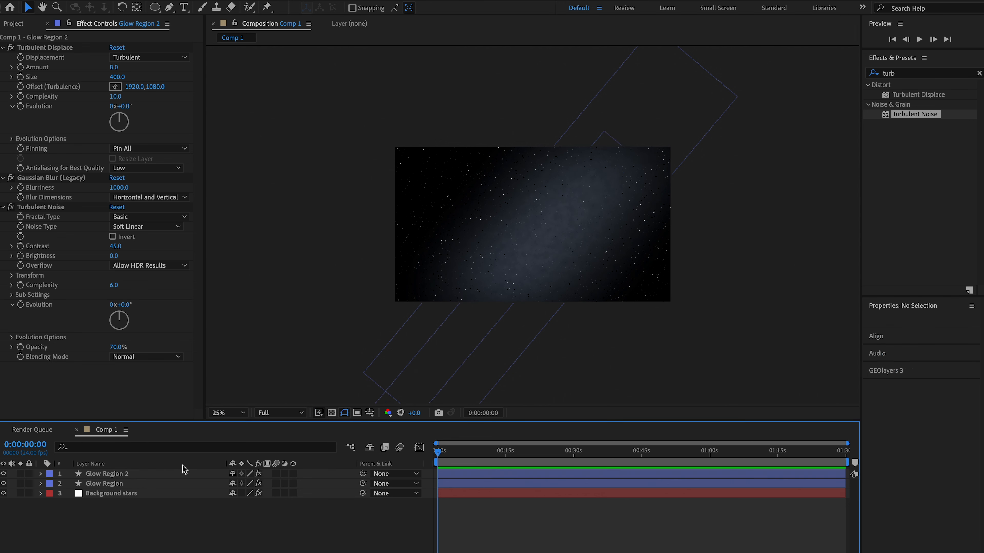
- Change the fill color of the Glow Region 2 ellipse to the pale blue hex value C1CEEE
left_click(143, 475)
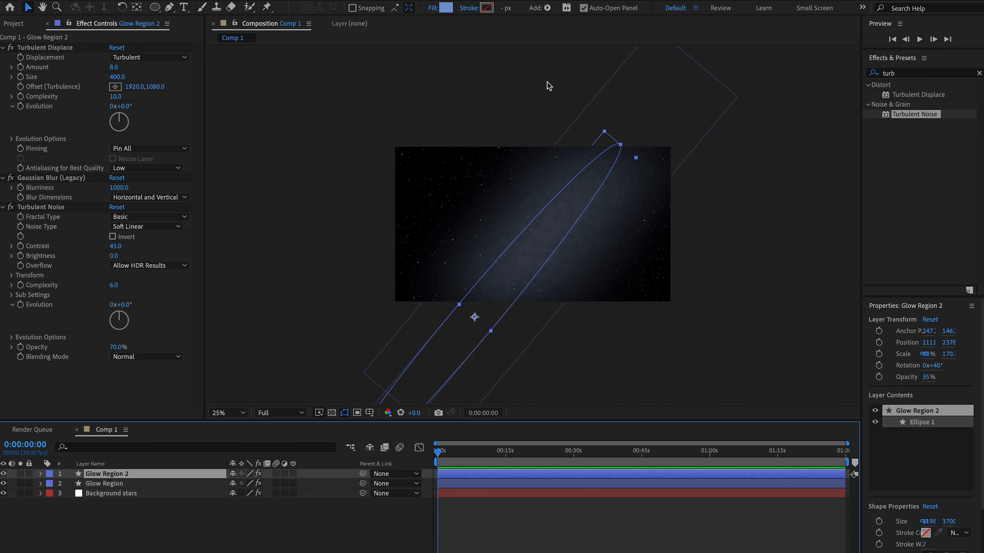
left_click(448, 10)
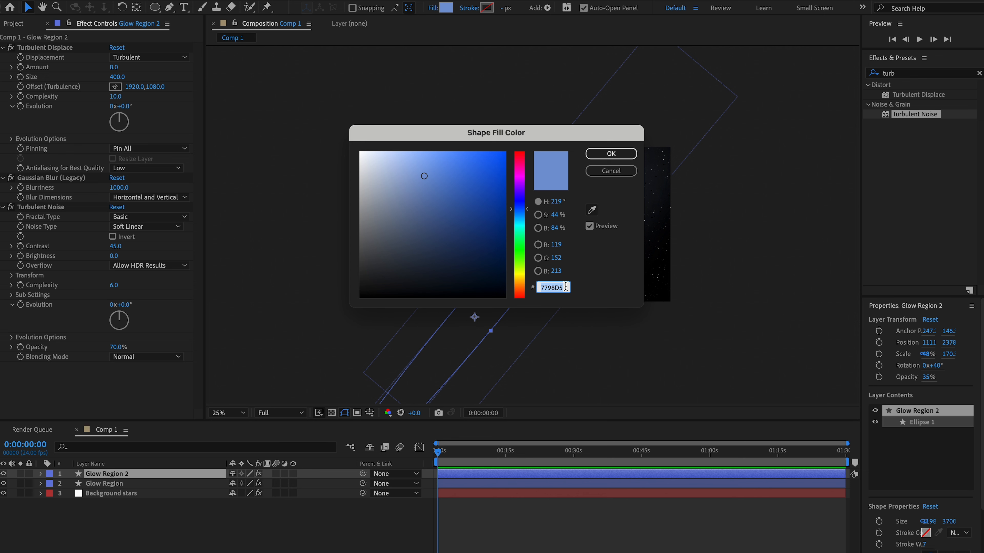
type("c")
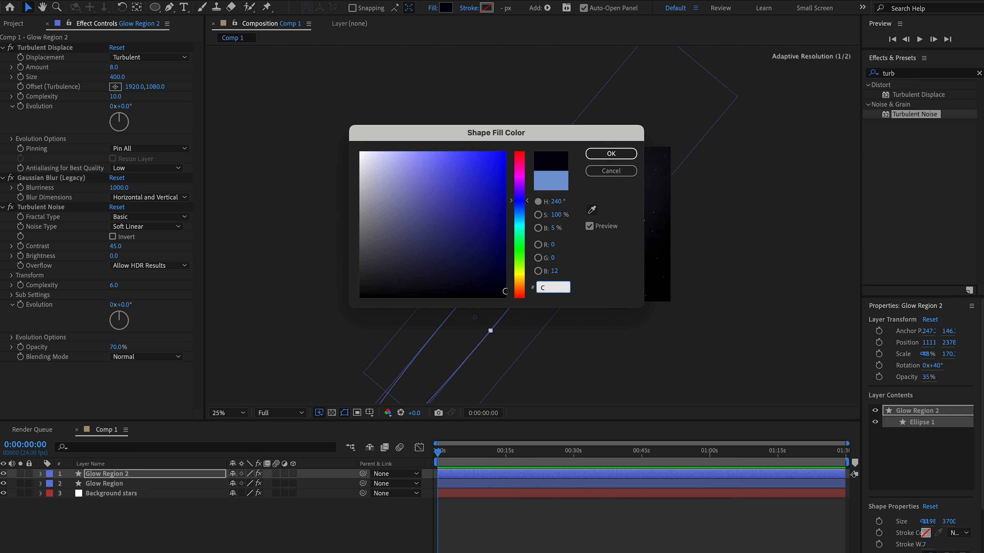
type("1")
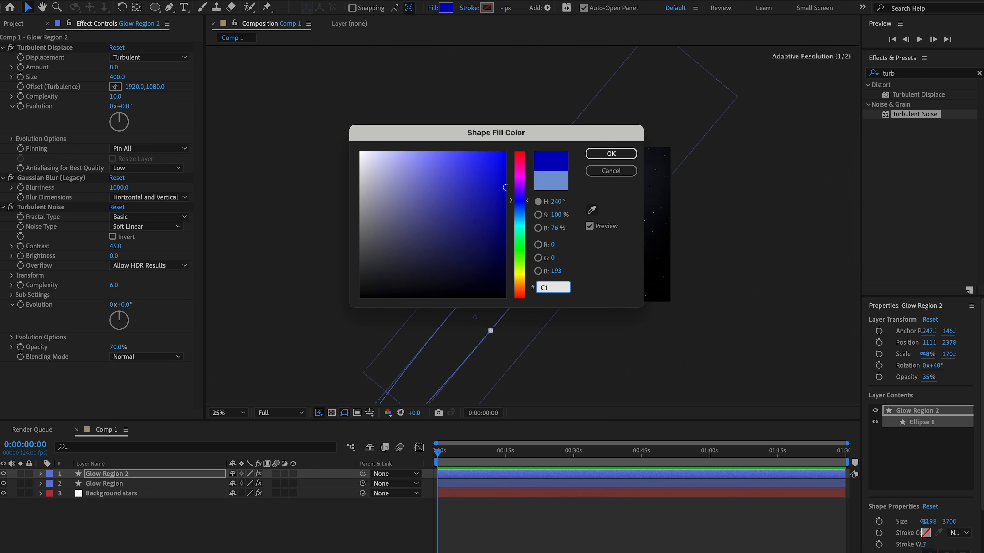
type("CEEE")
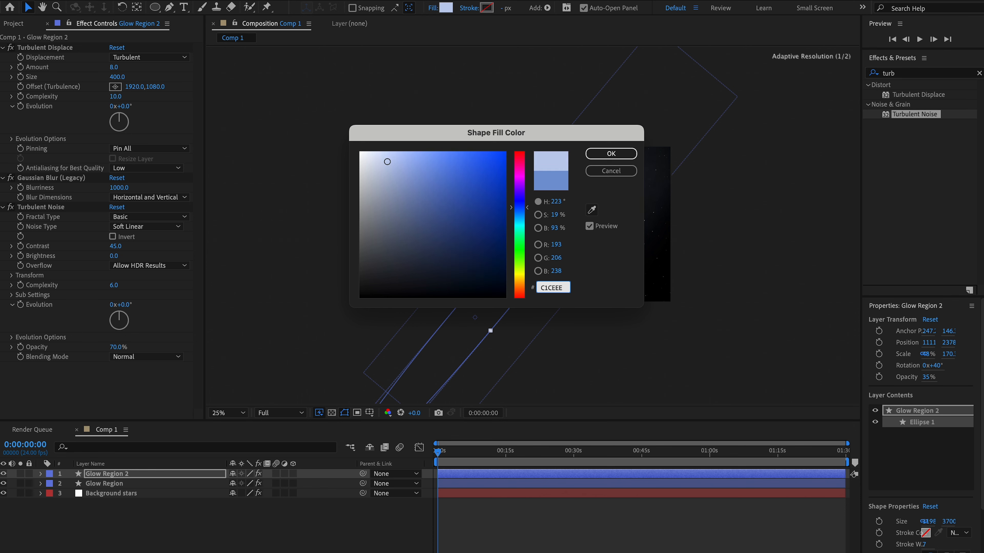
key("Return")
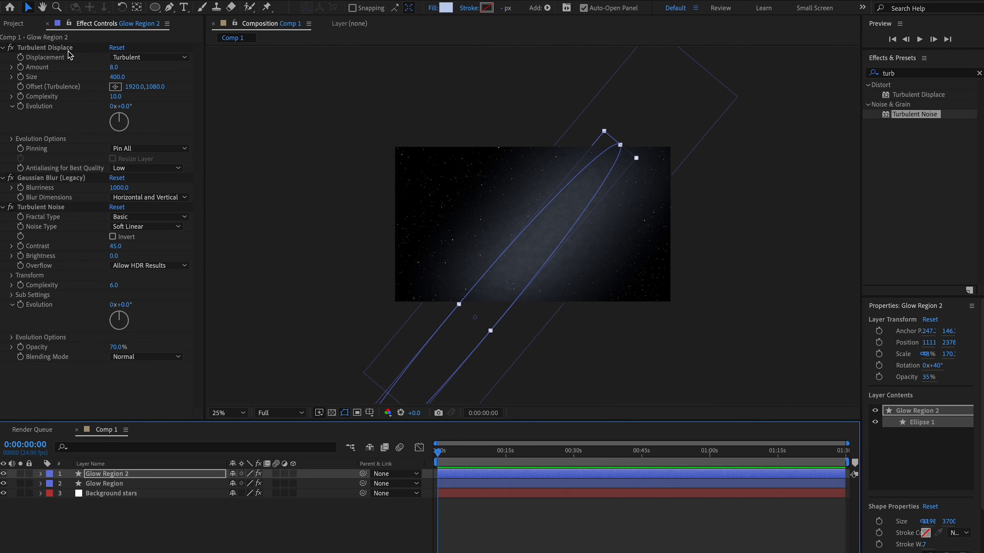
- Switch Glow Region 2's Turbulent Displace to Horizontal Displacement with amount 20 and size 192
left_click(144, 58)
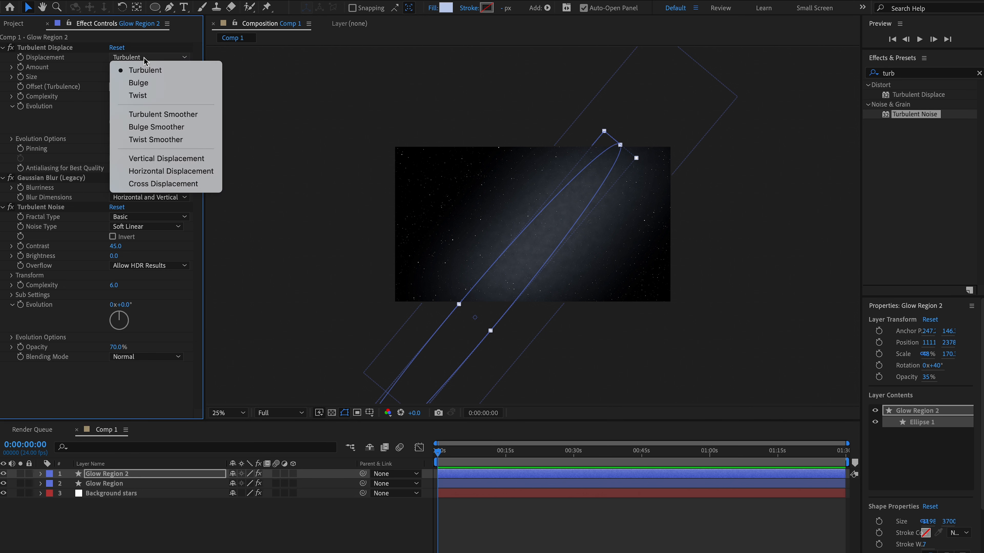
left_click(172, 176)
left_click(113, 69)
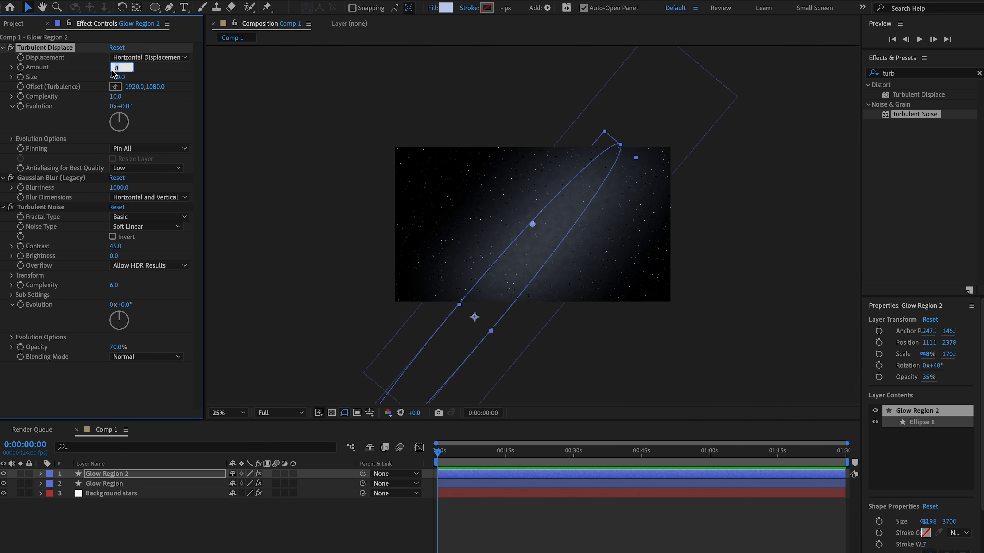
type("20")
key("Return")
left_click(117, 78)
type("192")
key("Return")
- Set Glow Region 2's Gaussian Blur blurriness to 400 and its Turbulent Noise contrast to 55
left_click(115, 189)
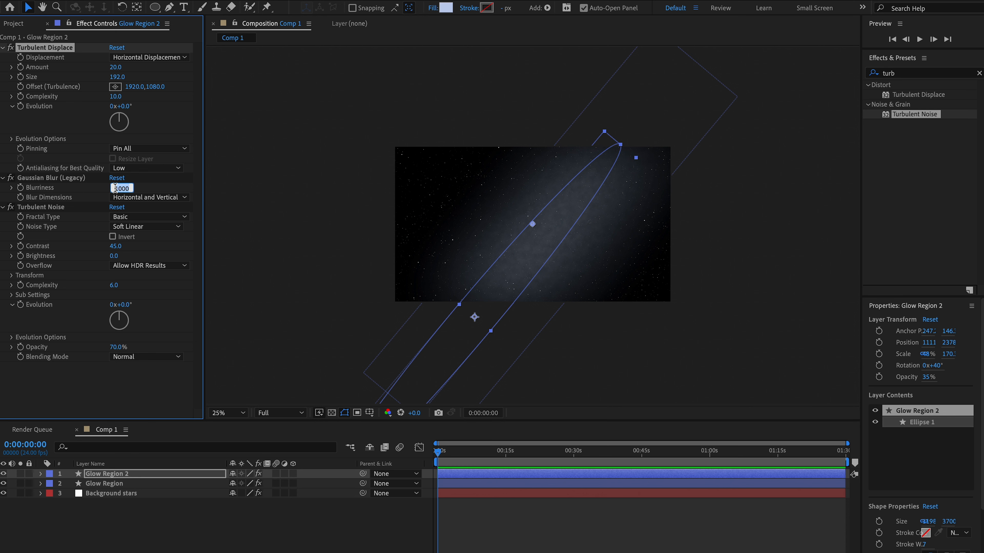
type("400")
key("Return")
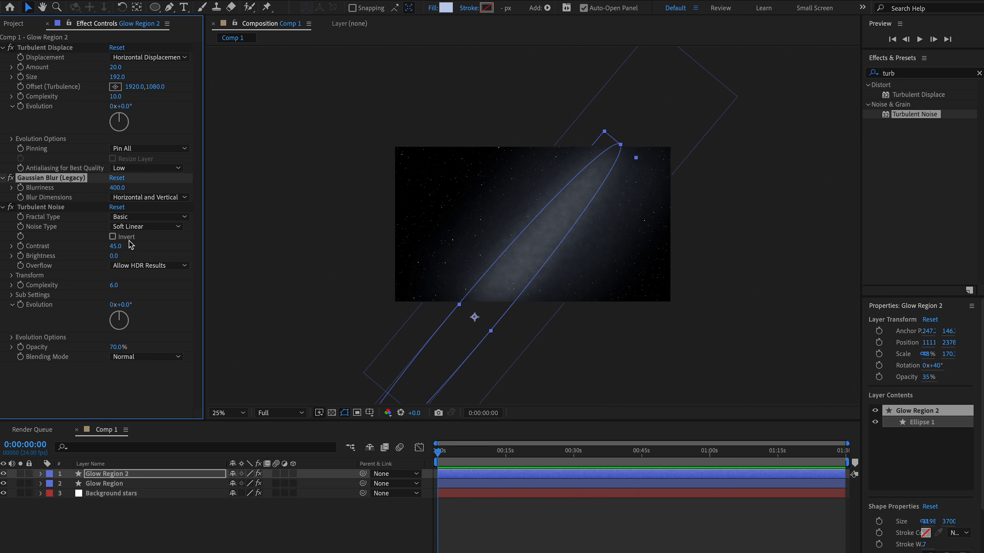
left_click(117, 246)
key("Return")
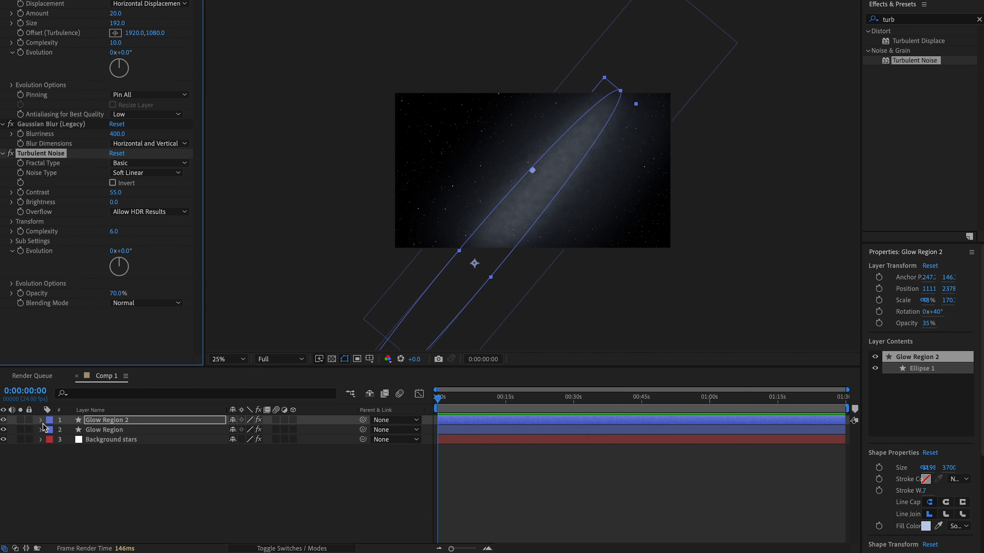
- Set the transform opacity of Glow Region 2 to 60% and collapse the layer's properties
left_click(41, 421)
left_click(51, 450)
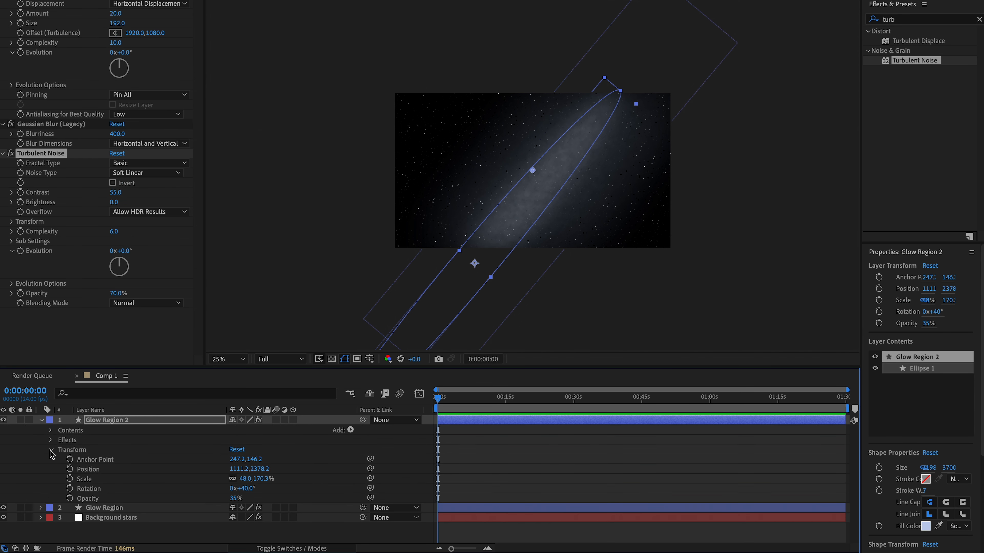
left_click(235, 498)
type("60")
left_click(614, 180)
scroll(561, 178, "up", 2)
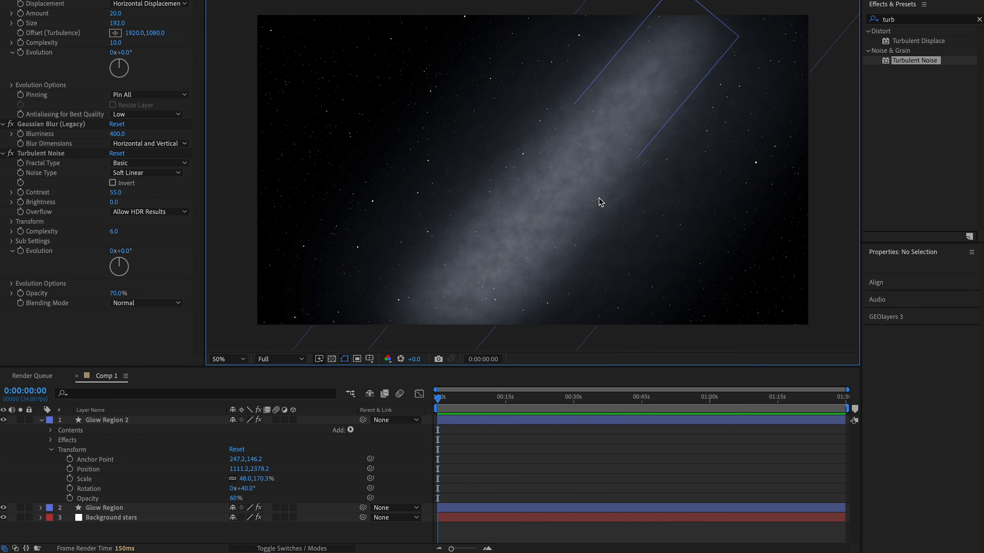
scroll(582, 178, "down", 2)
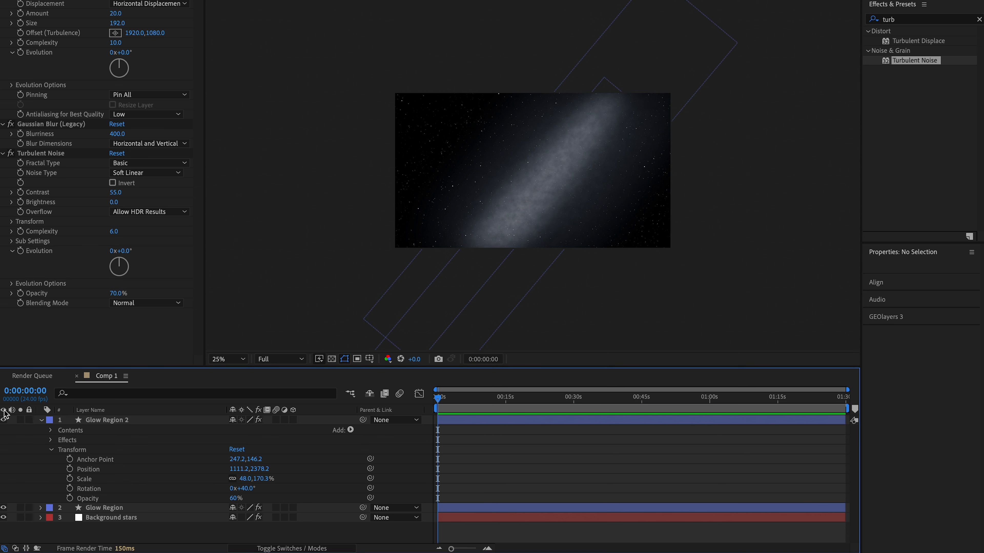
left_click(41, 421)
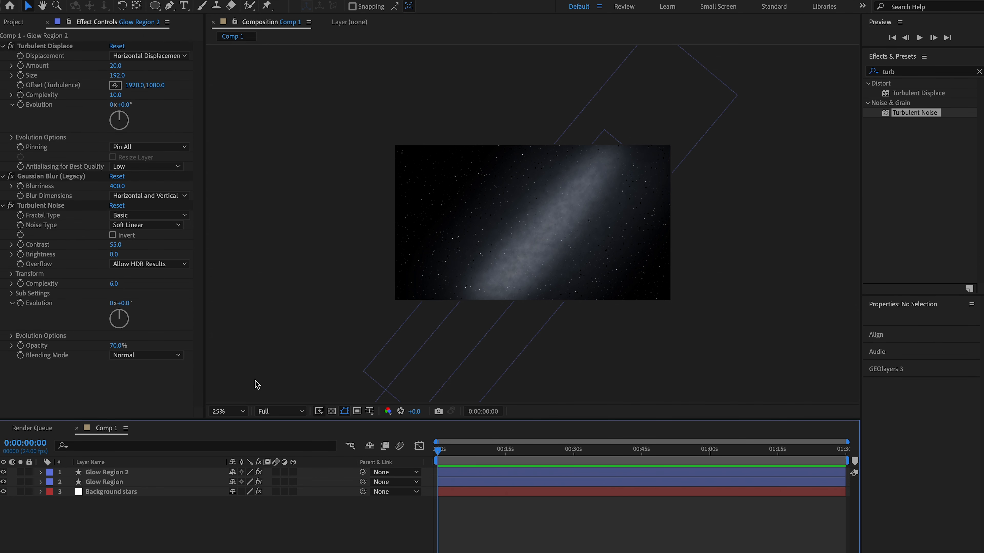
- Duplicate the Glow Region 2 layer and shrink the copy into a narrower ellipse shifted down along the diagonal glow
left_click(138, 473)
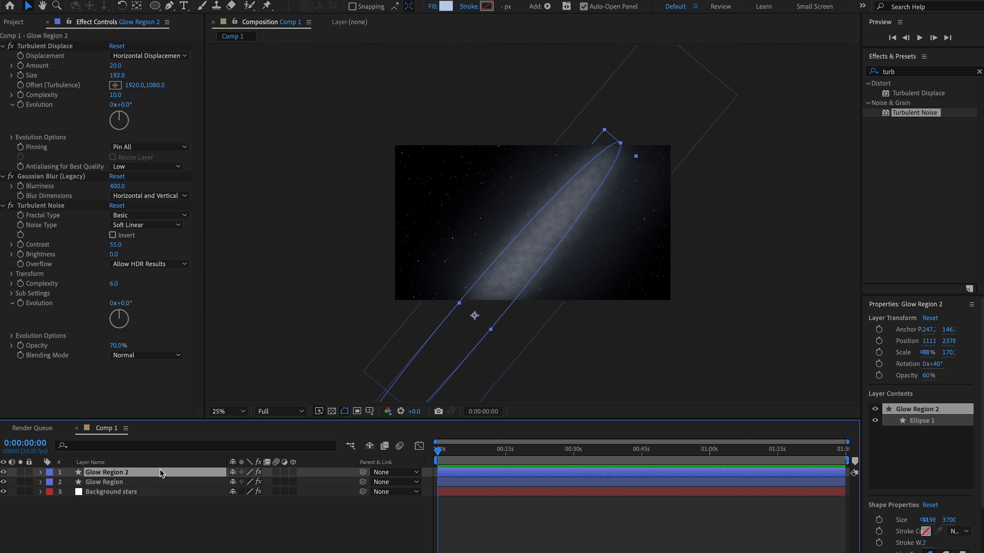
key("ctrl+d")
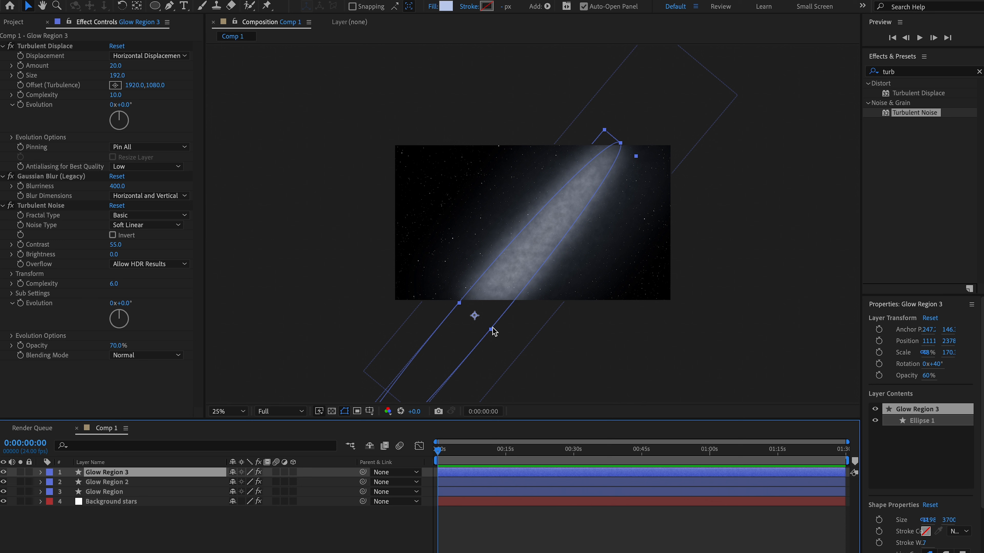
left_click_drag(492, 329, 431, 369)
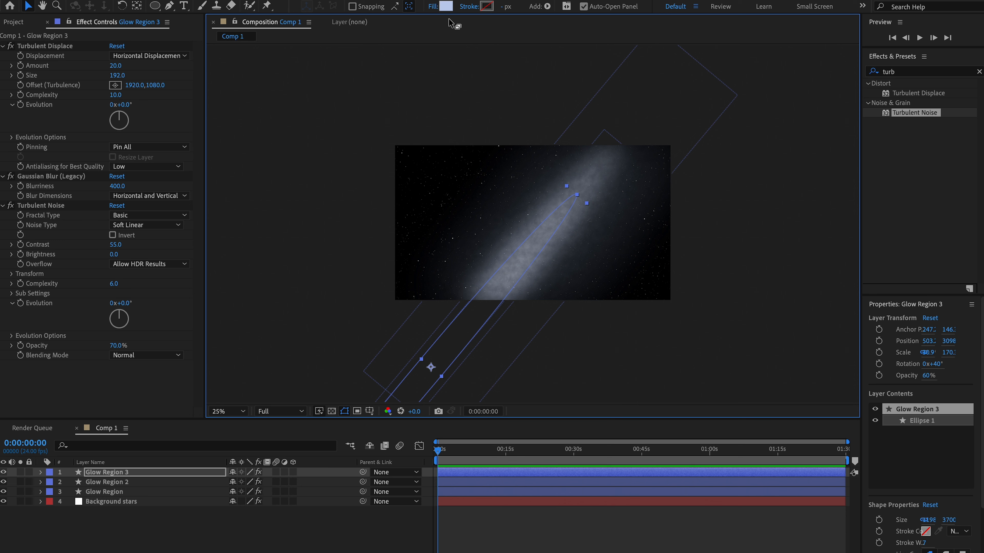
- Change the fill color of the Glow Region 3 ellipse to the warm orange hex value FFDA97
left_click(446, 7)
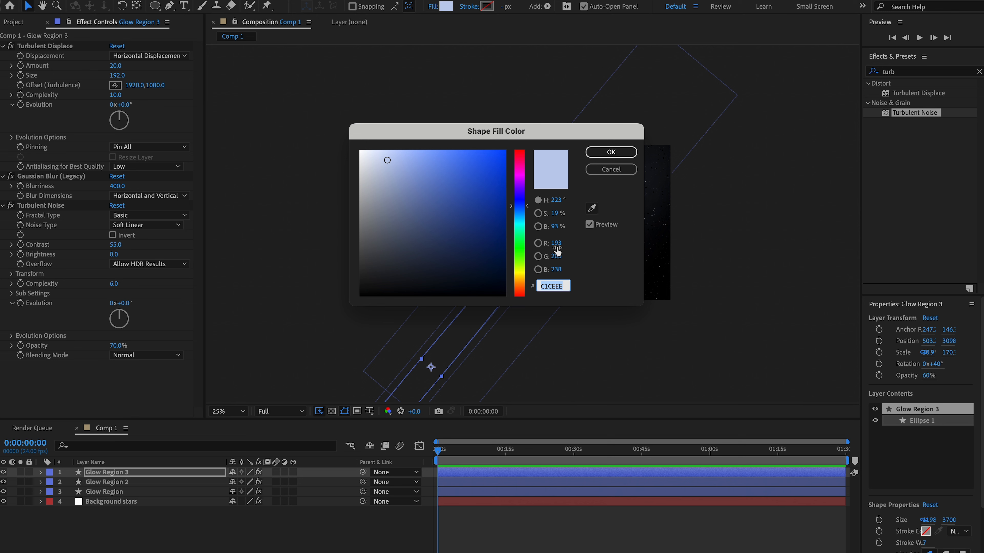
type("FFDA")
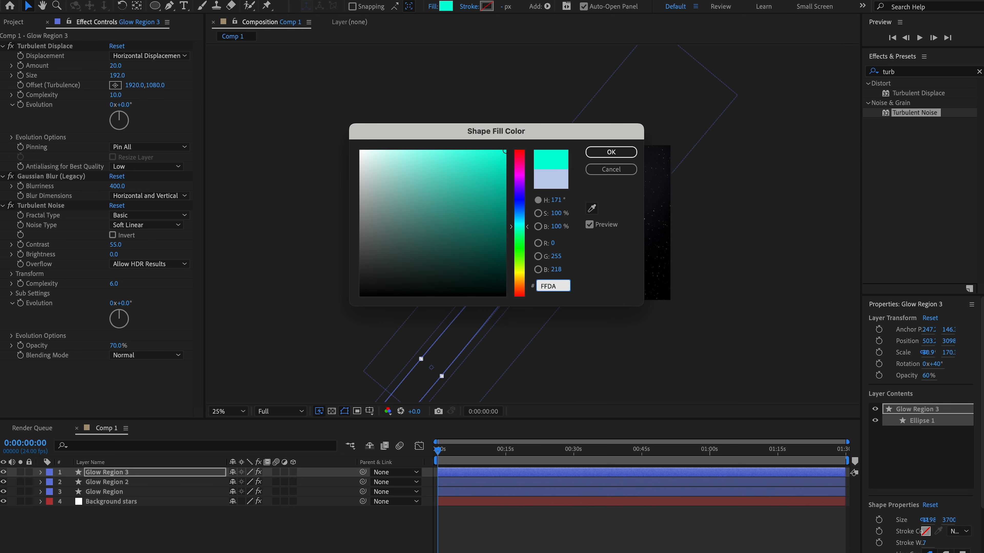
type("97")
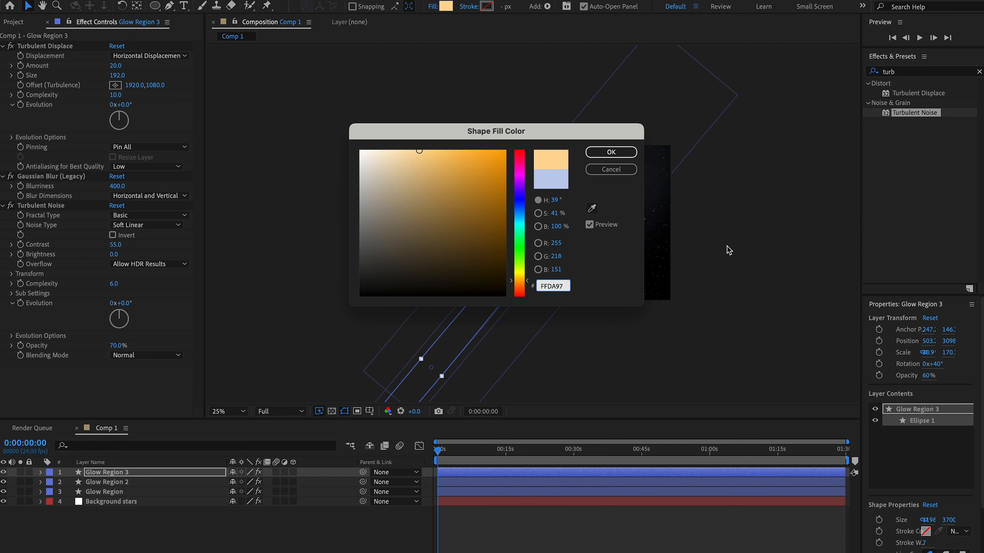
left_click(610, 151)
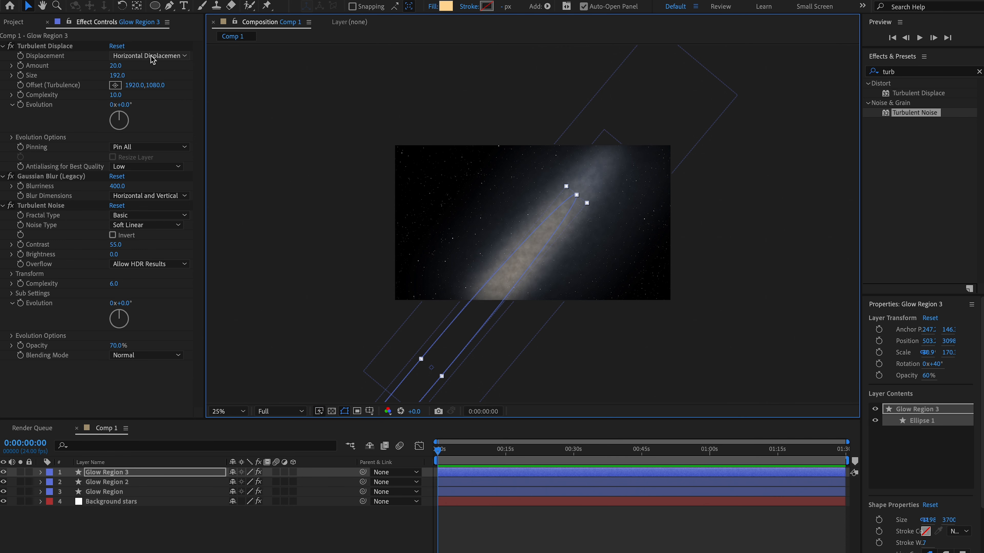
- Set Glow Region 3's Turbulent Displace to amount 60 and size 250, and its Gaussian Blur blurriness to 100
left_click(114, 66)
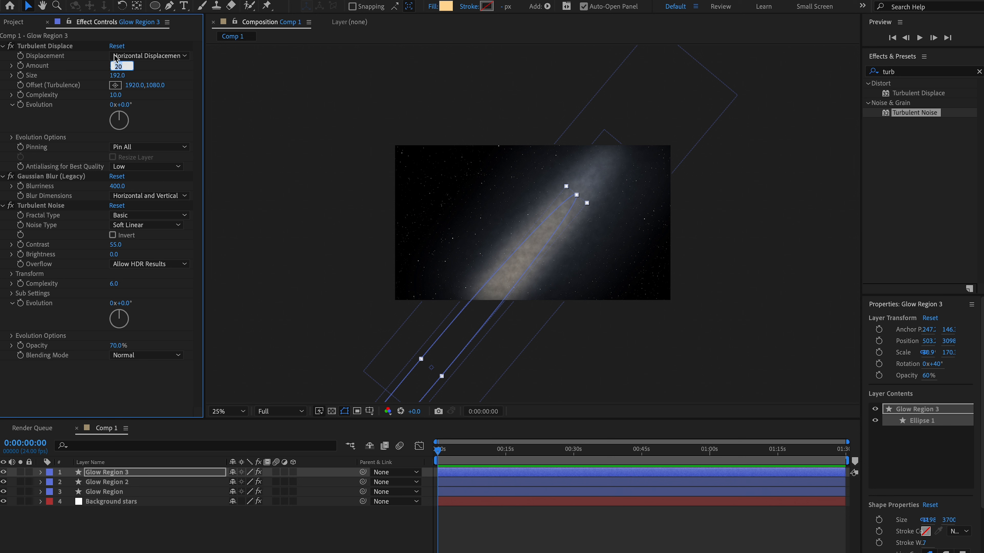
key("Return")
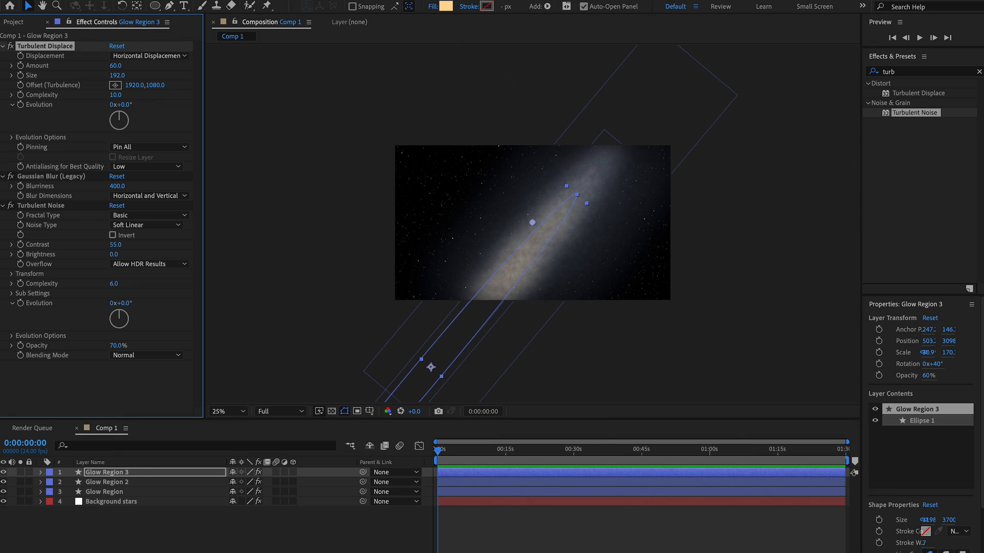
left_click(117, 76)
type("250")
key("Return")
left_click(119, 187)
type("100")
key("Return")
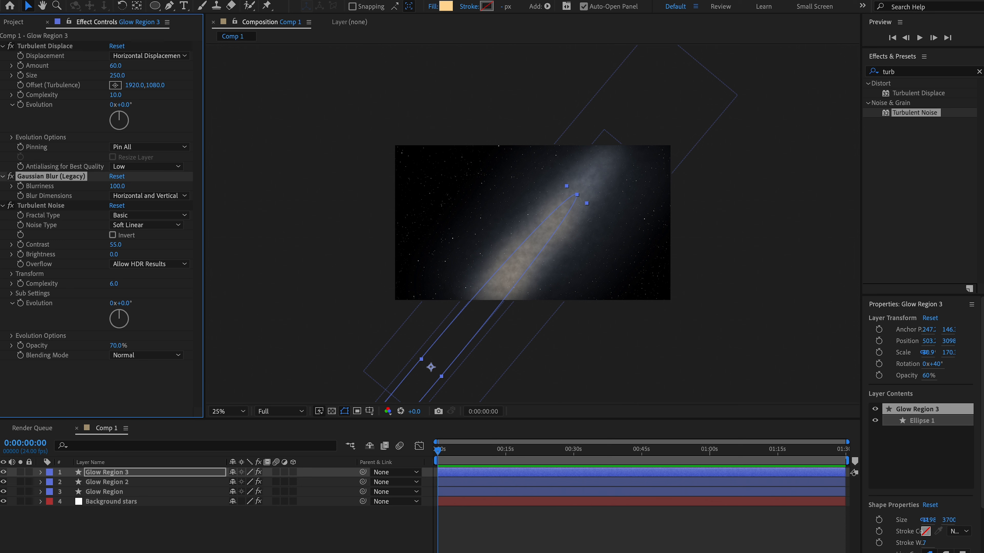
- Set Glow Region 3's Turbulent Noise contrast to 140 and brightness to 33
left_click(115, 245)
type("1")
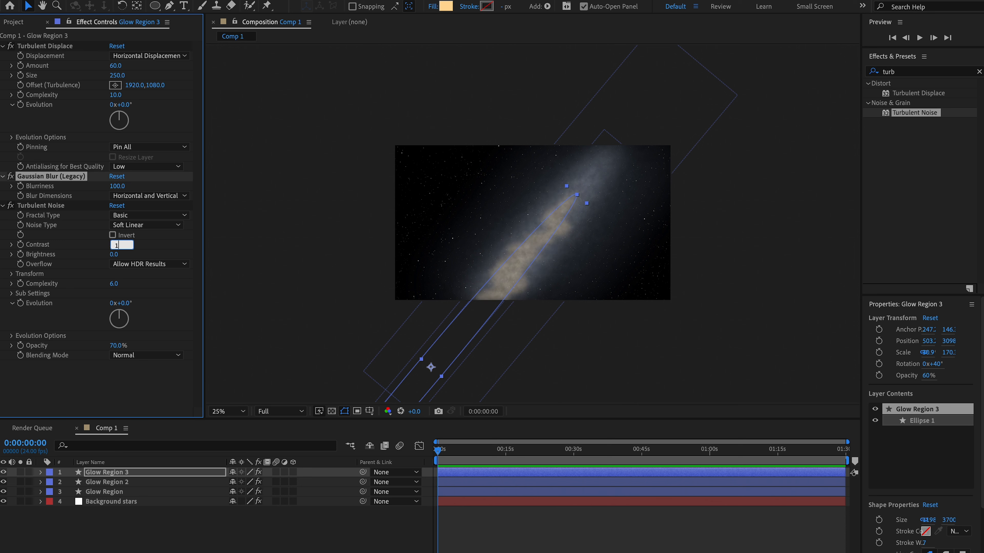
type("40")
key("Return")
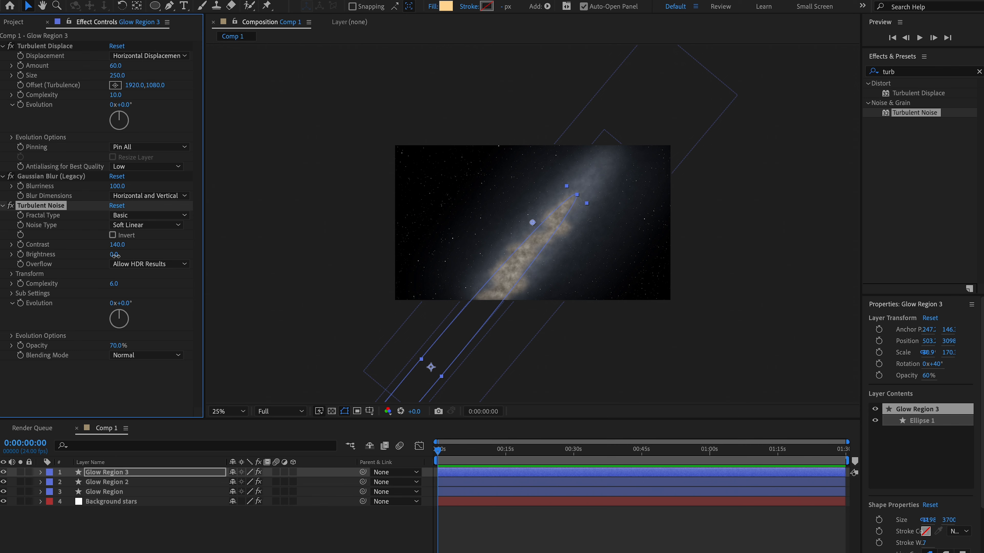
left_click(117, 254)
type("33")
key("Return")
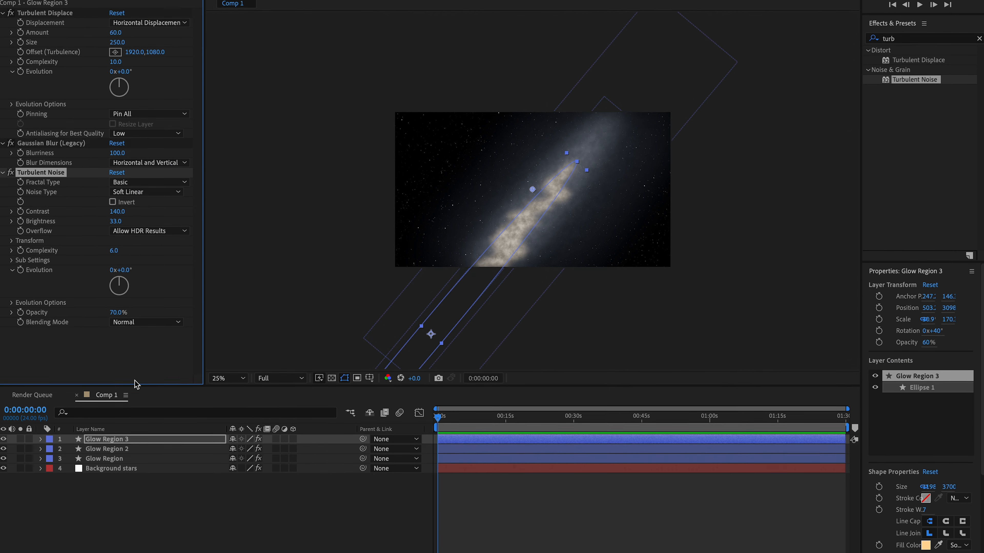
- Set the transform opacity of Glow Region 3 to 40% and collapse the layer's properties
left_click(40, 435)
left_click(51, 466)
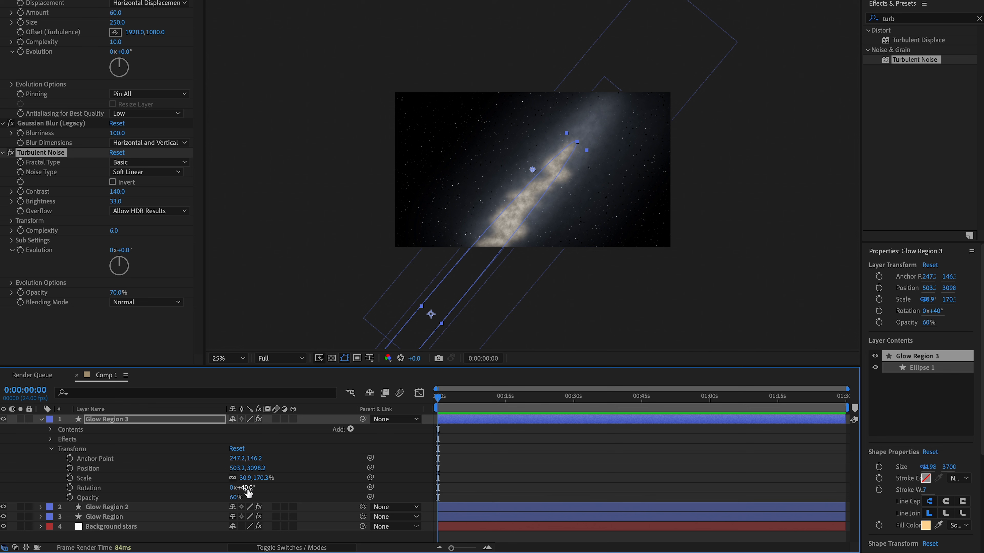
left_click(234, 497)
type("40")
key("Return")
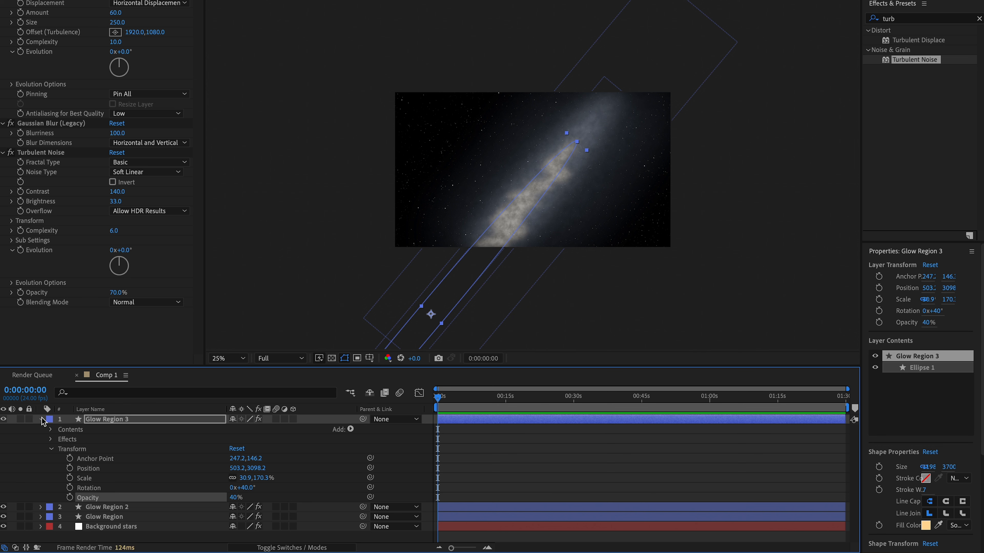
left_click(41, 419)
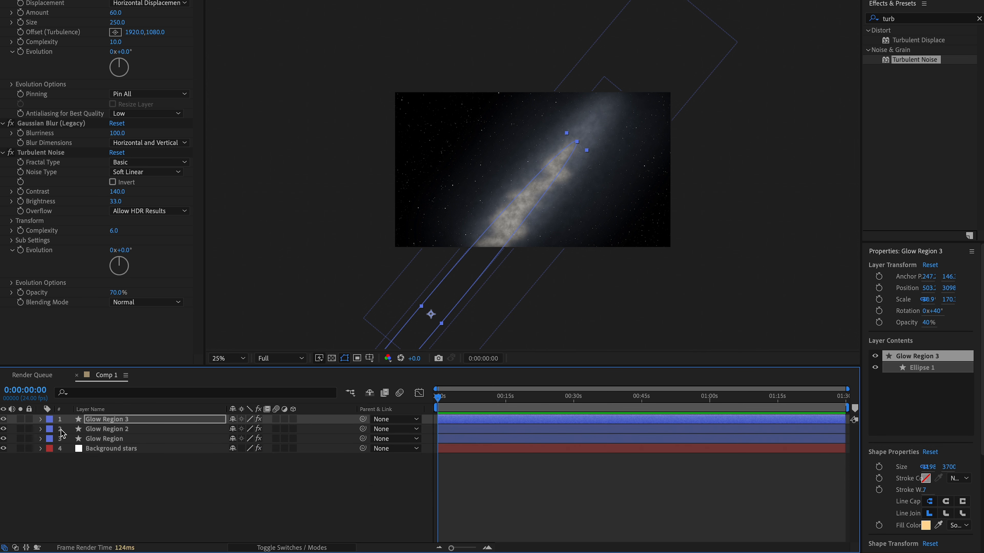
- Give the Glow Region 3 layer an Orange label color
left_click(49, 419)
left_click(109, 460)
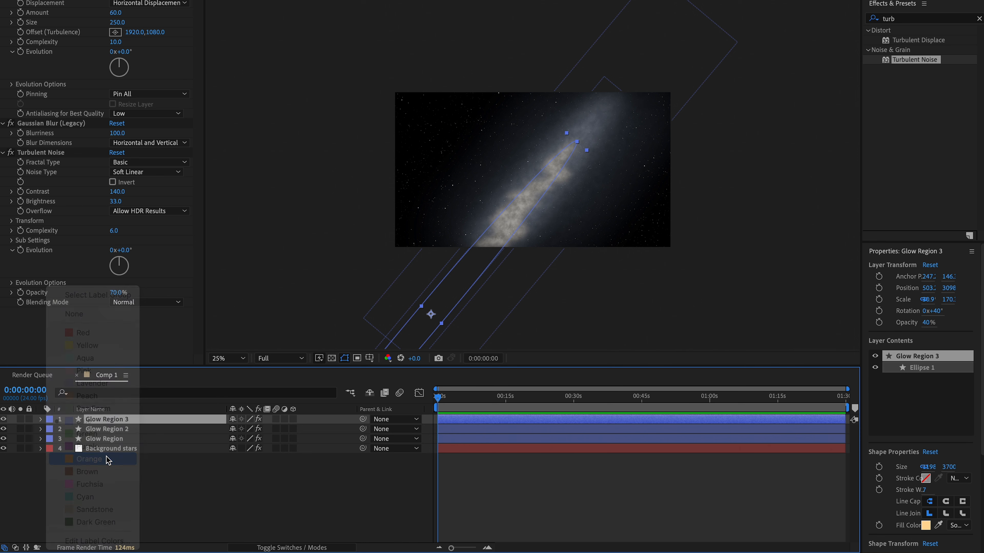
right_click(116, 419)
left_click(163, 519)
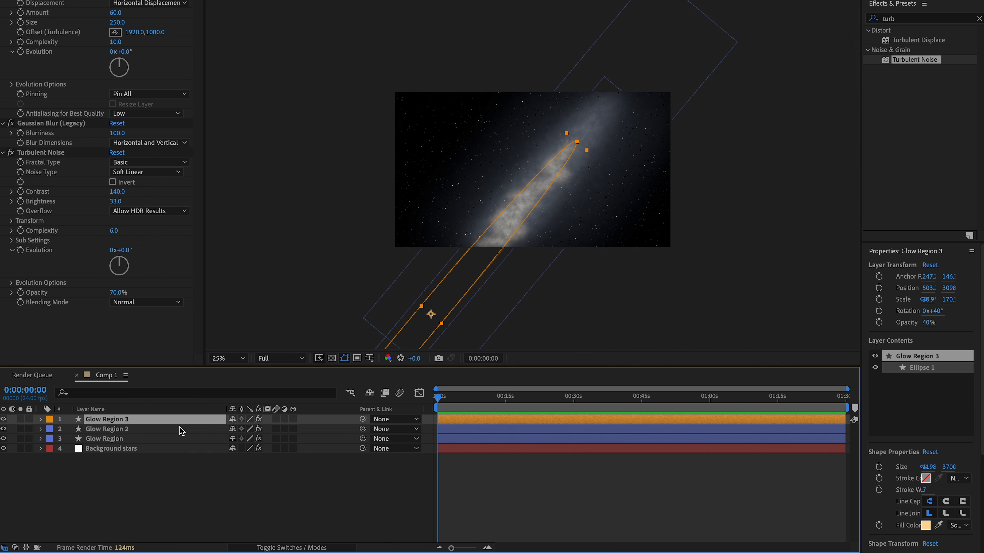
- Rename the Glow Region 3 layer as Orange Region and deselect it
left_click(105, 420)
key("BackSpace")
key("BackSpace")
key("BackSpace")
key("BackSpace")
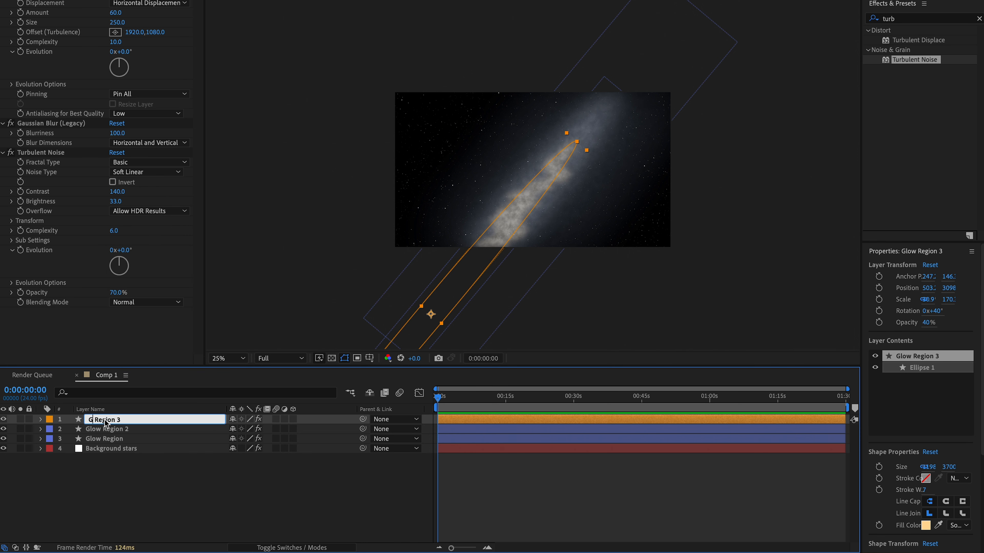
type("Orange")
key("Return")
left_click(191, 495)
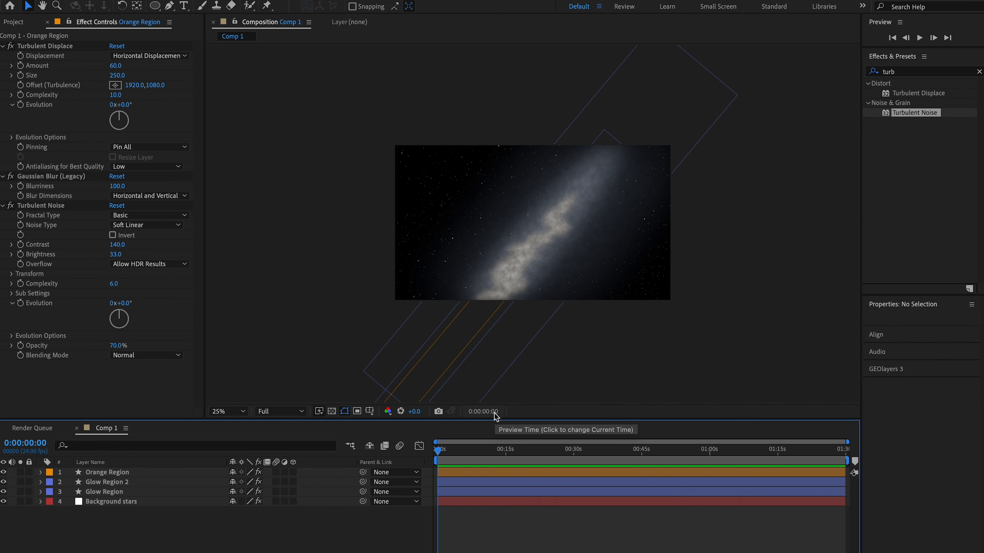
- Duplicate the Orange Region layer and change the copy's fill color to the dark purple hex value 371E51
left_click(149, 472)
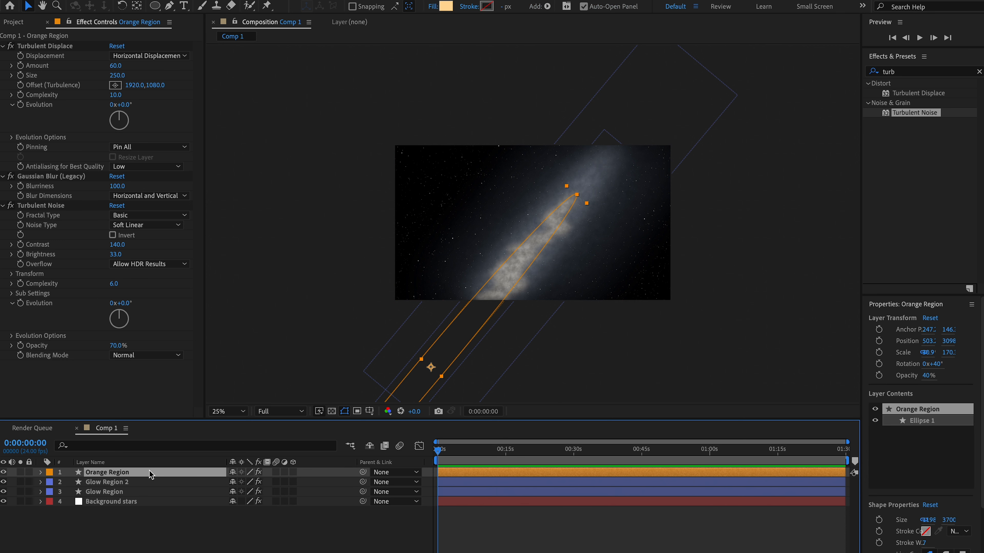
key("ctrl+d")
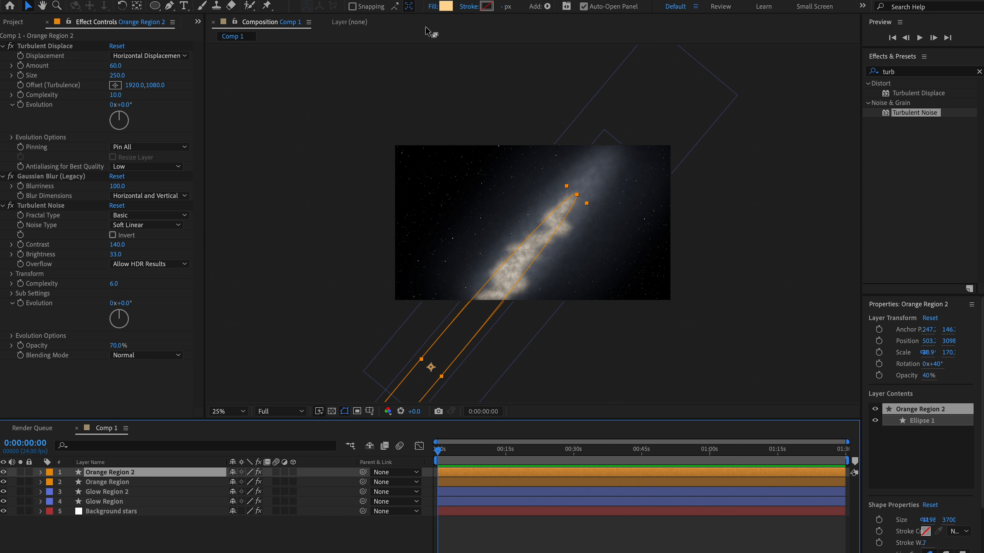
left_click(447, 7)
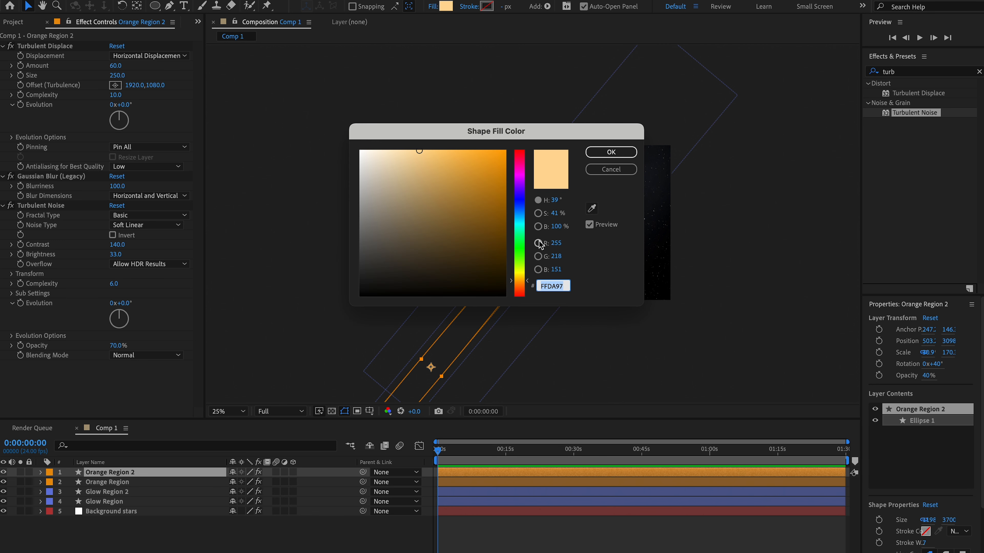
type("371")
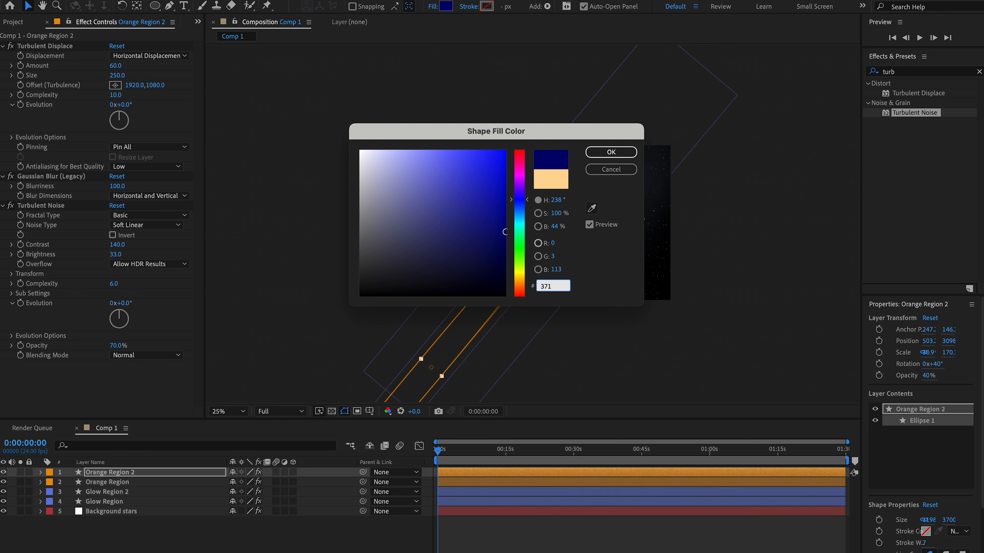
type("E51")
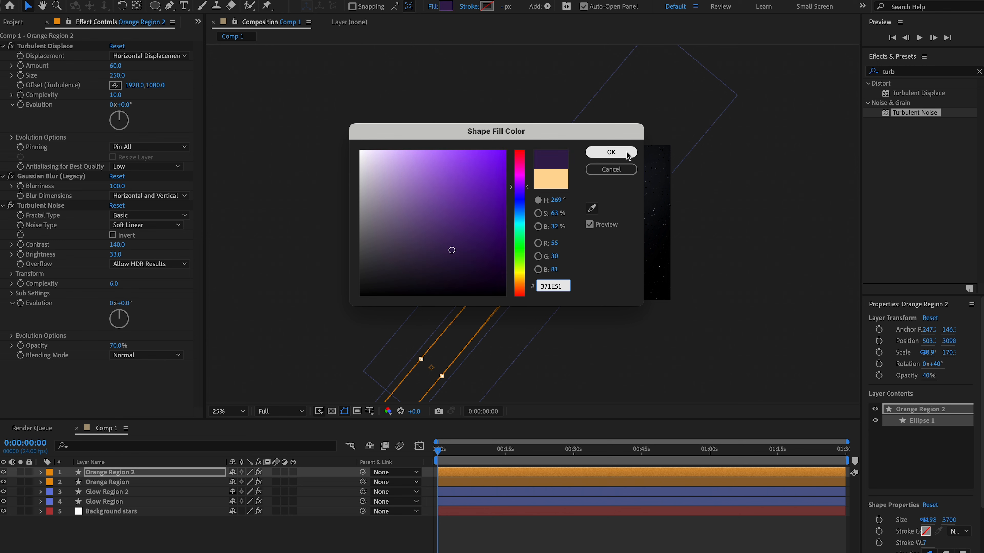
left_click(627, 152)
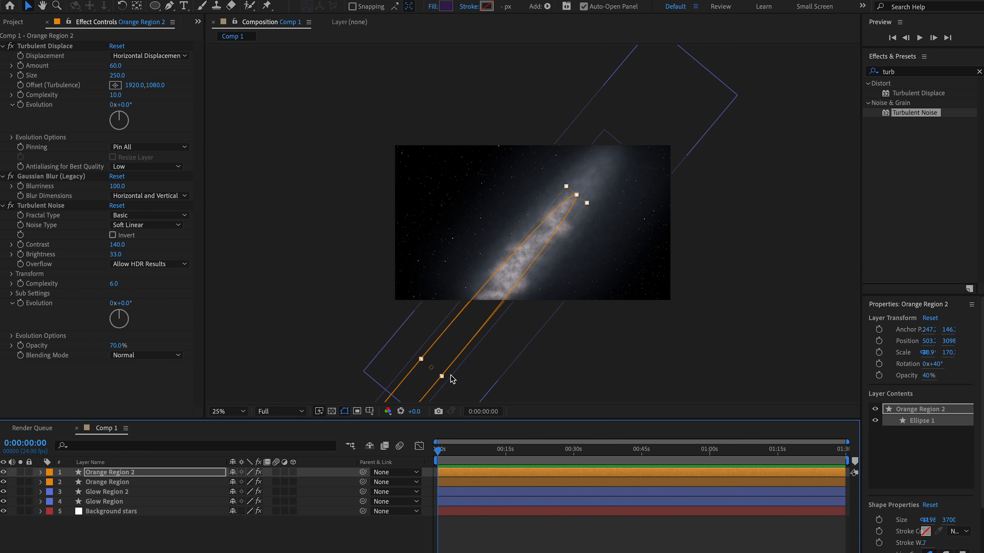
- Reshape the Orange Region 2 ellipse into a thinner, longer streak reaching the upper end of the glow
left_click_drag(441, 376, 472, 322)
left_click(124, 470)
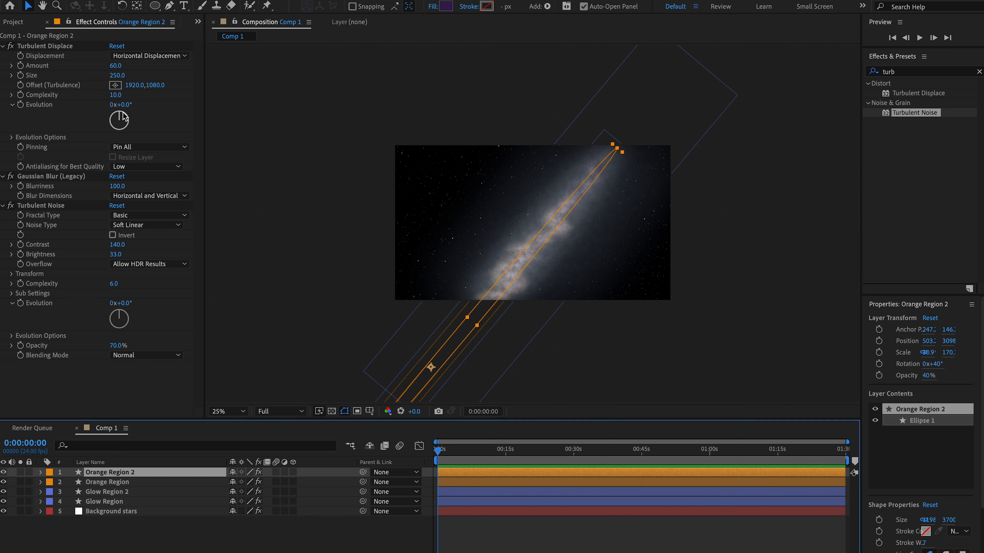
- Set Orange Region 2's Turbulent Displace to amount 75 and size 290, and its Gaussian Blur blurriness to 140
left_click(116, 66)
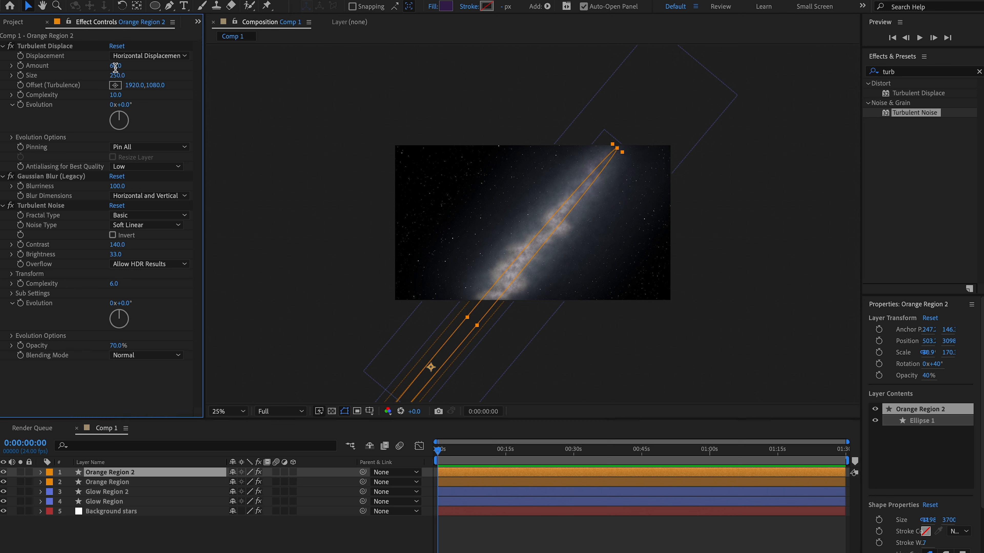
type("75")
key("Tab")
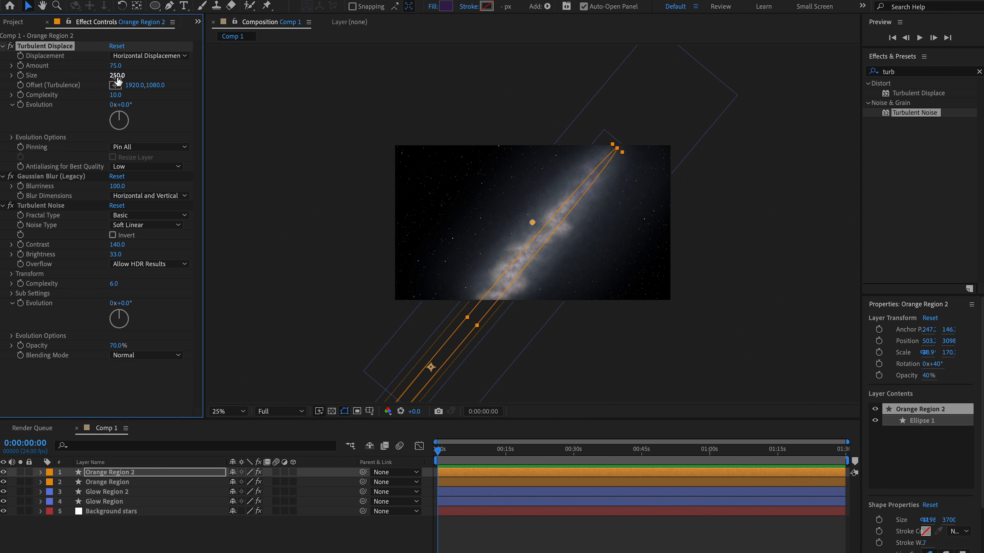
type("290")
key("Return")
left_click(117, 187)
type("140")
key("Return")
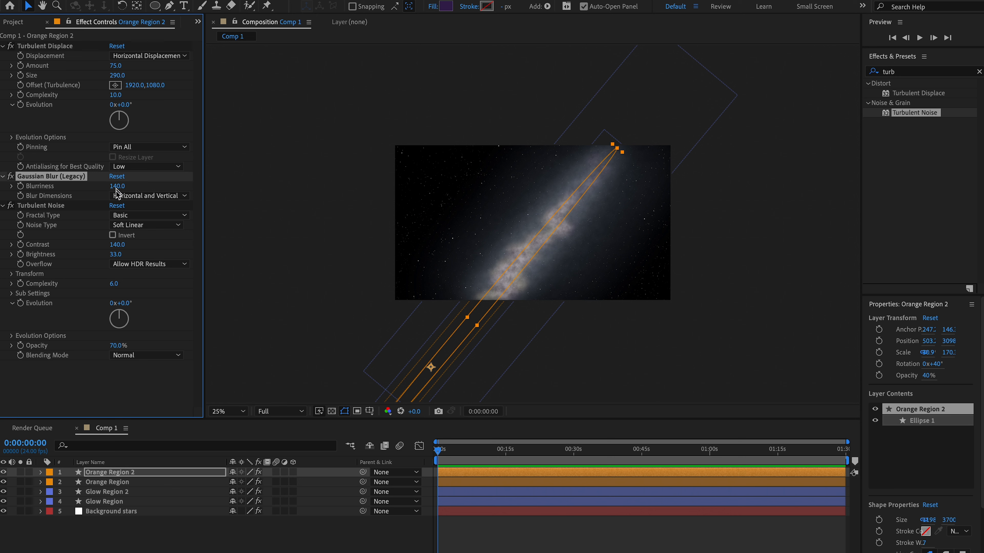
- Set Orange Region 2's Turbulent Noise contrast to 150 and brightness to 25
left_click(121, 244)
type("150")
key("Return")
left_click(119, 254)
type("2")
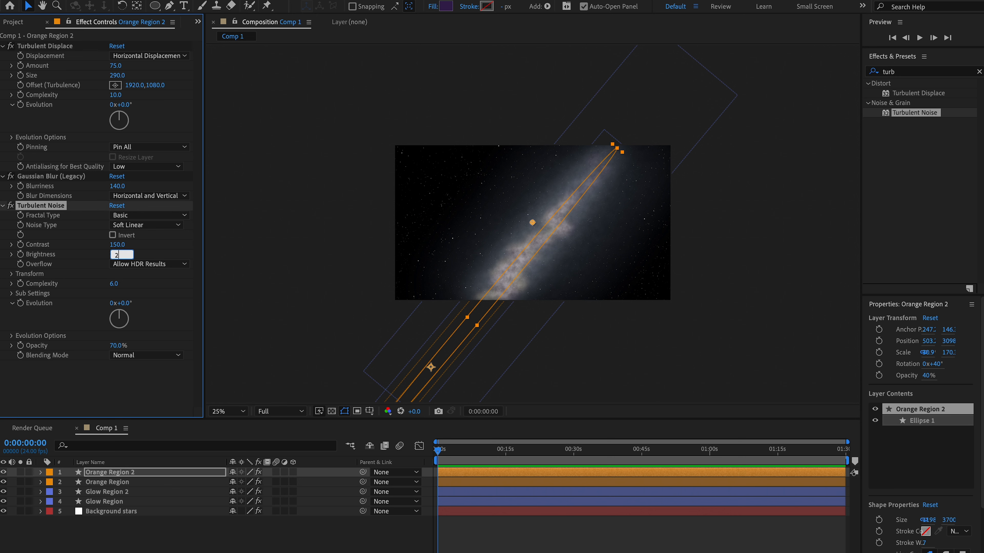
type("5")
key("Return")
- Set the transform opacity of Orange Region 2 to 85%
left_click(40, 472)
left_click(51, 448)
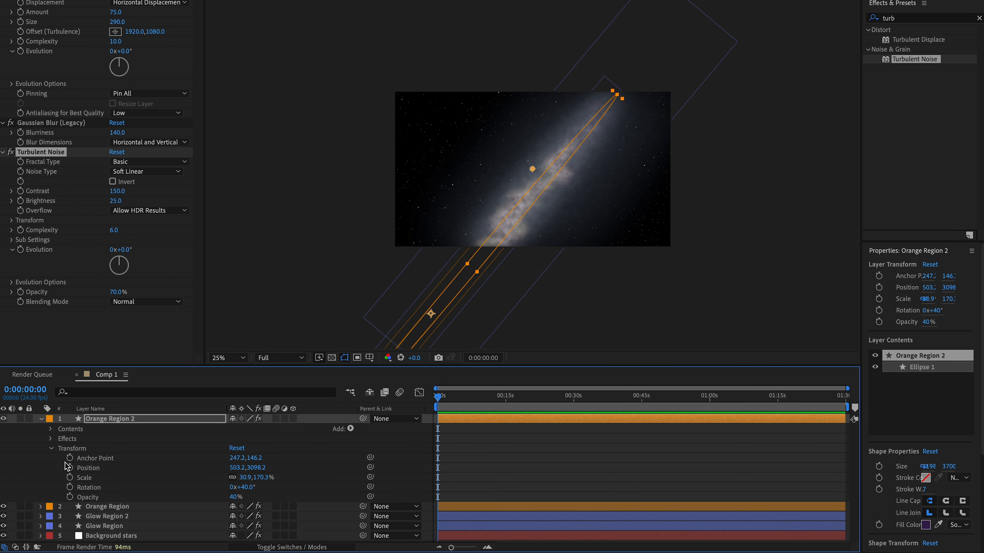
left_click(234, 497)
type("85")
key("Return")
- Rename the Orange Region 2 layer as Purple Region, give it a Purple label color, and collapse its properties
left_click(102, 422)
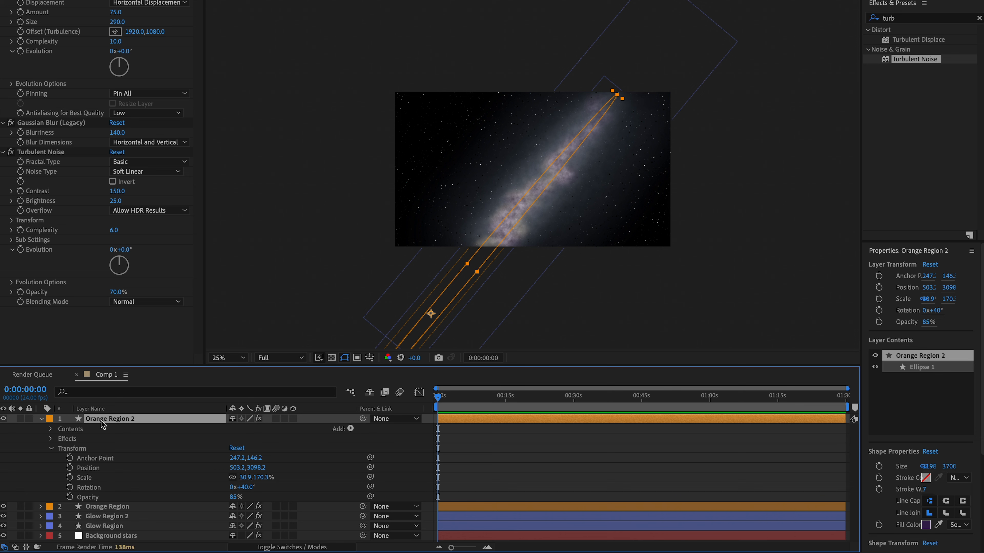
key("Return")
type("Purple R")
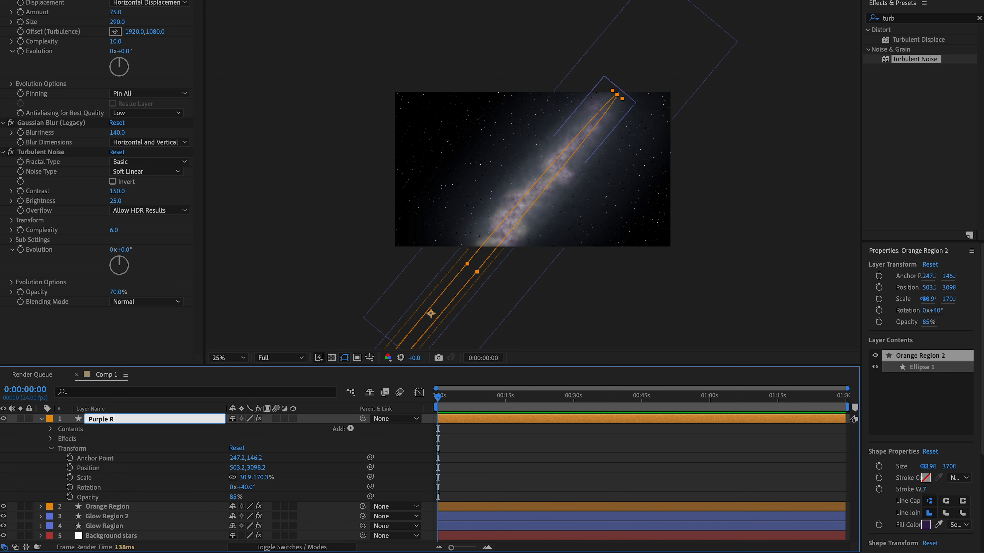
type("egion")
key("Return")
left_click(49, 418)
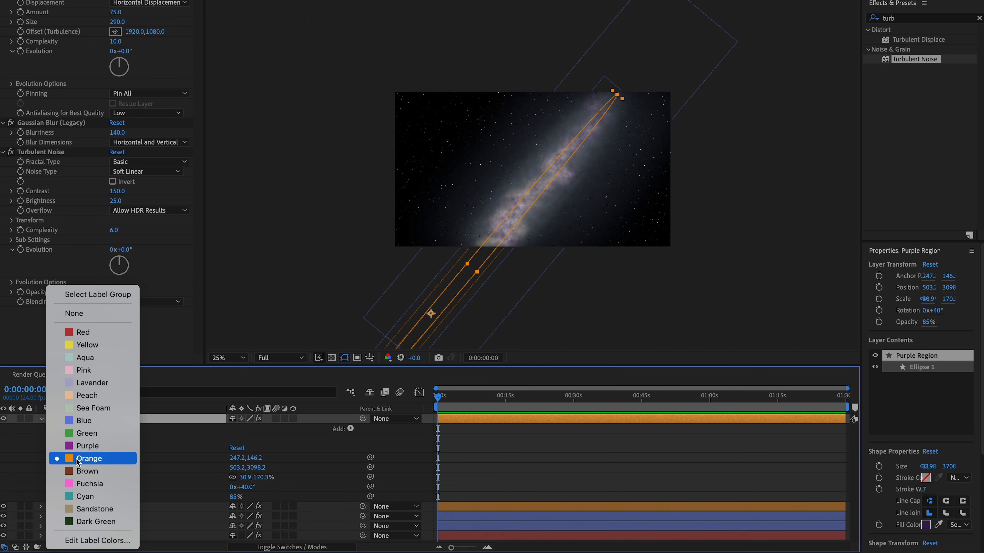
left_click(88, 446)
left_click(40, 419)
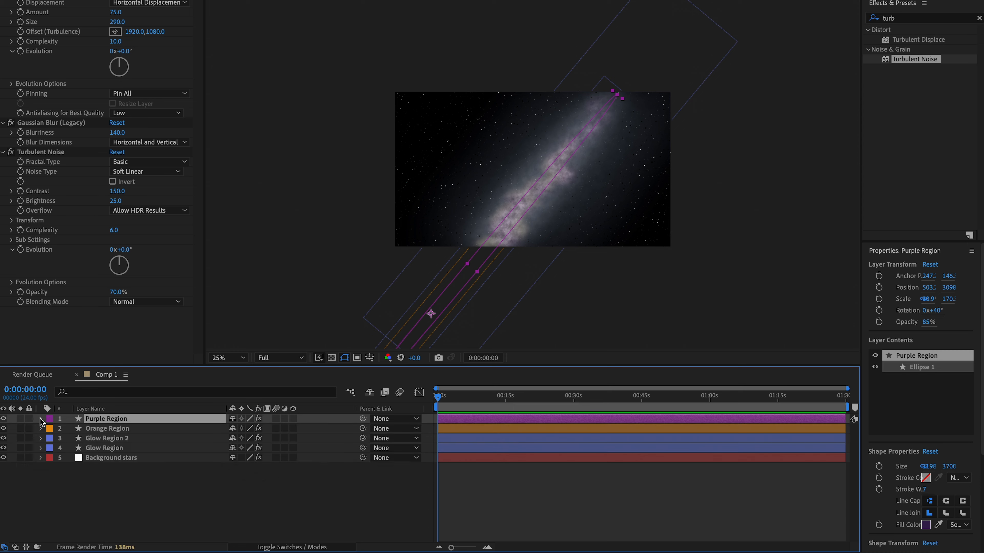
- Duplicate the Purple Region layer beneath the original and shift the copy down-left along the galaxy band to position about 15, 3706
key("Return")
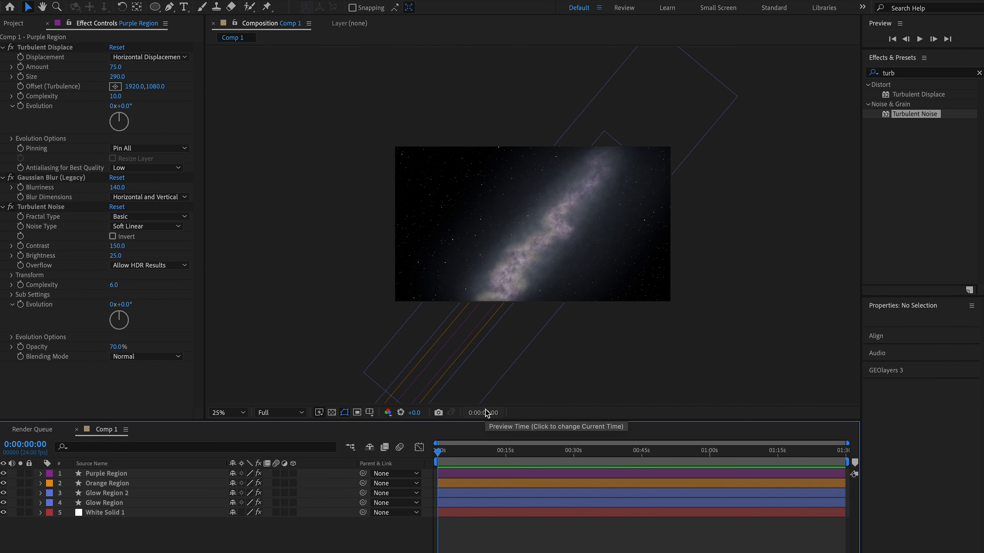
left_click(112, 477)
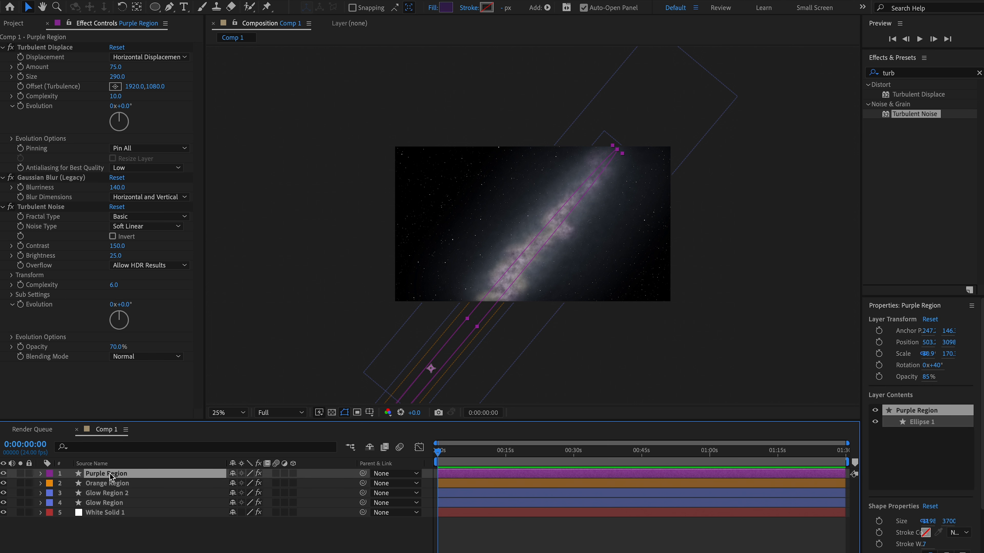
key("ctrl+d")
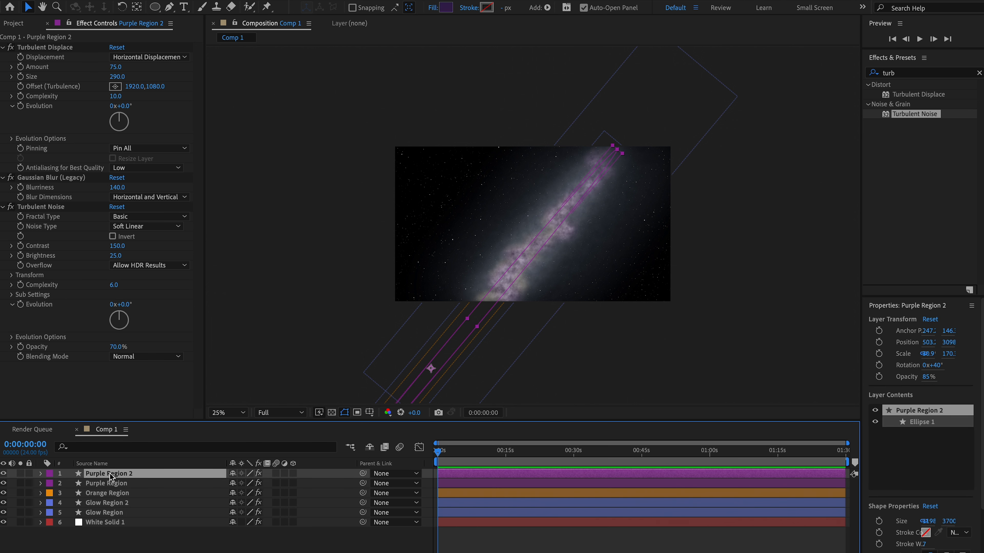
left_click_drag(112, 477, 113, 490)
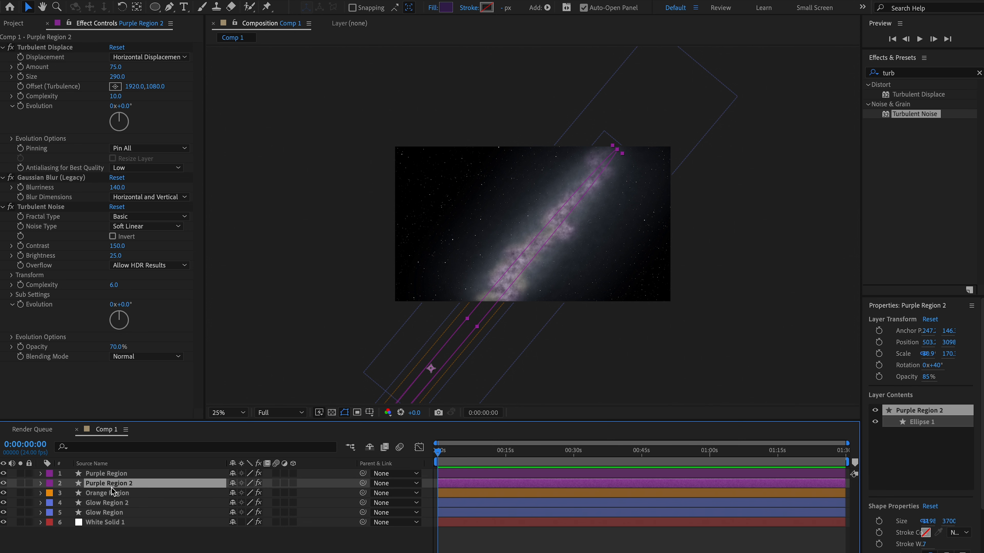
left_click(421, 377)
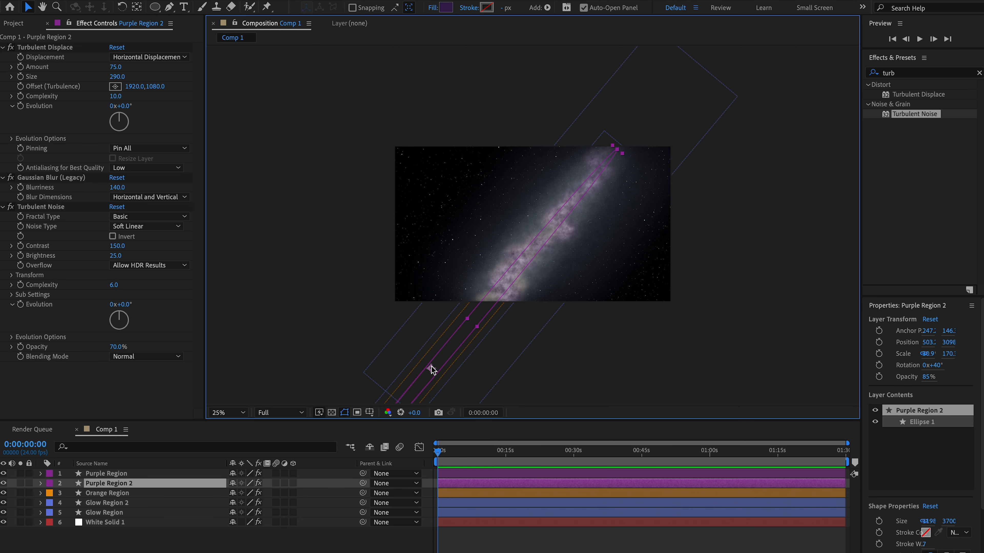
left_click_drag(431, 367, 395, 412)
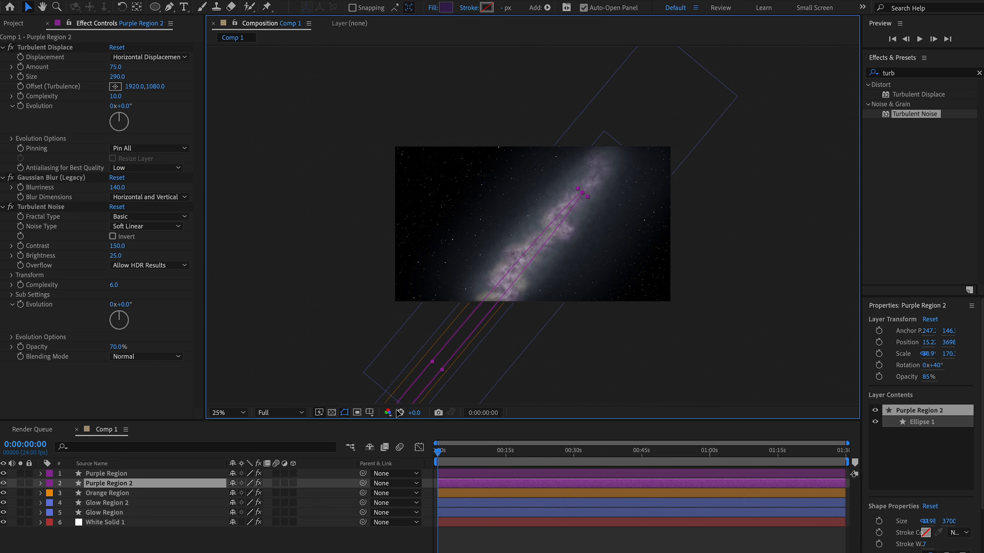
- Set the fill color of the Purple Region 2 shape to hex C4A6E5
left_click(446, 7)
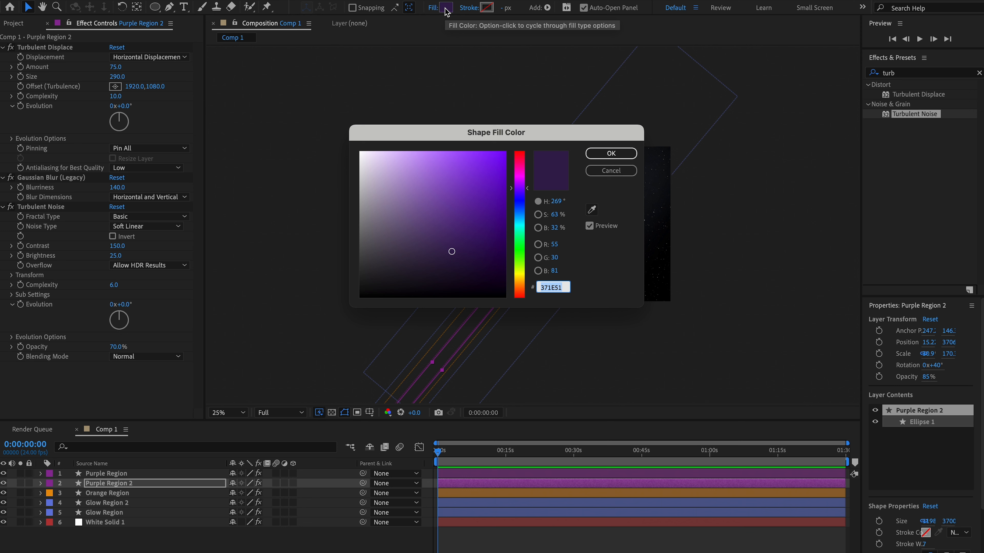
type("C4")
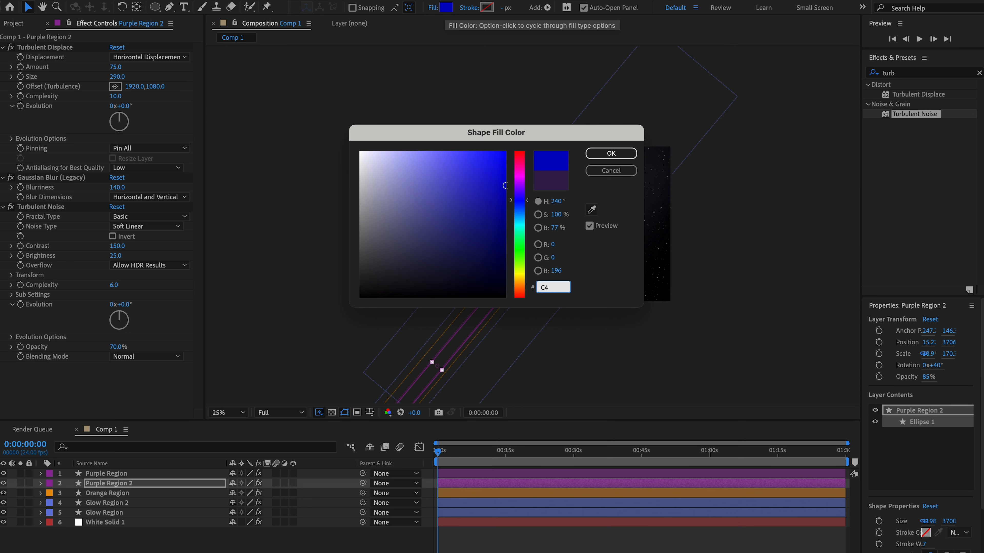
type("A6")
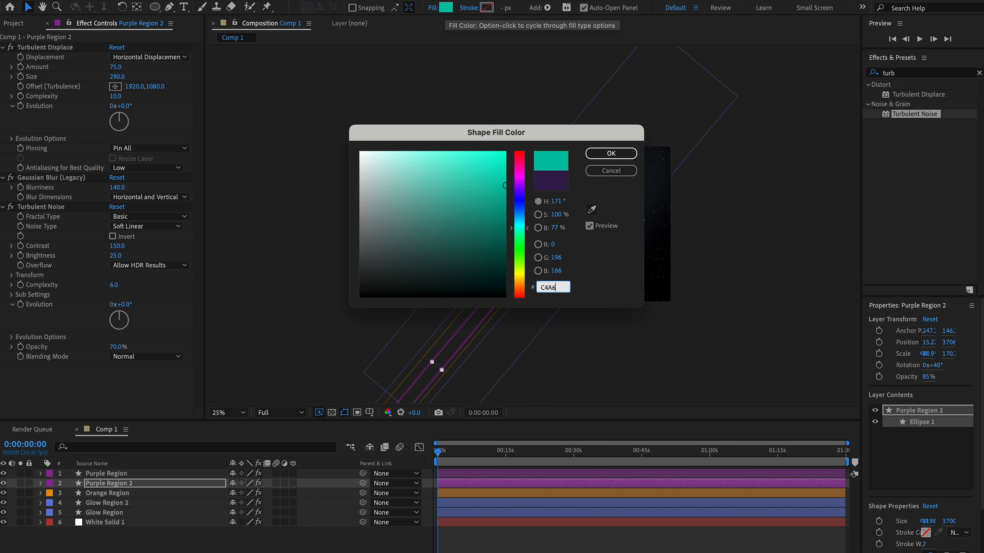
type("E5")
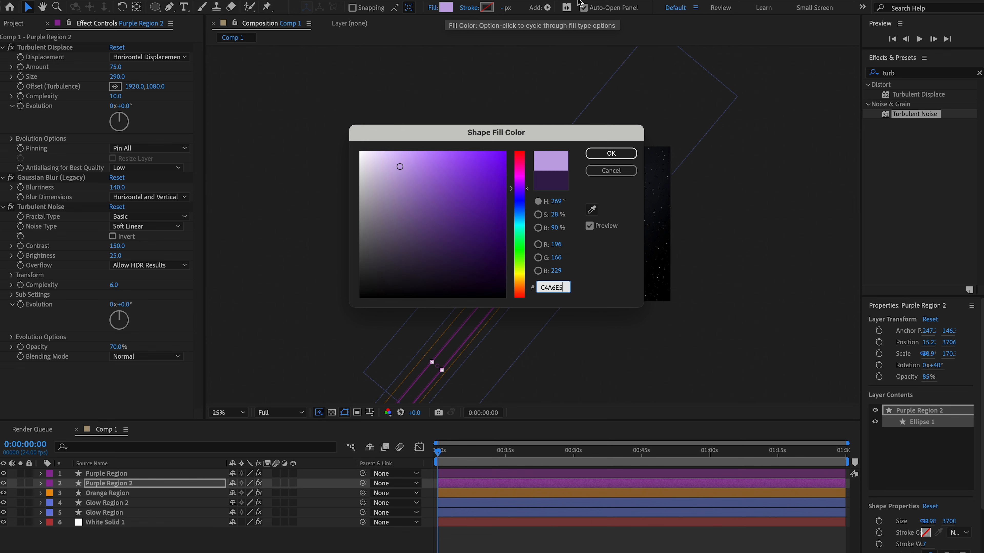
left_click(618, 159)
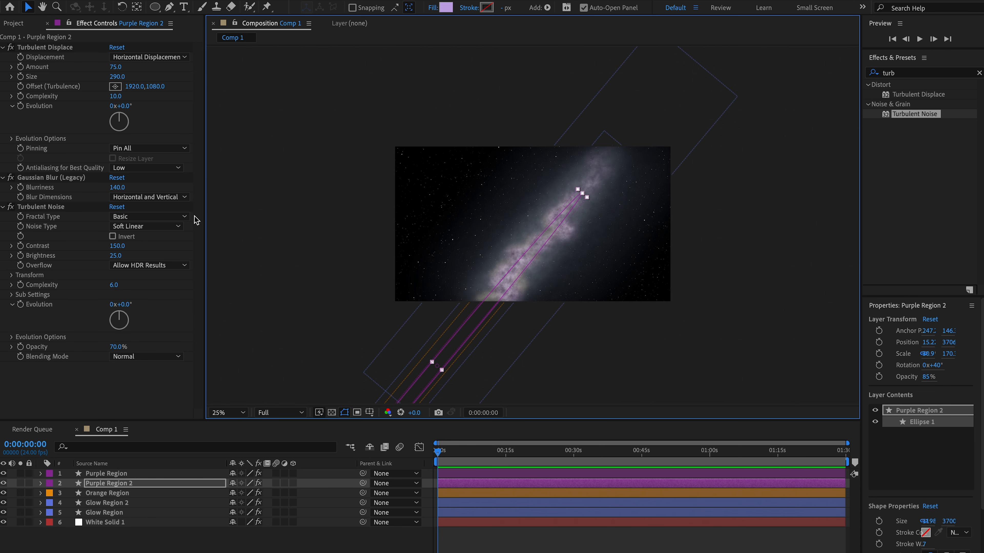
- Set Purple Region 2's Turbulent Noise contrast to 80
left_click(155, 93)
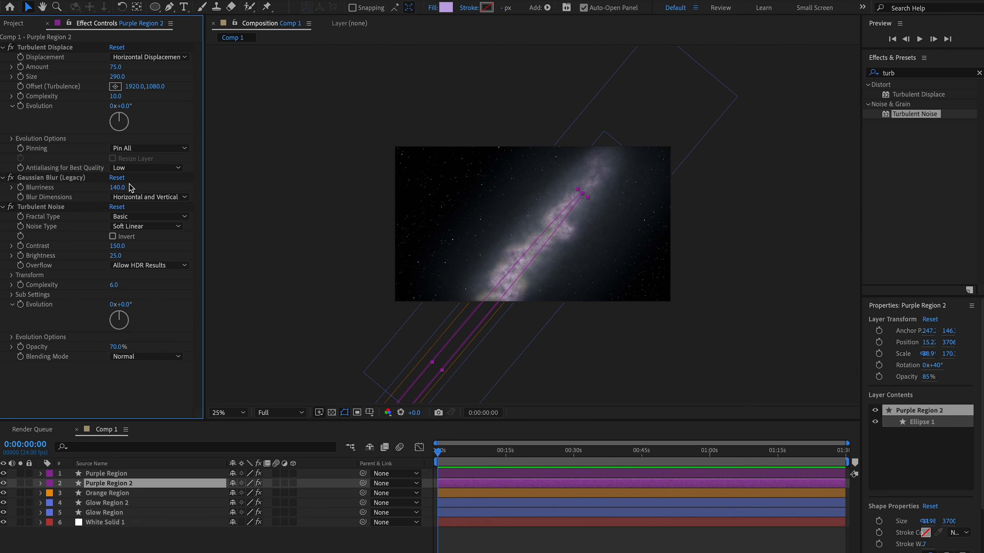
left_click(118, 247)
type("80")
key("Return")
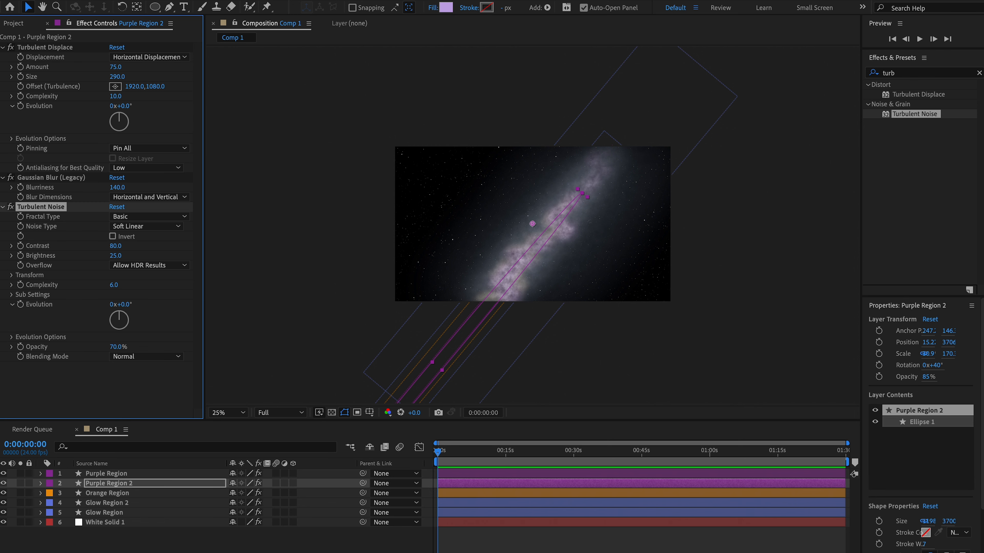
- Set the transform opacity of Purple Region 2 to 32%
left_click(40, 484)
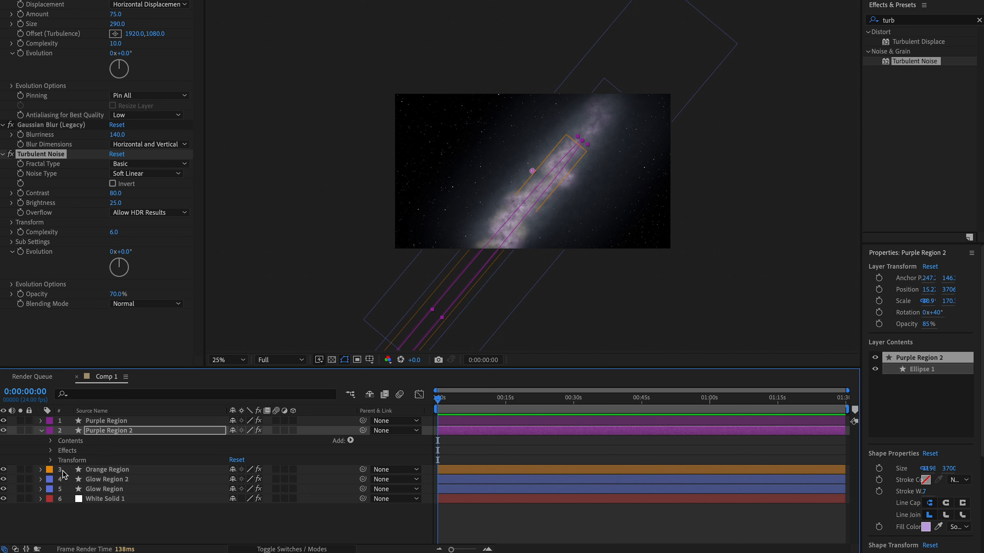
left_click(50, 460)
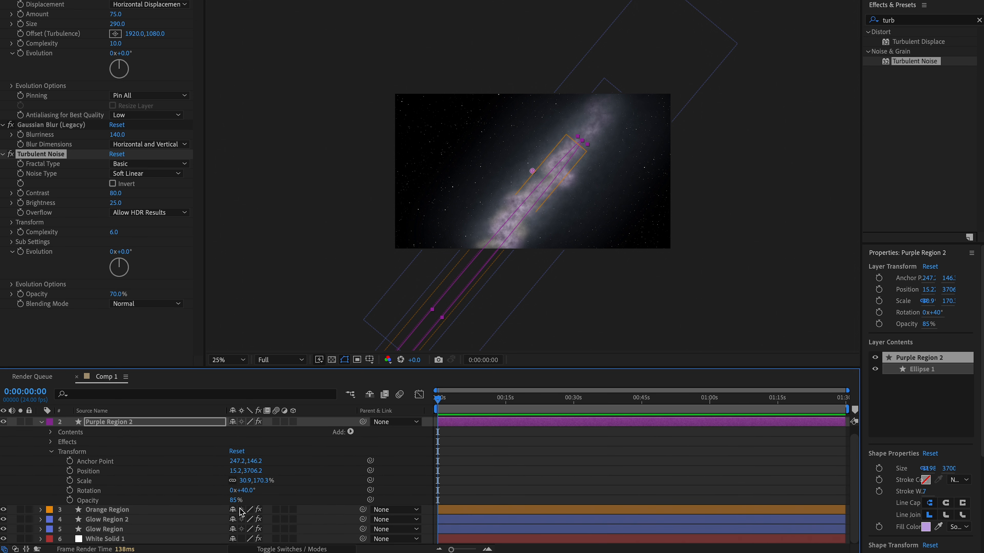
left_click(229, 501)
left_click(229, 500)
type("3")
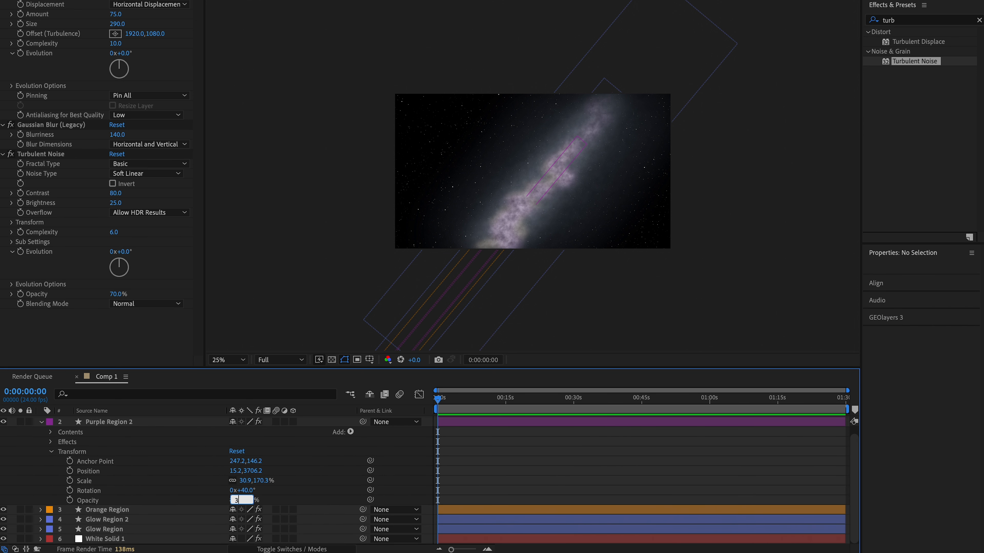
type("2")
left_click(606, 227)
key("period")
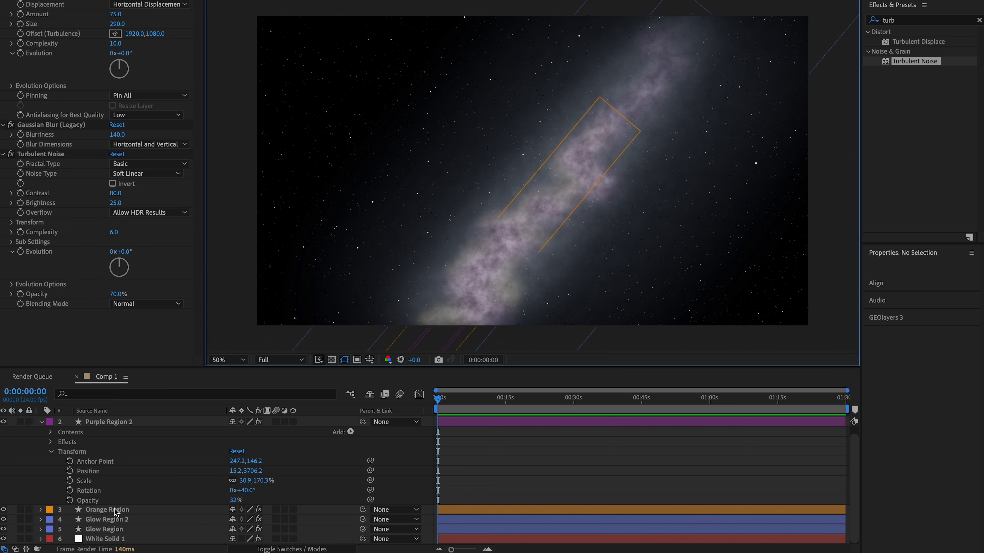
- Collapse Purple Region 2's properties, rename the layer as Pink Region and give it a Fuchsia label color
left_click(41, 422)
right_click(113, 430)
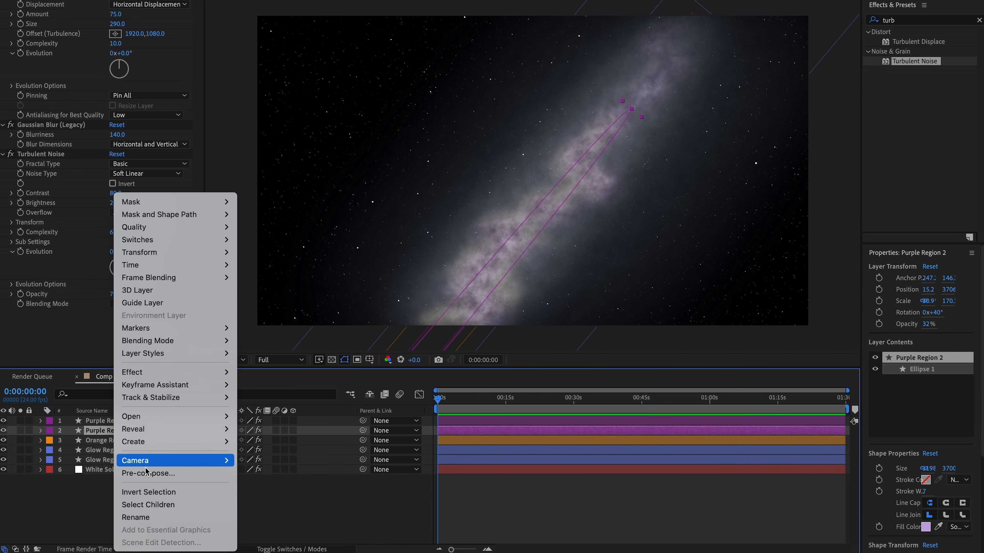
left_click(148, 517)
type("Pink Region")
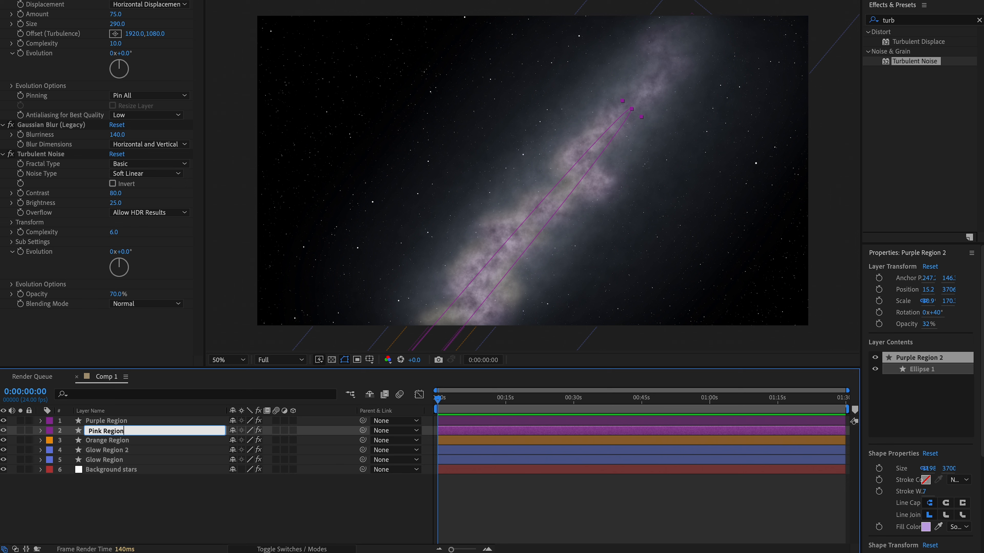
key("Return")
left_click(49, 430)
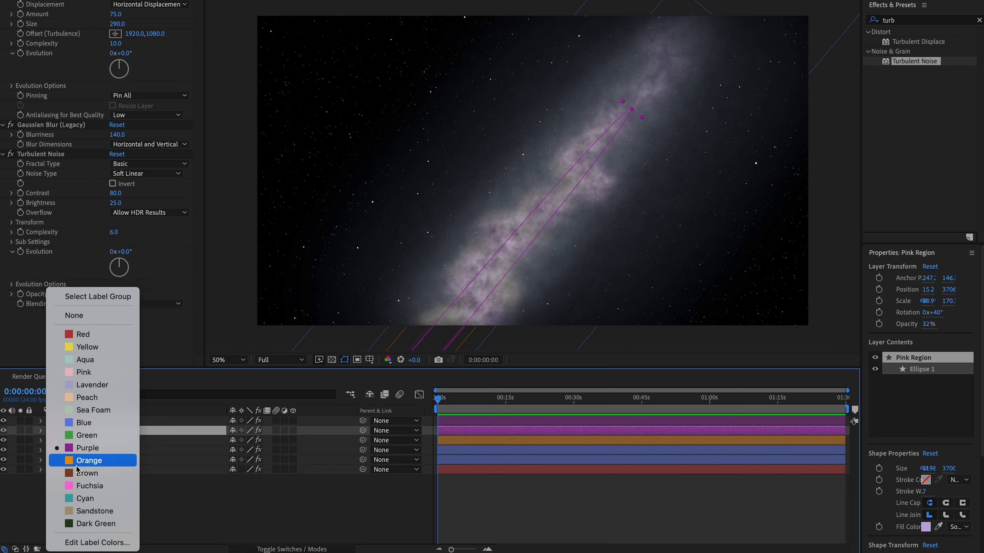
left_click(85, 486)
- Duplicate the Orange Region layer, widen the copy's ellipse, and move it up-right to position about 671, 2882
left_click(106, 441)
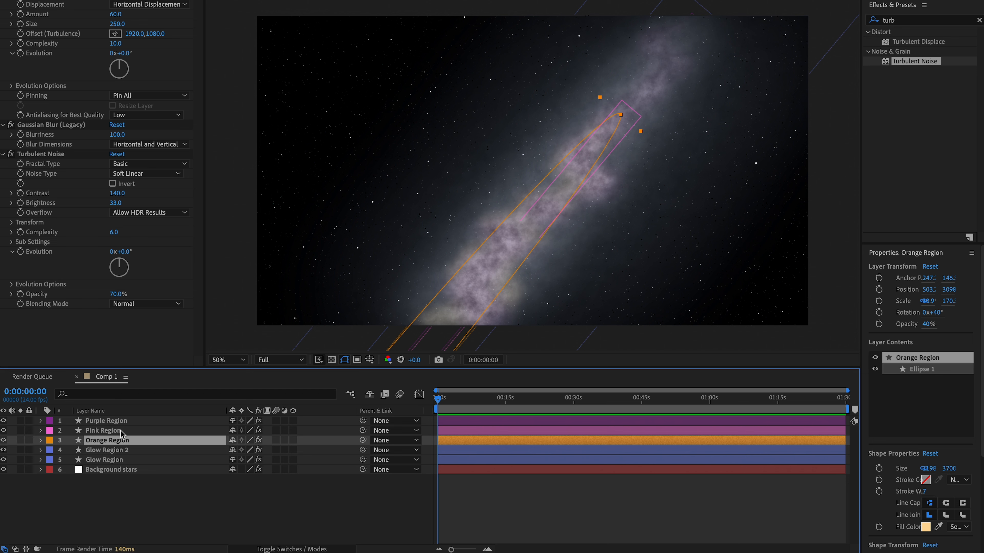
key("ctrl+d")
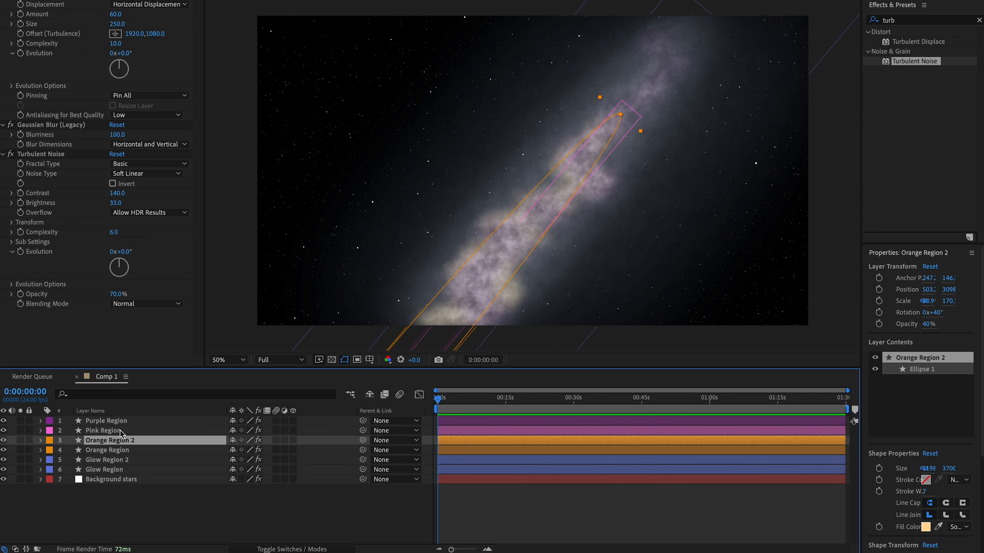
scroll(406, 236, "down", 2)
left_click(440, 325)
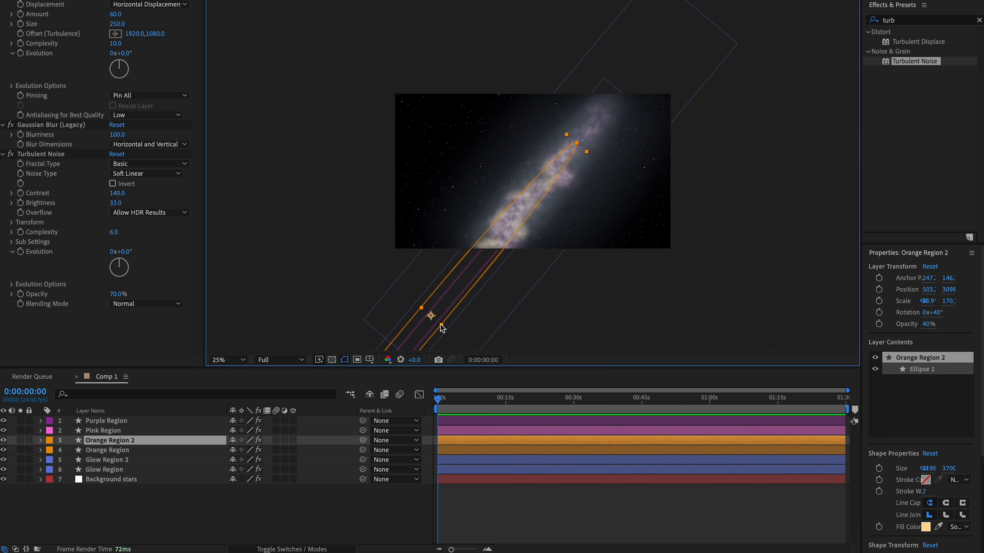
left_click_drag(441, 327, 452, 333)
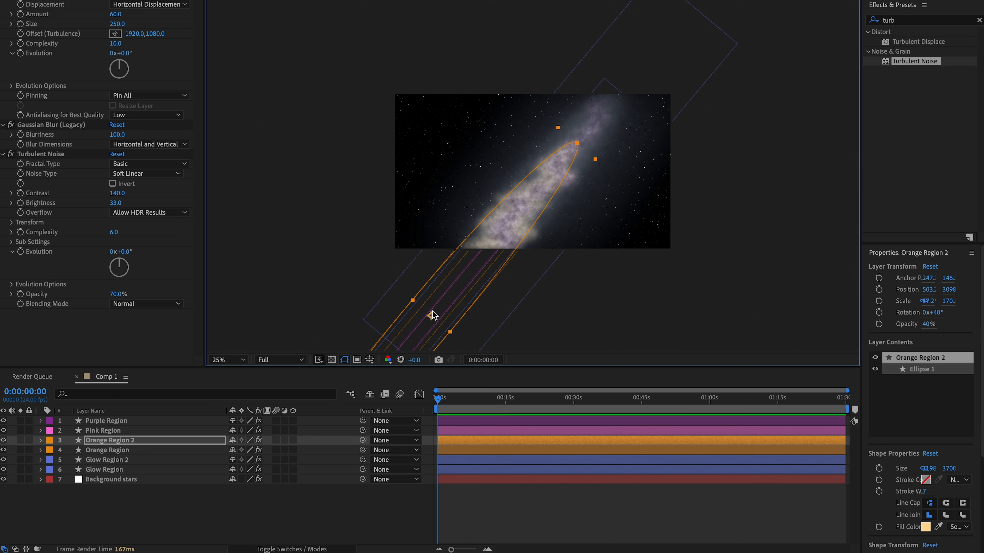
left_click_drag(435, 310, 465, 318)
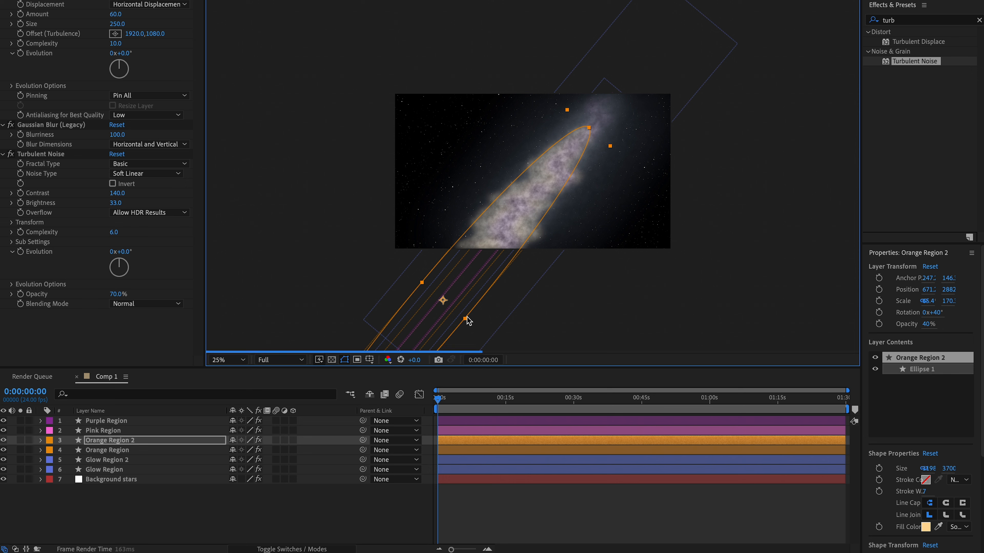
- Rename Orange Region 2 as Dark Region with a Brown label color and place it below the Orange Region layer
right_click(128, 441)
left_click(158, 518)
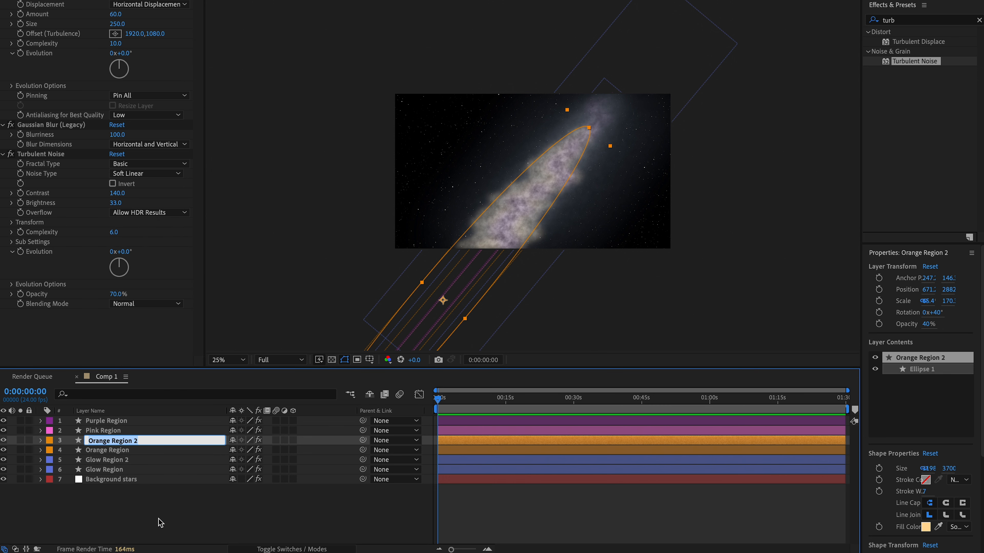
type("Dark")
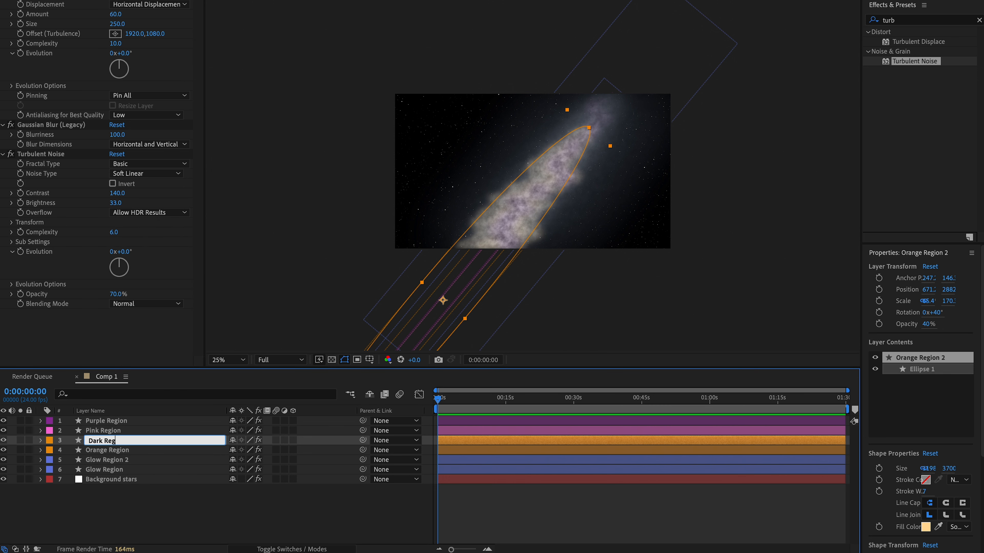
key("Return")
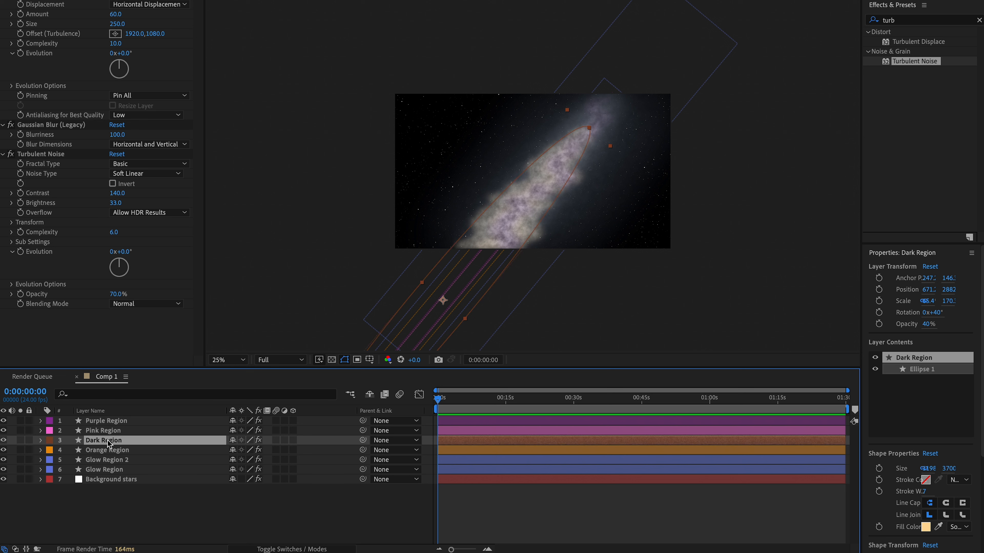
left_click_drag(110, 445, 117, 461)
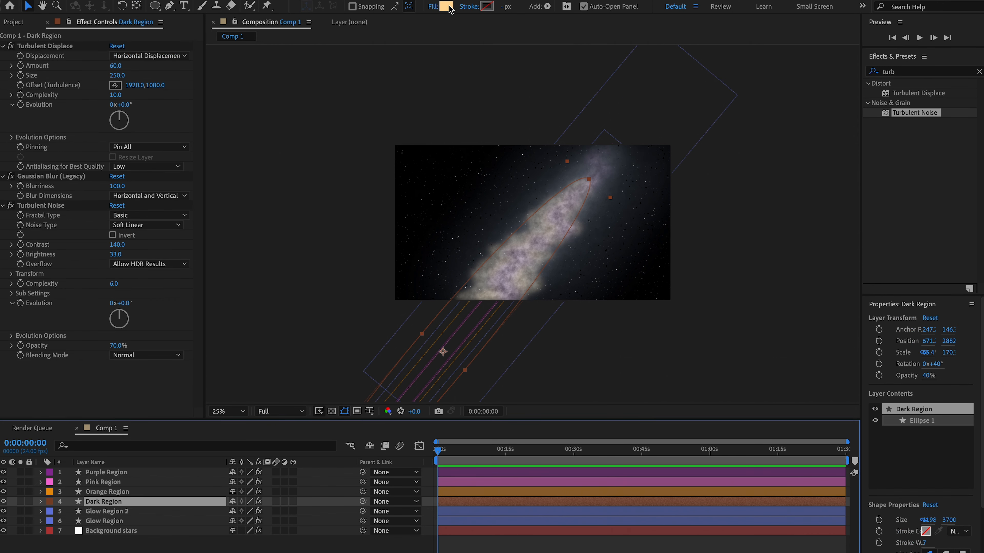
- Set the fill color of the Dark Region shape to hex 231A00
left_click(446, 0)
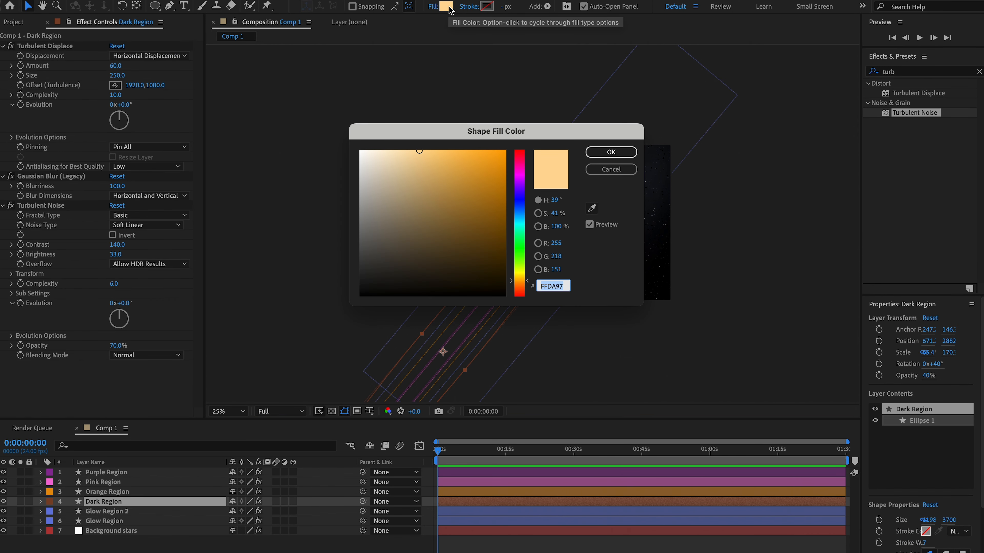
type("231")
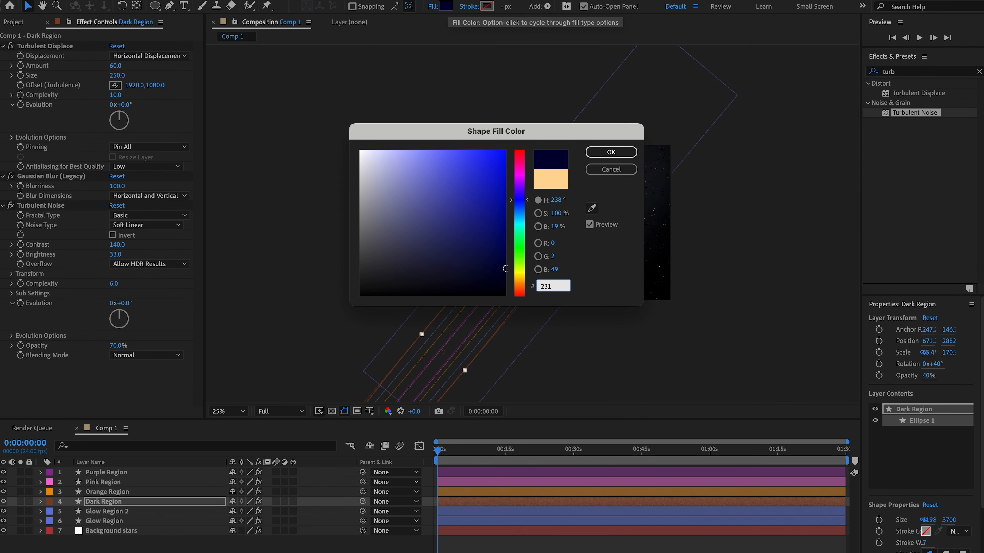
type("A00")
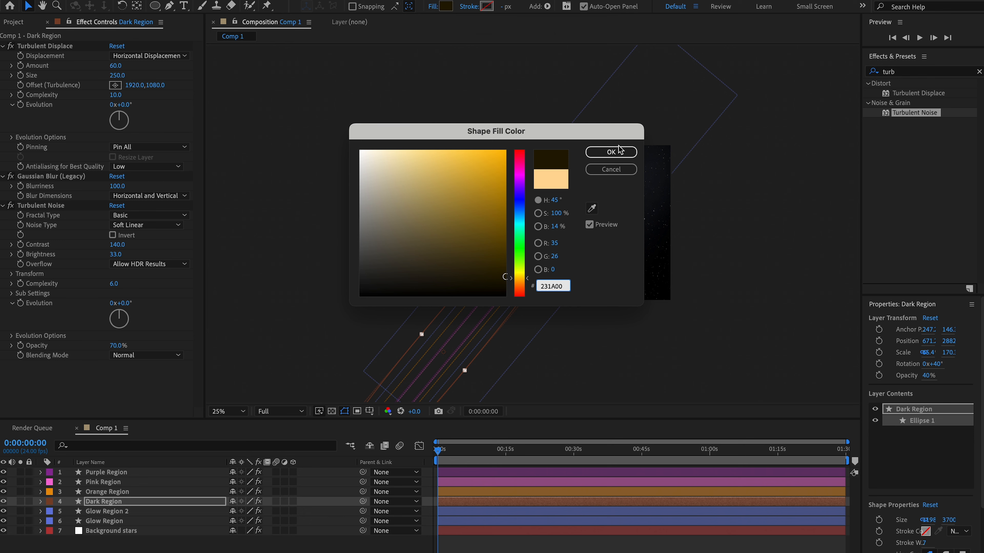
left_click(619, 151)
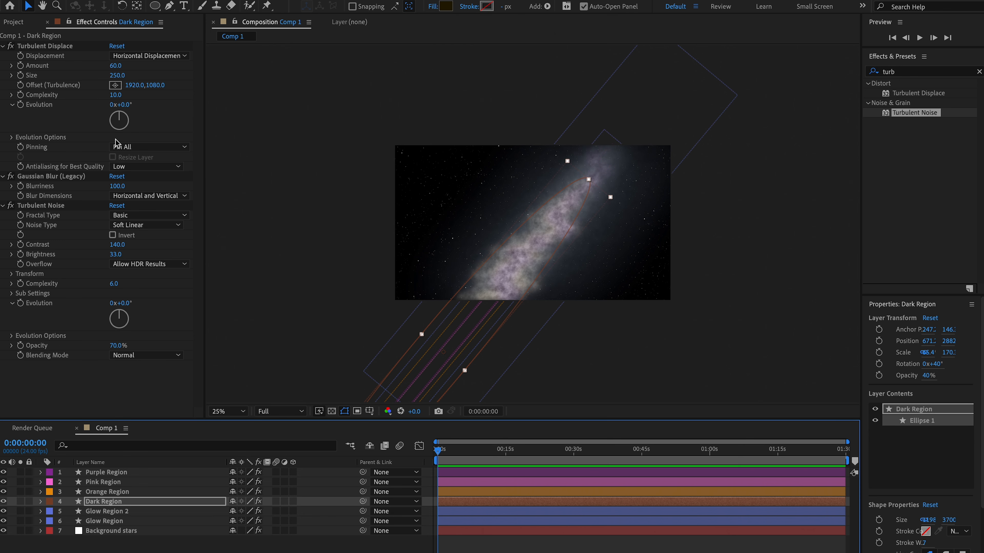
- Set the Dark Region layer's Turbulent Noise contrast to 105 and brightness to -25
left_click(117, 244)
type("10")
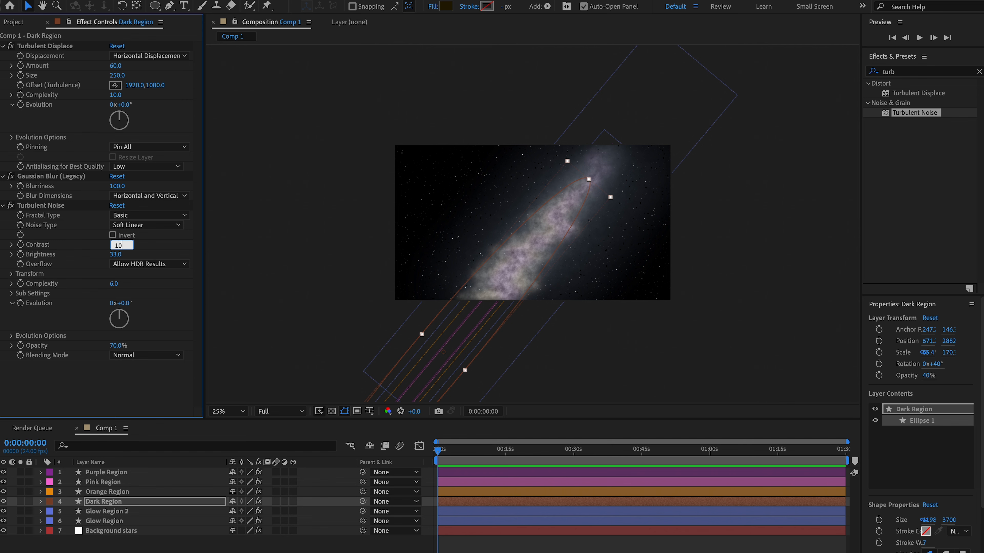
type("5")
key("Return")
left_click(120, 254)
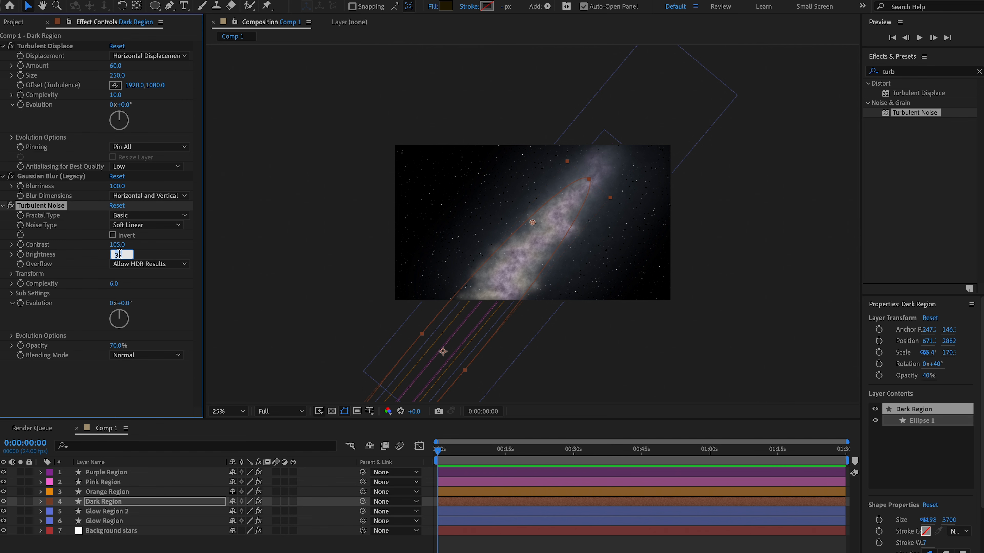
key("Return")
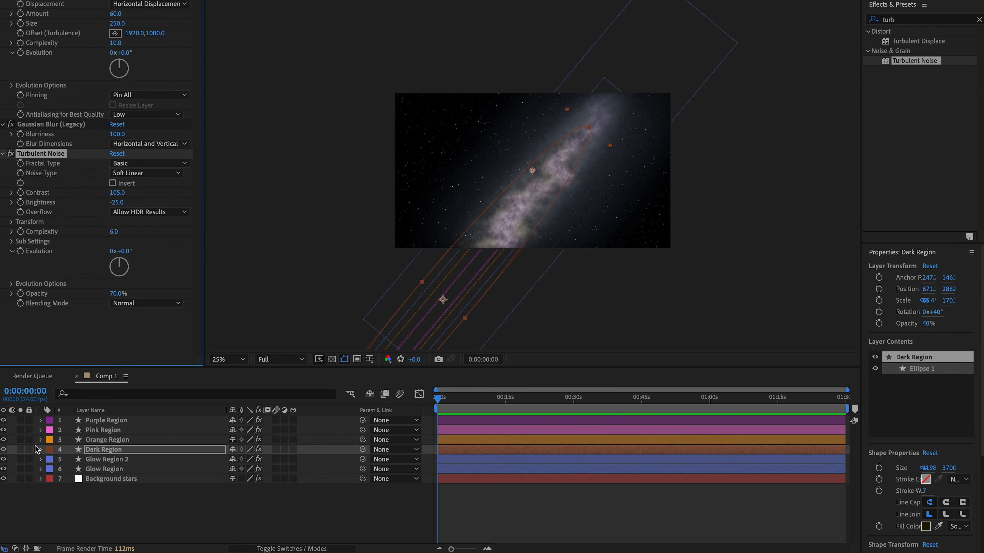
- Set the Dark Region layer's opacity to 50% and deselect the layer
left_click(41, 501)
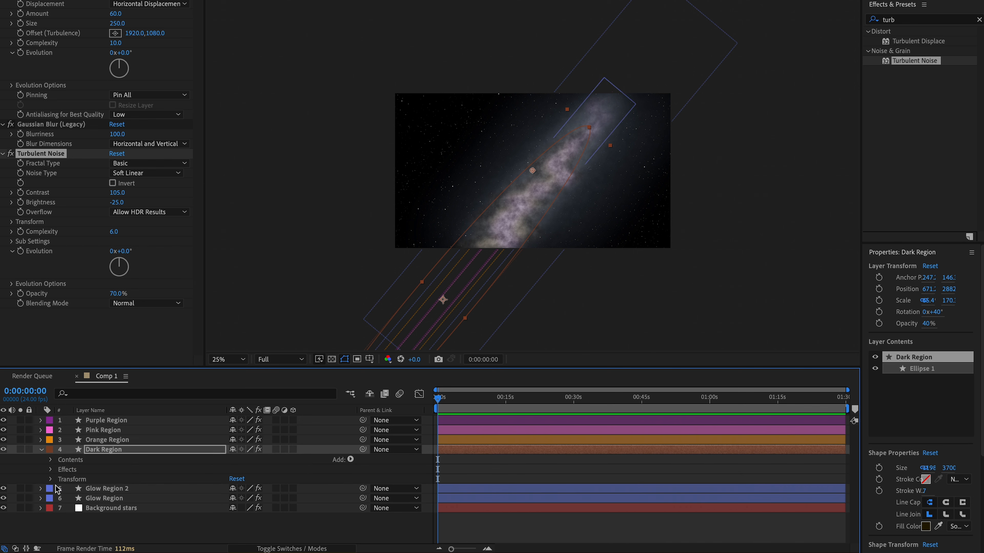
left_click(51, 480)
scroll(53, 482, "down", 1)
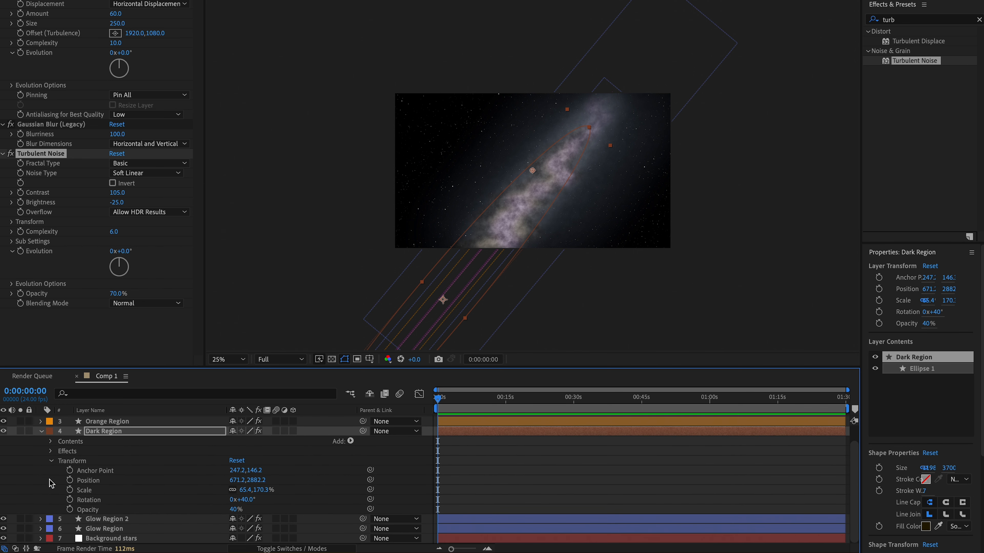
left_click(234, 511)
type("50")
key("Return")
left_click(635, 440)
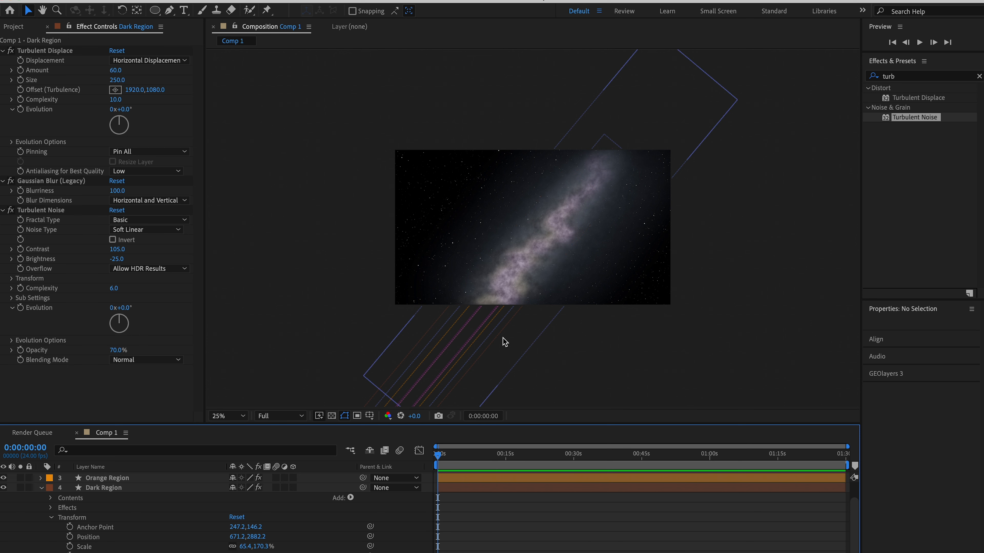
- Duplicate the Background stars layer and place the copy at the top of the layer stack
left_click(235, 417)
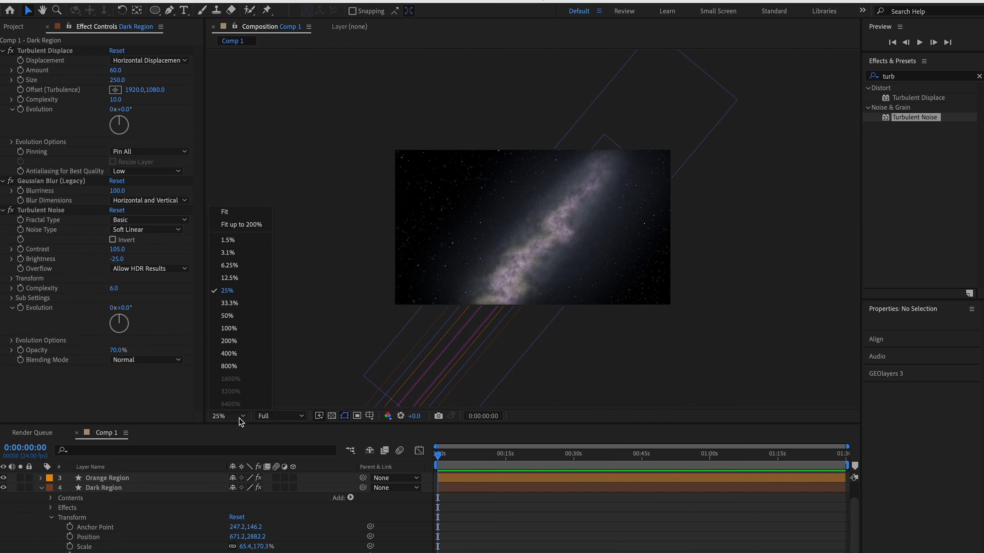
left_click(234, 225)
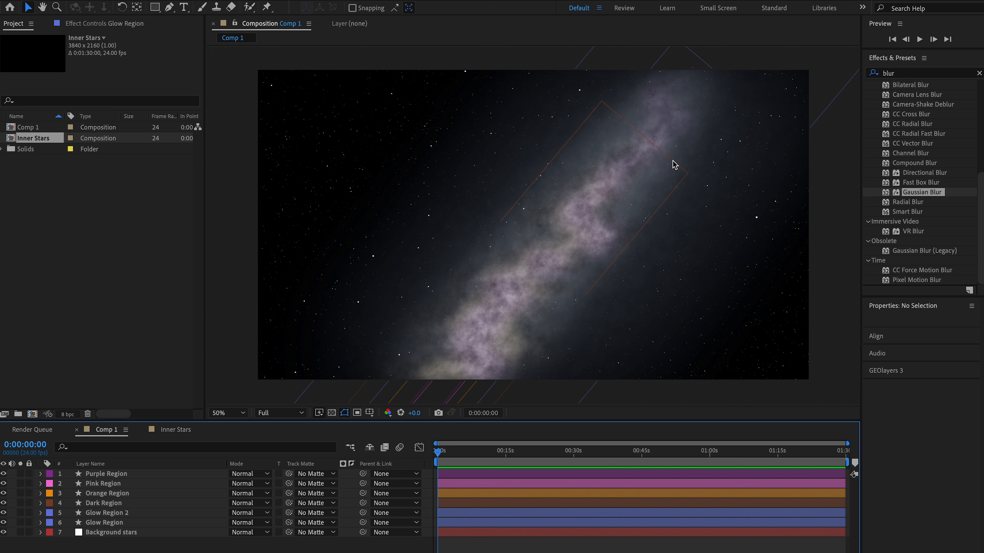
left_click(121, 537)
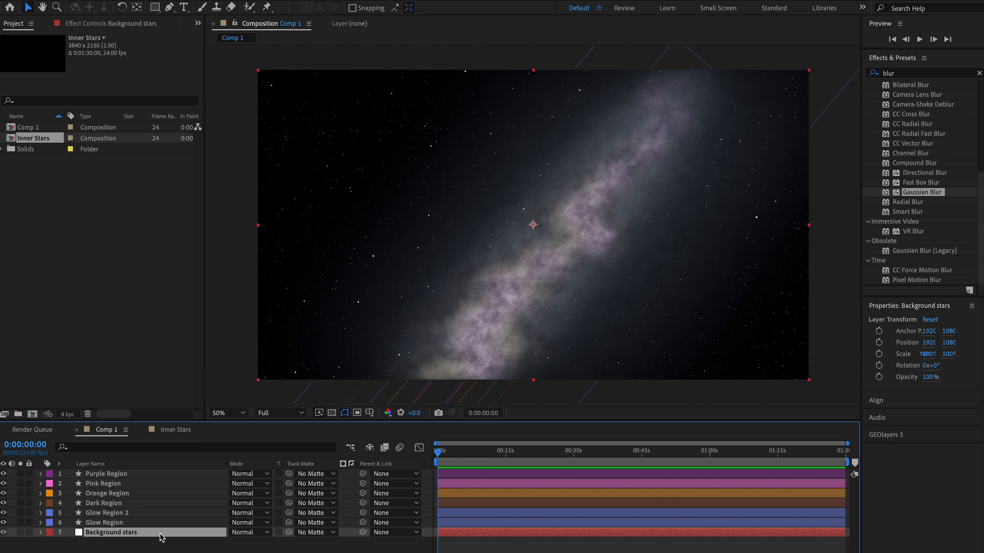
key("ctrl+d")
left_click_drag(153, 533, 151, 472)
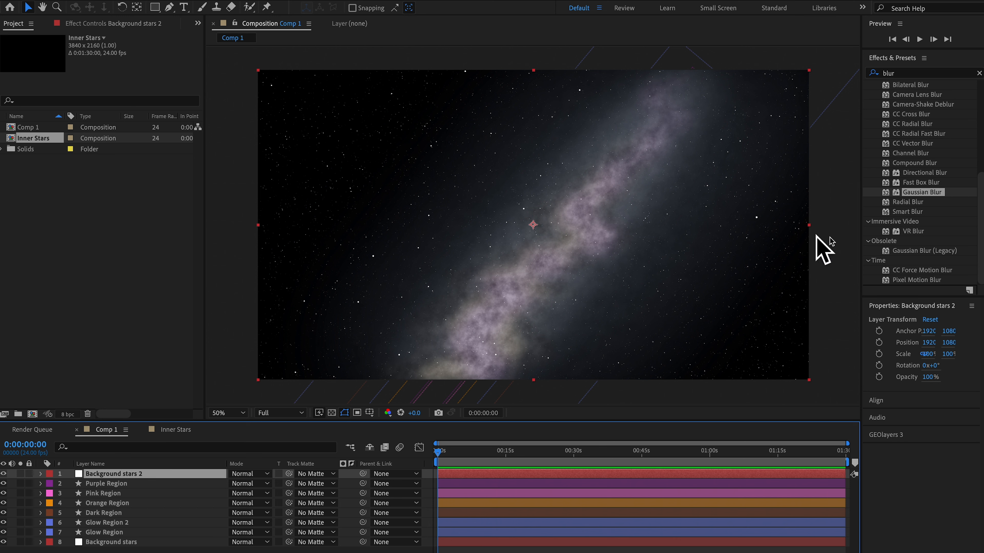
- Set the CC Ball Action scatter of Background stars 2 to 131 and duplicate that layer
left_click(111, 25)
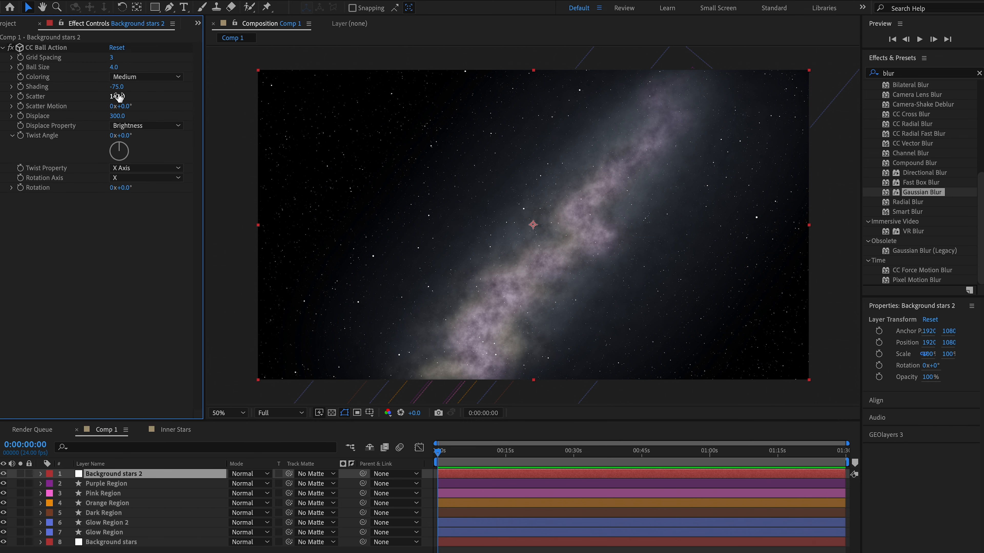
left_click_drag(118, 98, 112, 96)
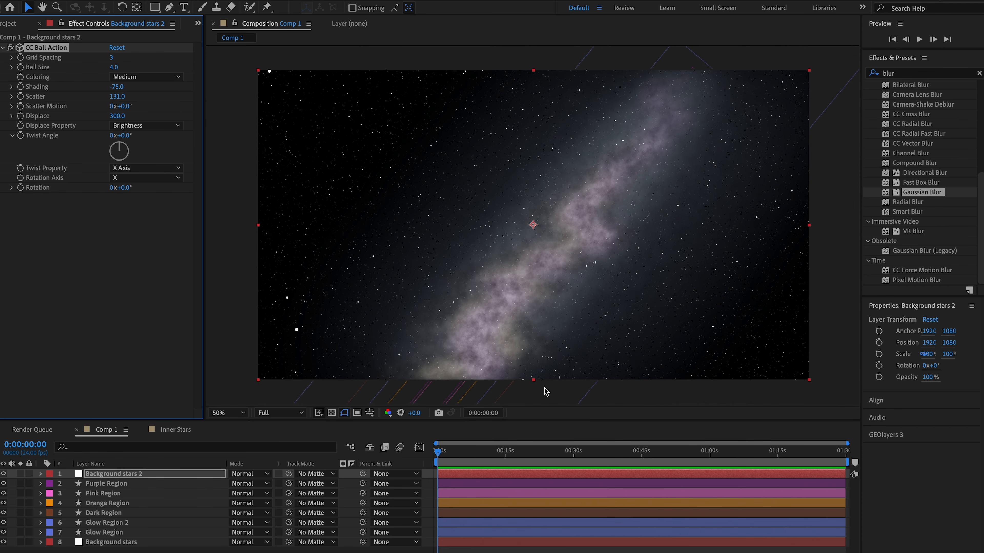
left_click(121, 476)
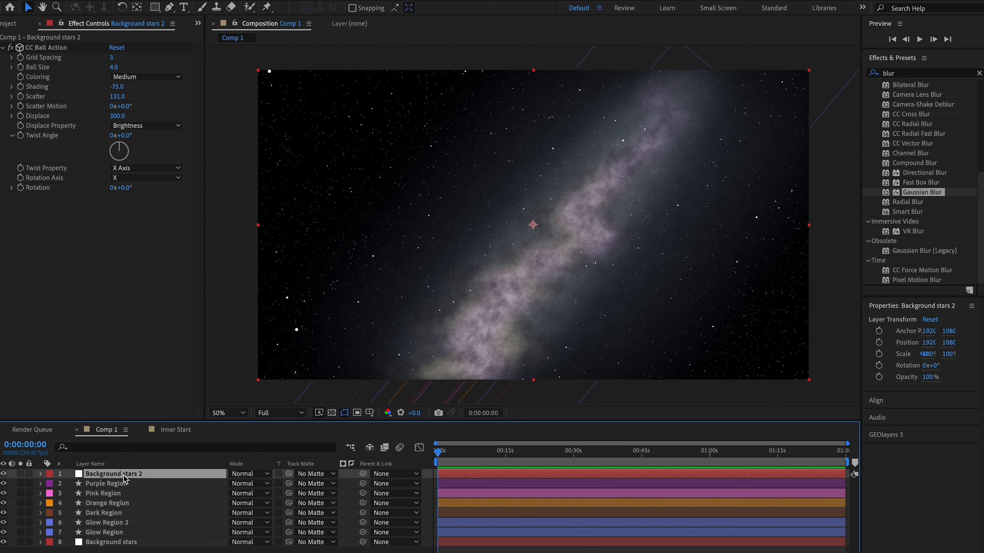
key("ctrl+d")
- Find the Gaussian Blur effect by searching for blur and apply it to Background stars 2
left_click(118, 485)
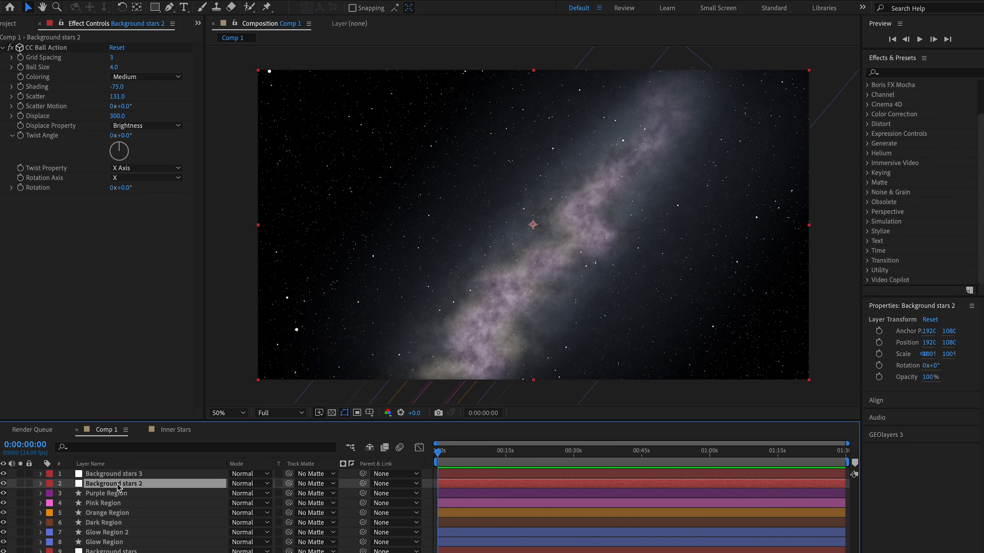
left_click(943, 71)
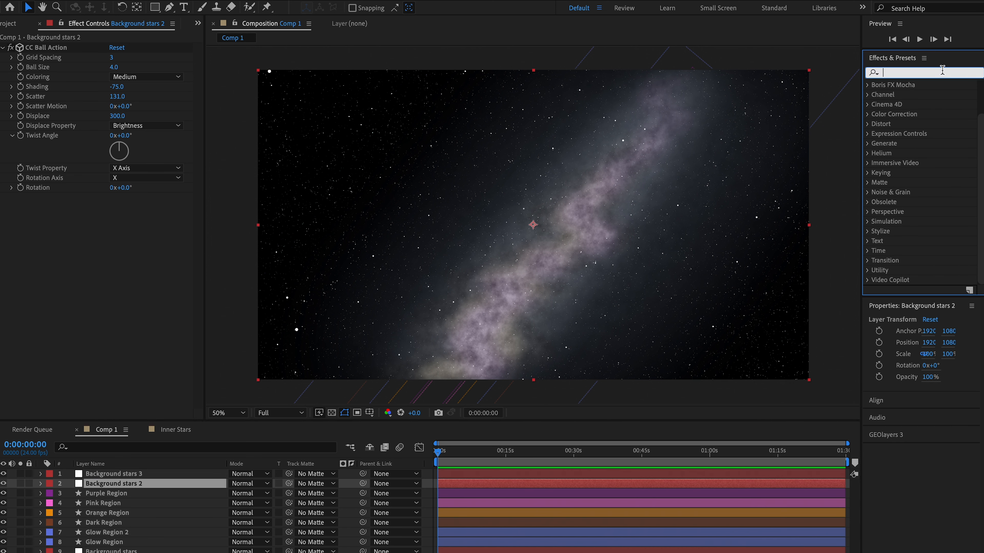
type("blur")
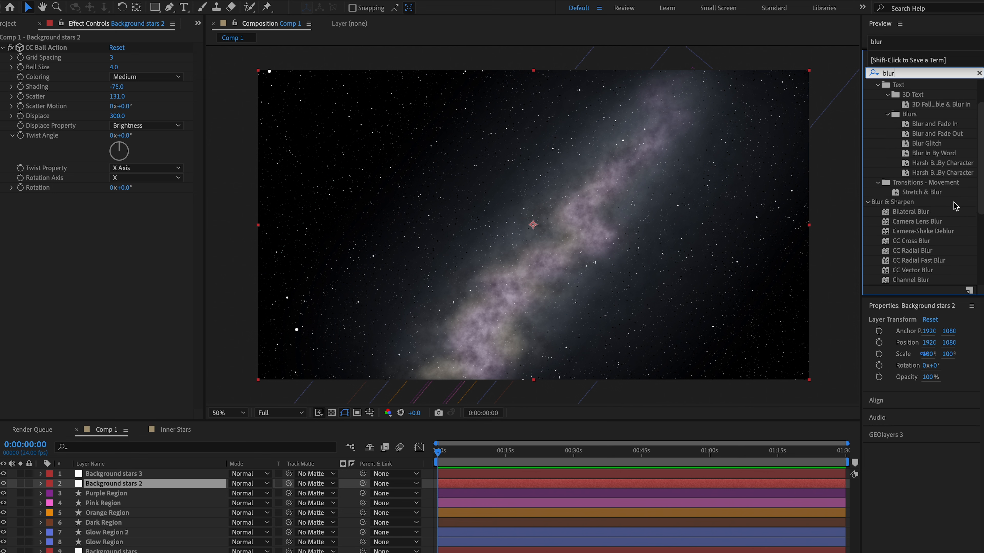
scroll(927, 233, "down", 3)
left_click(925, 261)
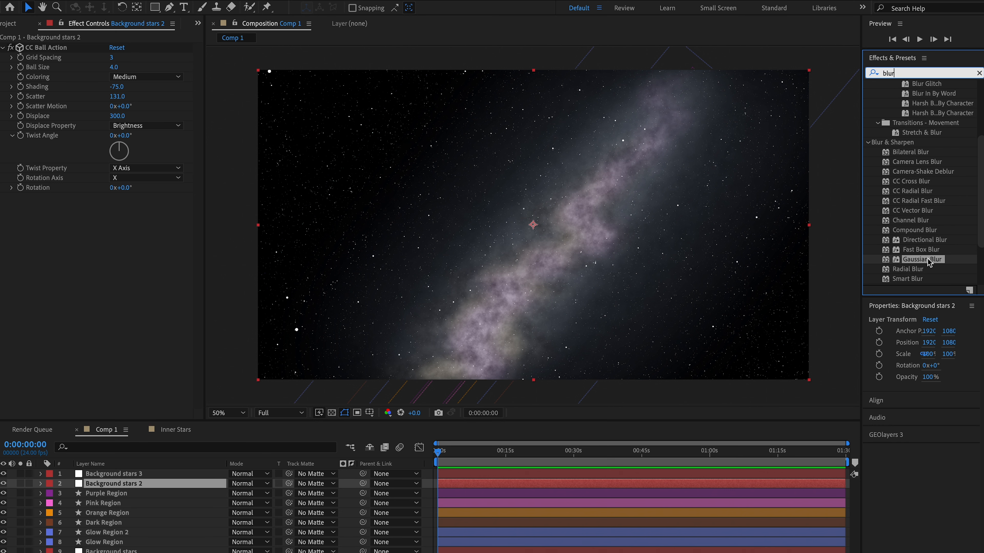
left_click_drag(928, 262, 124, 490)
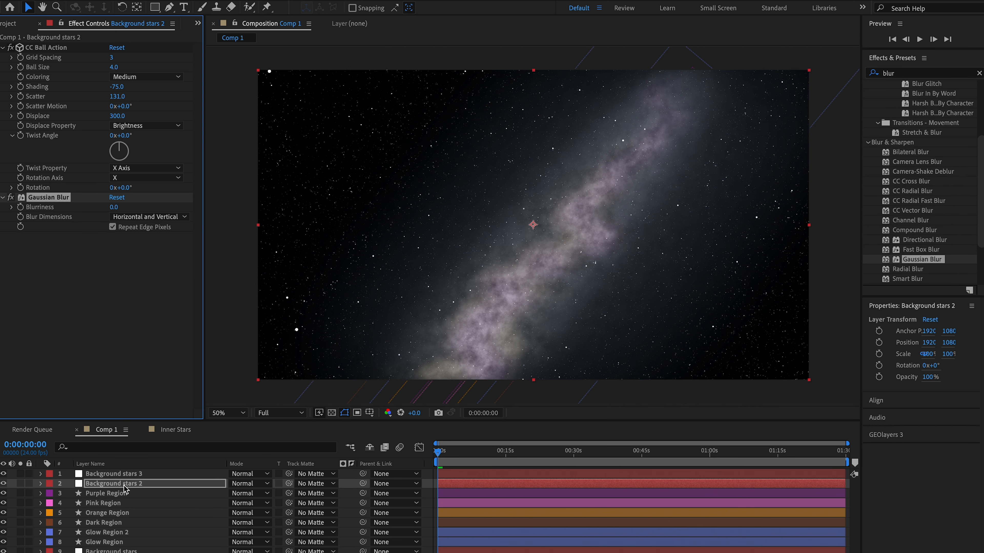
- Set the CC Ball Action ball size to 5 on Background stars 2 and to 3 on Background stars 3
left_click(114, 67)
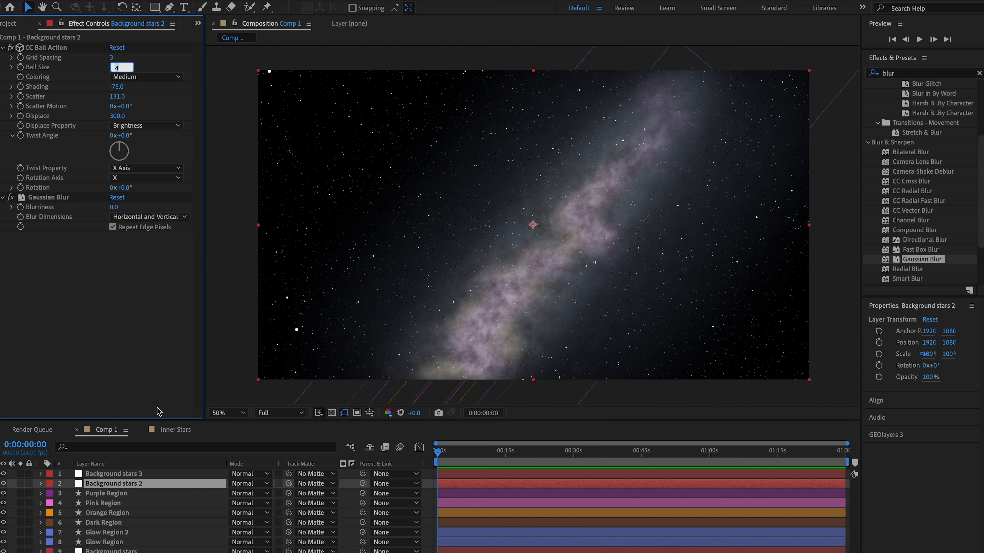
type("5")
key("Return")
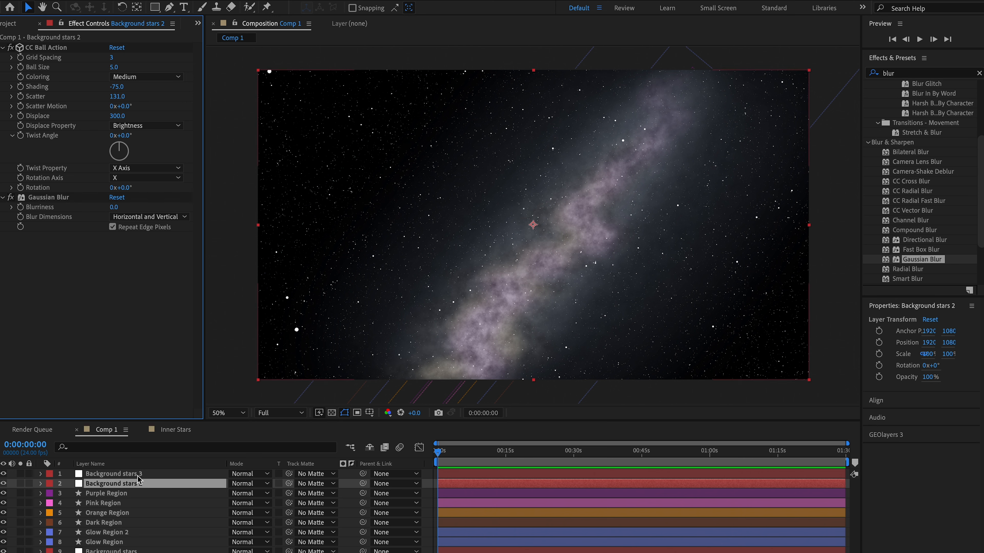
left_click(140, 473)
left_click(114, 67)
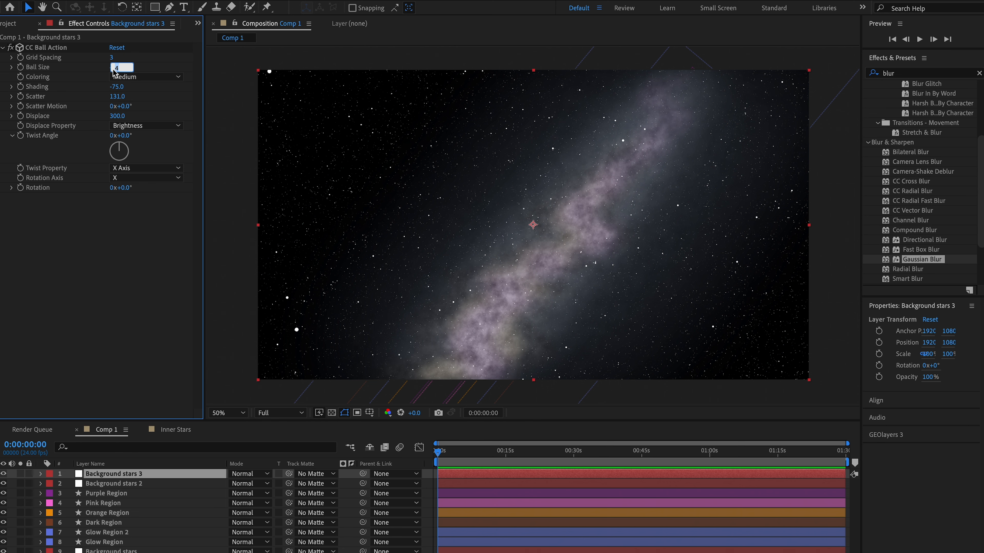
type("3")
key("Return")
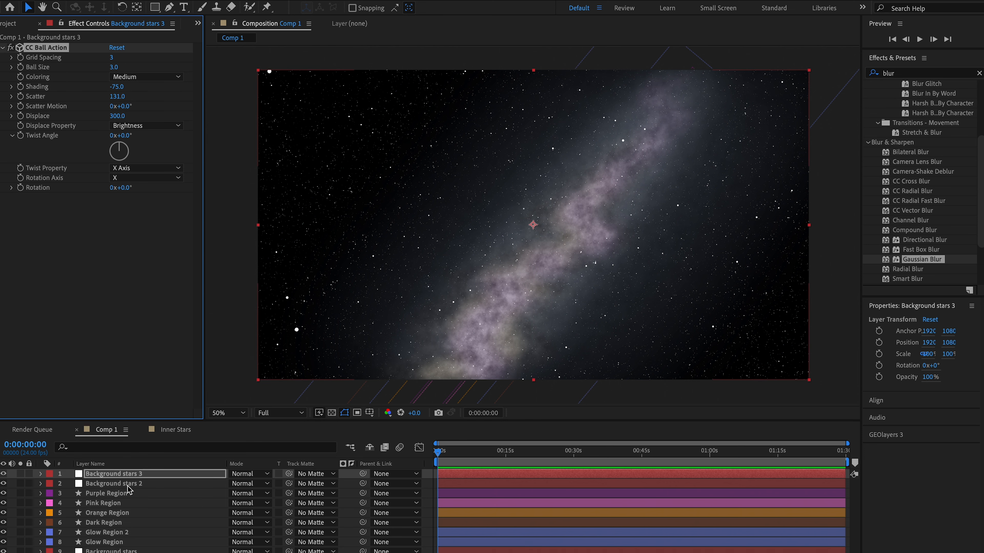
- Raise the Gaussian Blur blurriness of Background stars 2 to 17.6 so its stars glow softly
left_click(134, 484)
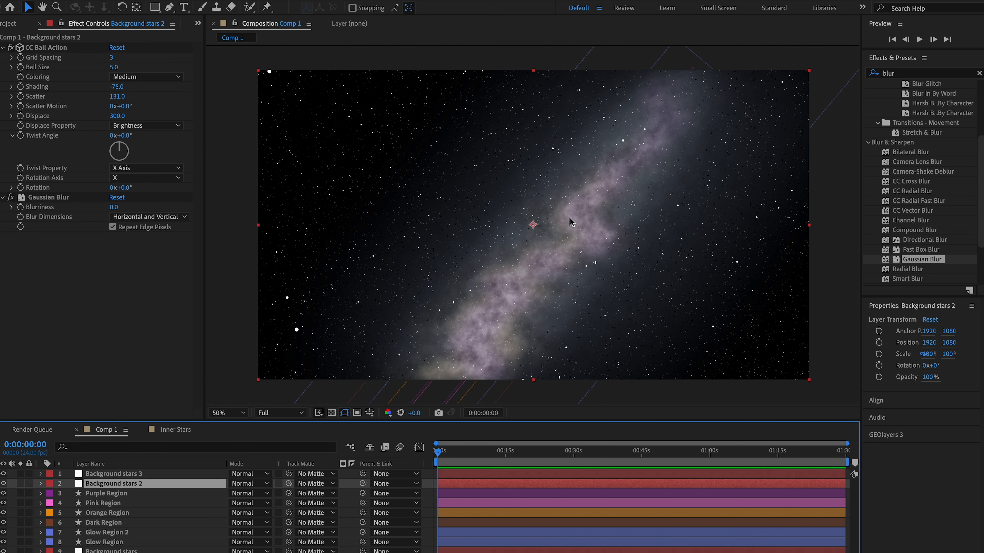
scroll(571, 221, "up", 2)
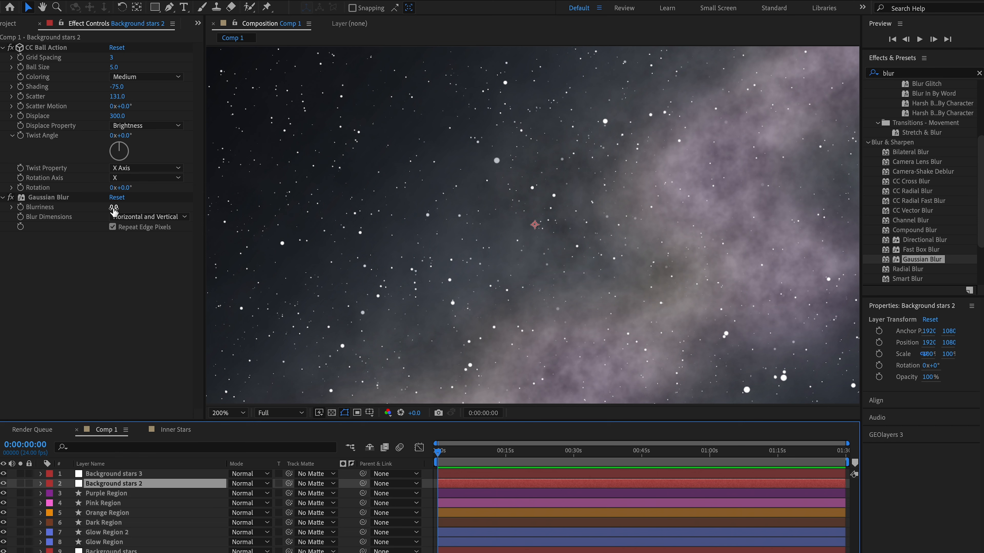
left_click_drag(113, 210, 211, 200)
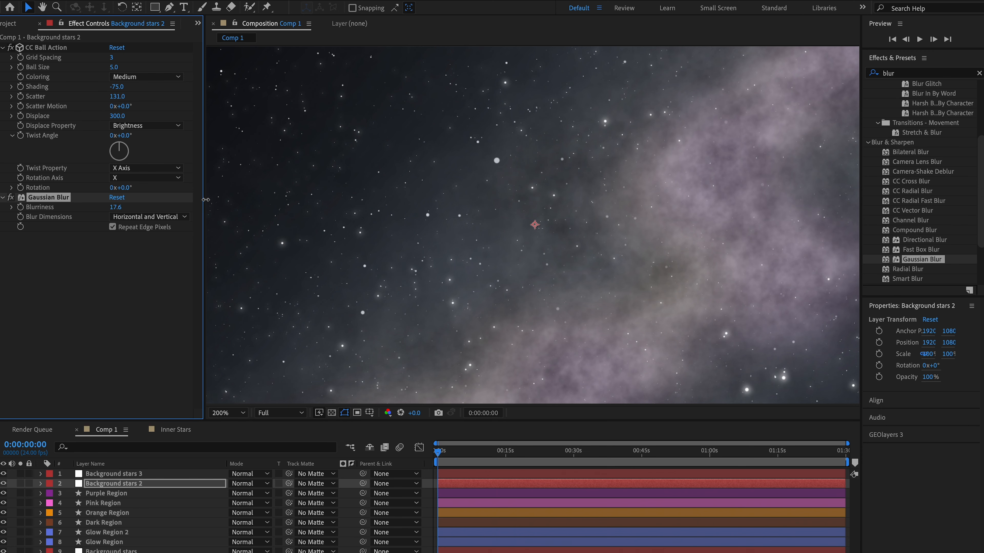
scroll(538, 156, "down", 2)
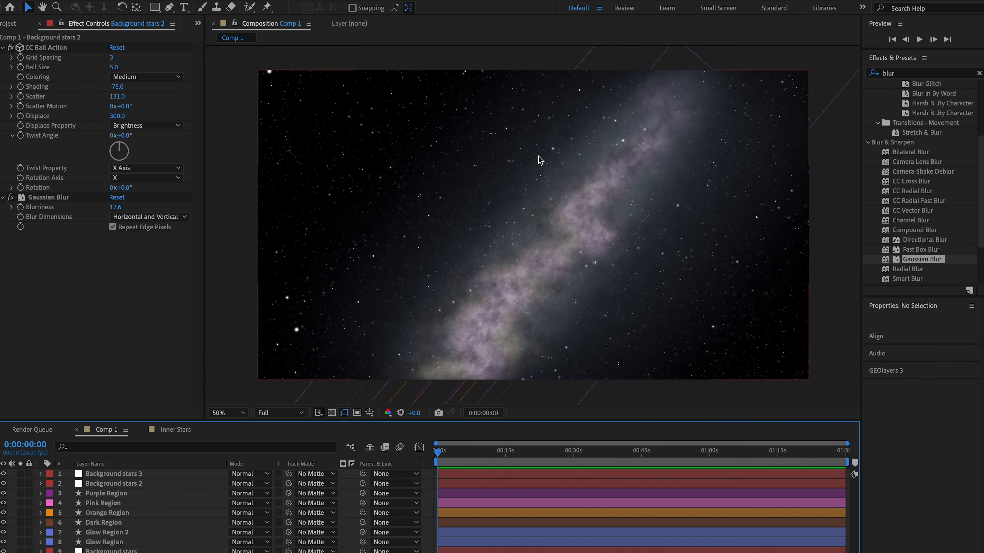
scroll(538, 157, "up", 2)
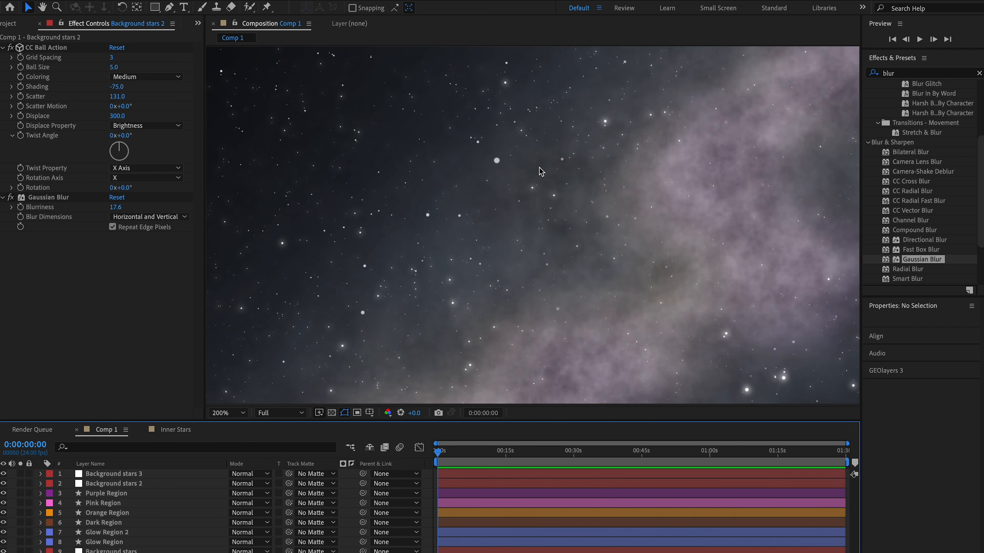
scroll(538, 171, "down", 1)
- Lower the opacity of Background stars 2 to 49% and collapse the layer's properties
left_click(123, 484)
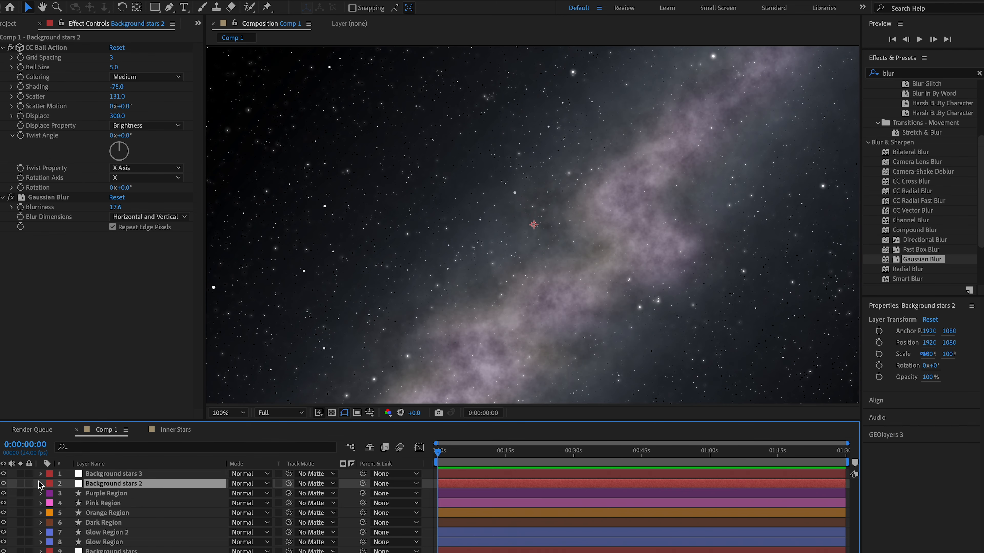
left_click(40, 430)
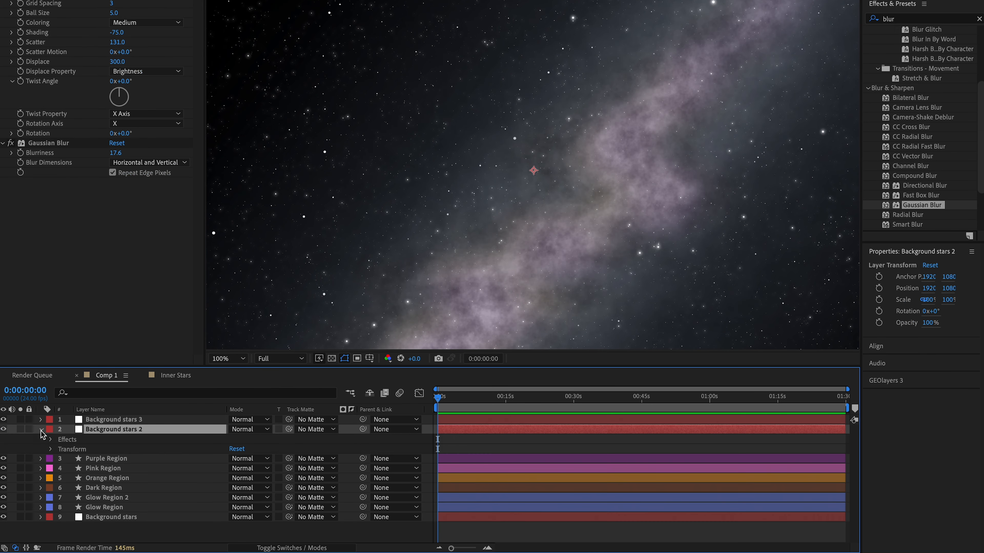
left_click(51, 449)
left_click_drag(234, 497, 185, 490)
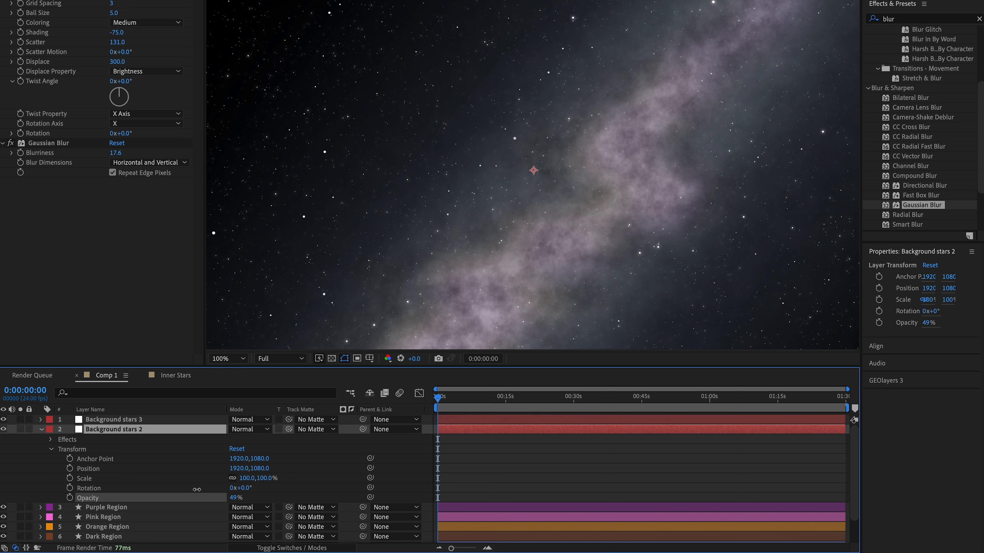
left_click_drag(197, 489, 198, 489)
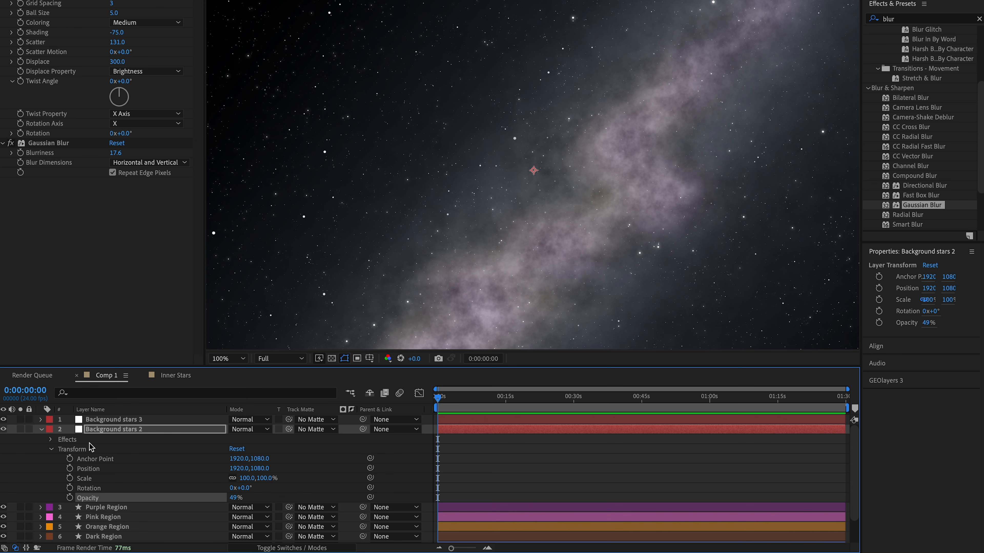
left_click(41, 429)
- Pre-compose Background stars 2 and Background stars 3 into a composition named Inner Stars and select its layer
left_click(156, 423, "shift")
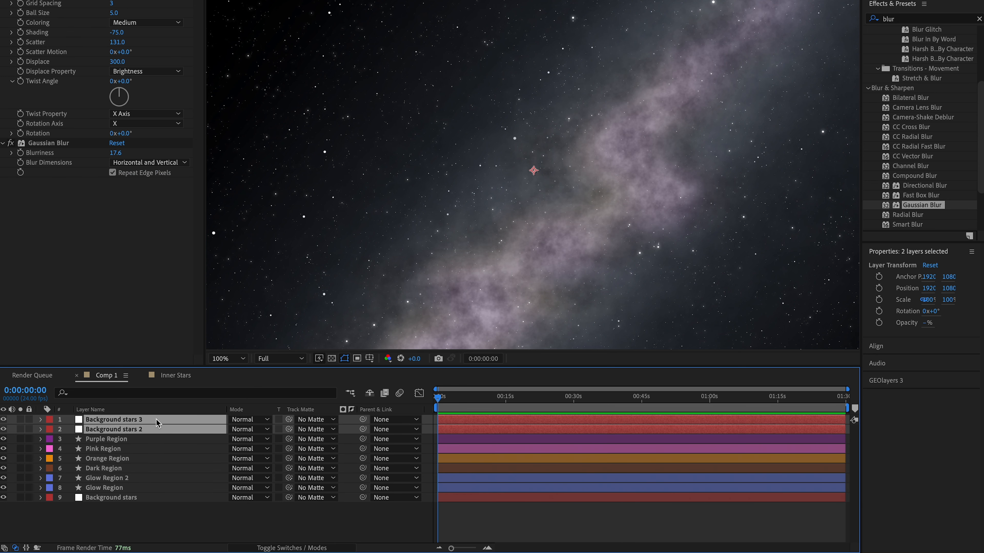
right_click(156, 426)
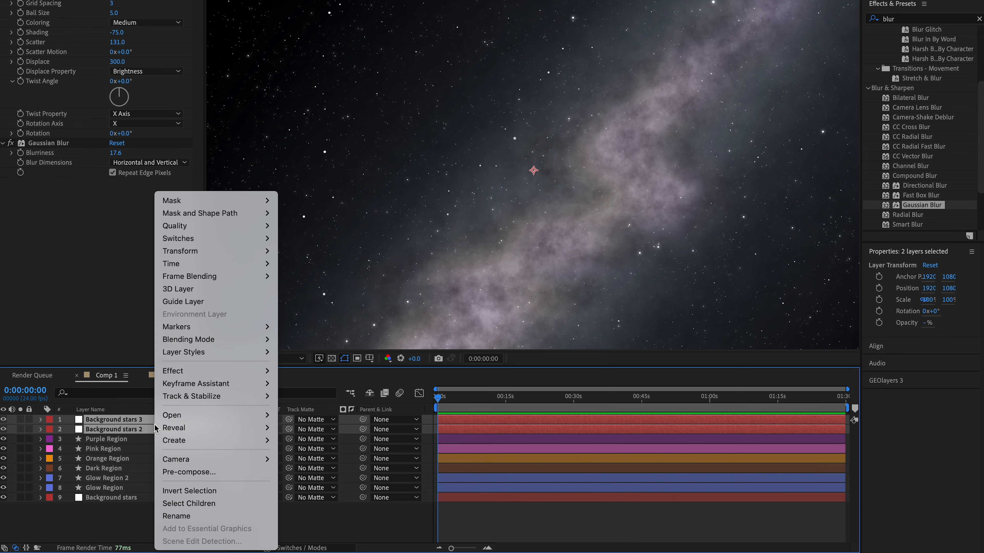
left_click(184, 473)
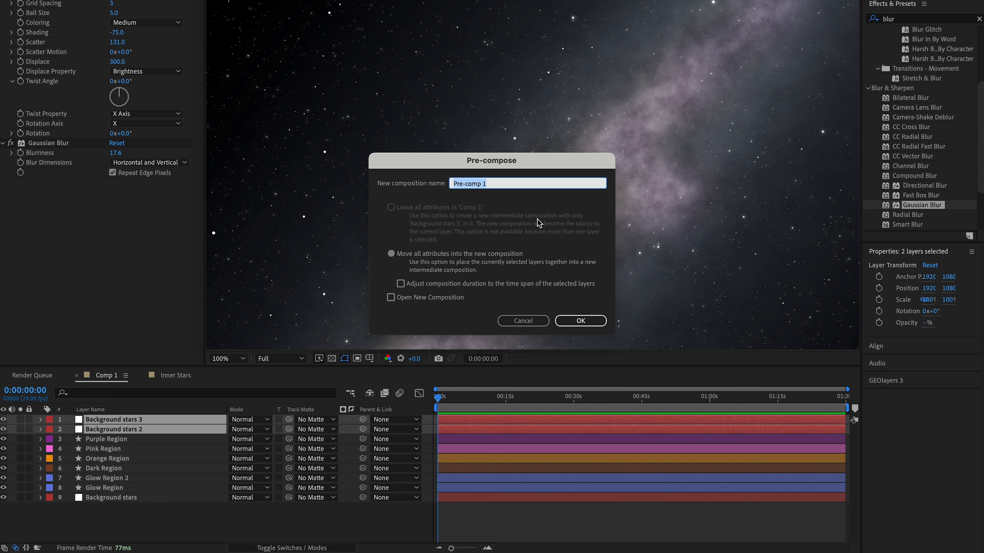
type("Inner Stars")
key("Return")
scroll(433, 220, "down", 2)
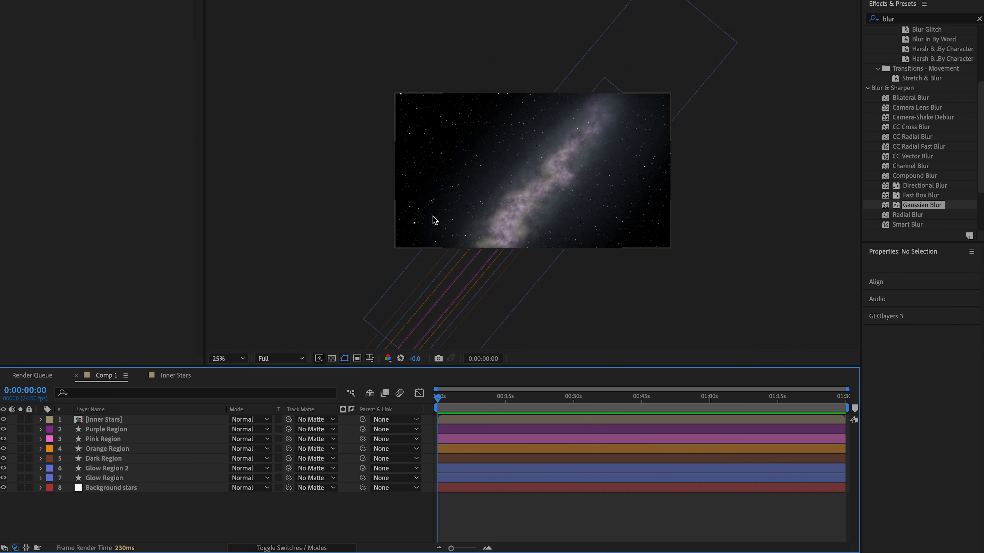
left_click(116, 420)
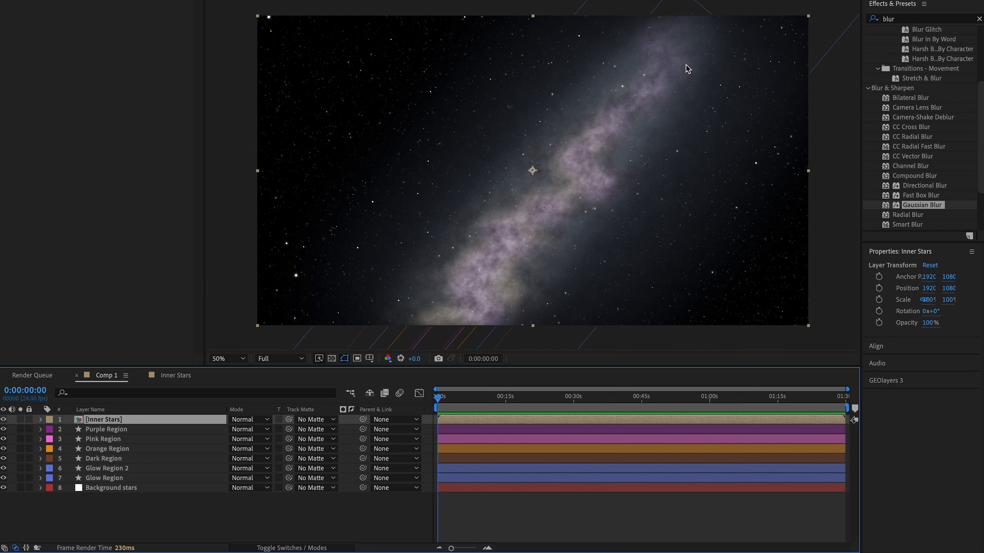
- Duplicate the Glow Region layer and move the copy directly beneath Inner Stars in the layer stack
left_click(158, 506)
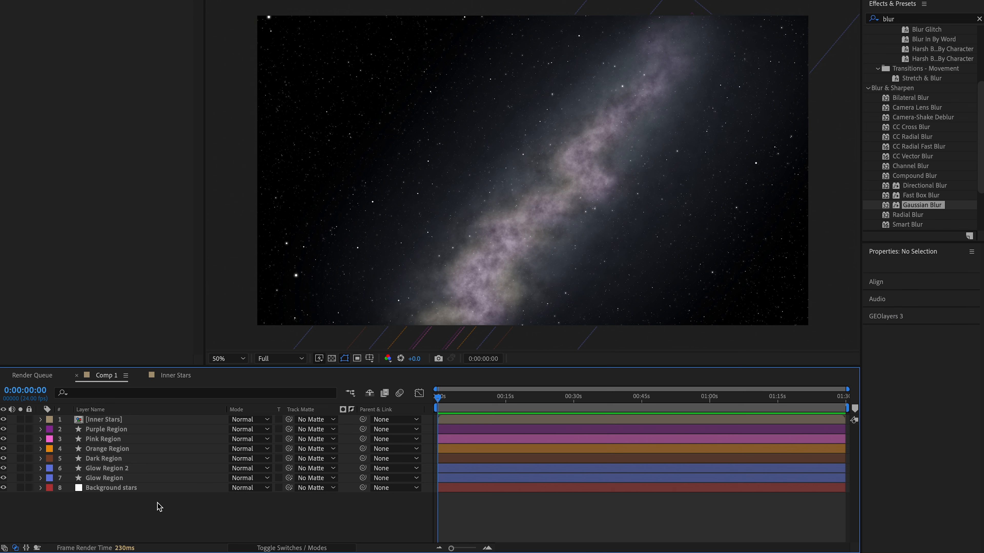
left_click(115, 479)
key("ctrl+d")
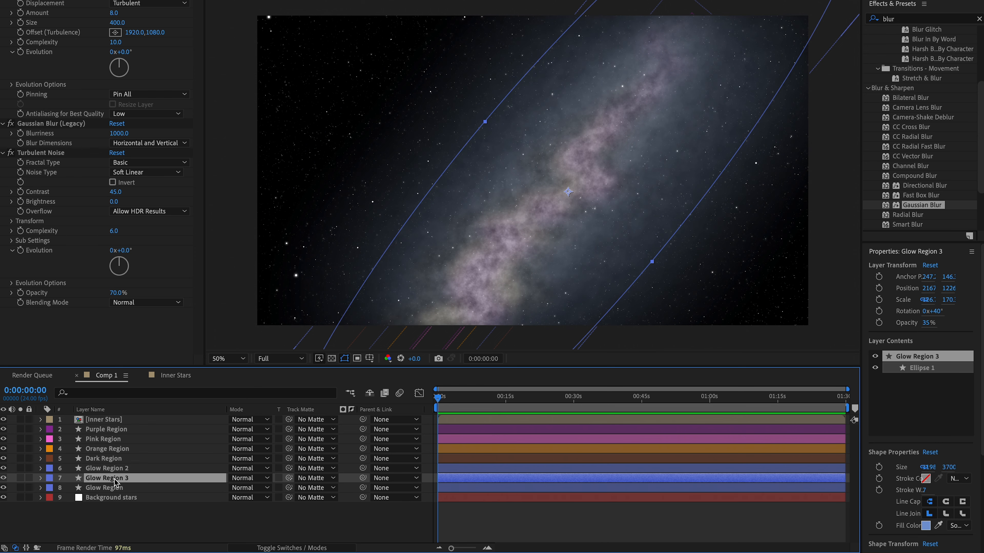
left_click_drag(116, 482, 122, 427)
- Set Glow Region 3 as the track matte of the Inner Stars layer
left_click(144, 421)
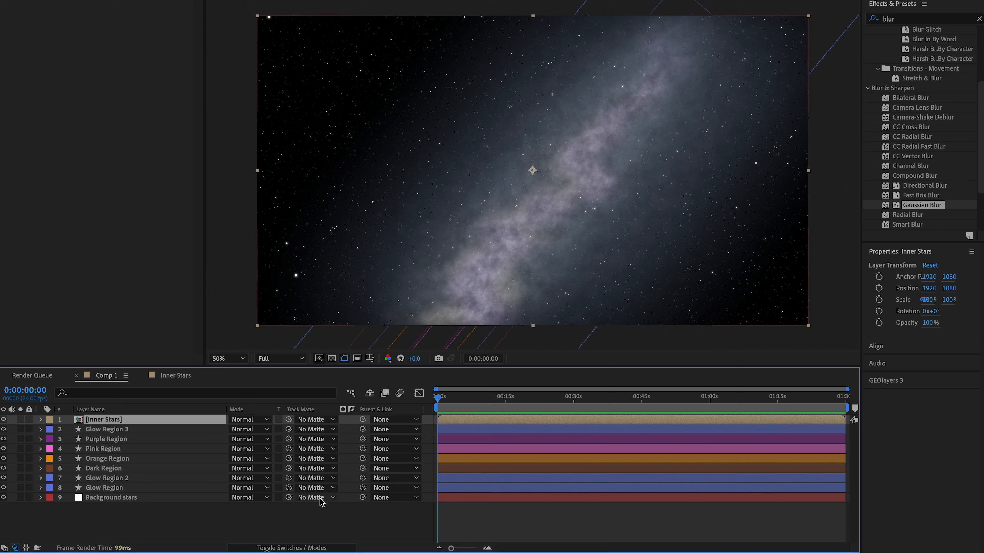
left_click(318, 548)
left_click(318, 548)
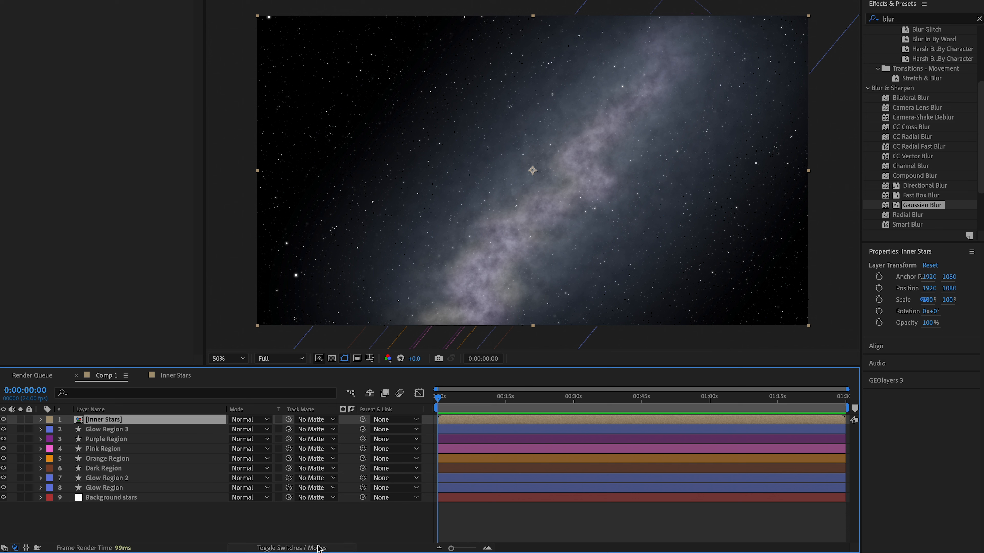
left_click(324, 423)
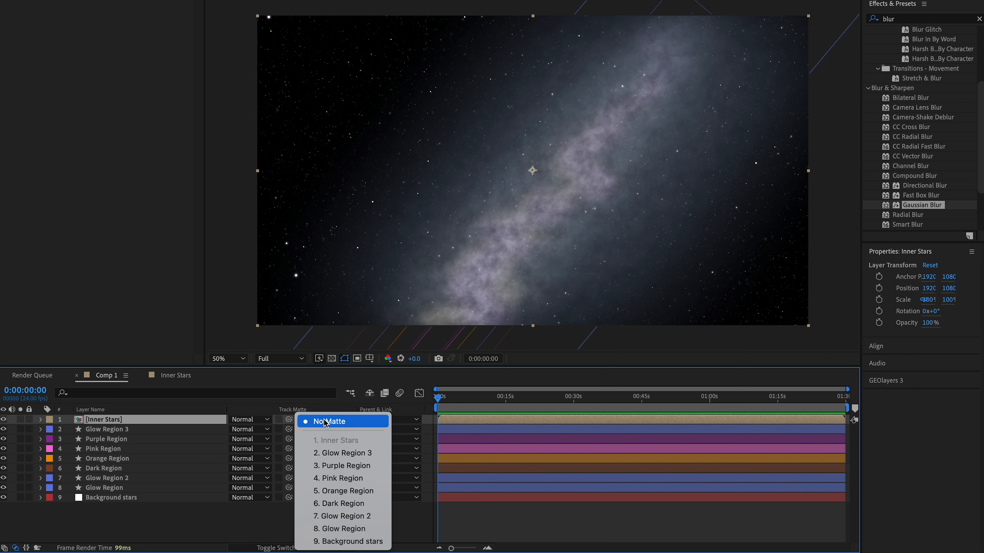
left_click(340, 454)
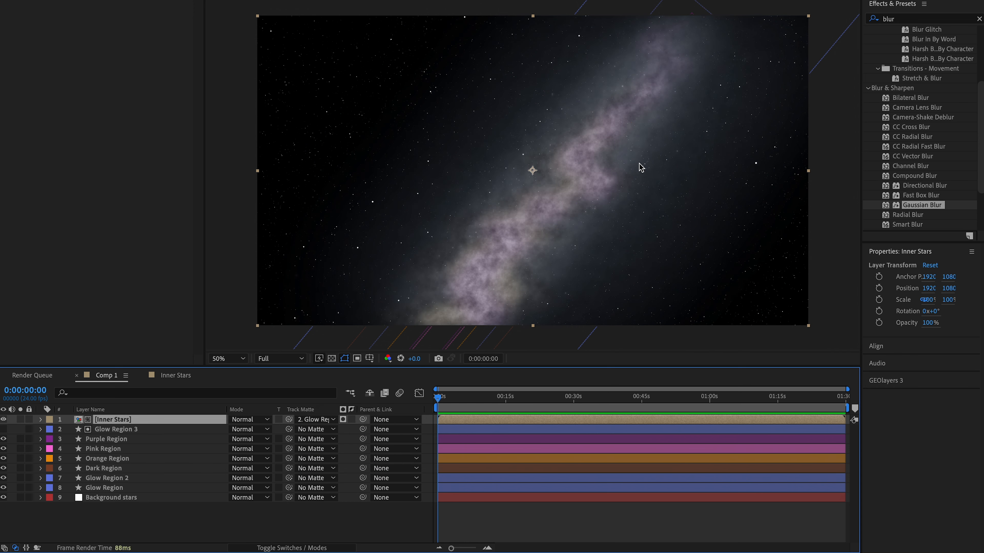
- Raise the layer opacity of the Glow Region 3 matte to 100% and collapse its properties
left_click(133, 431)
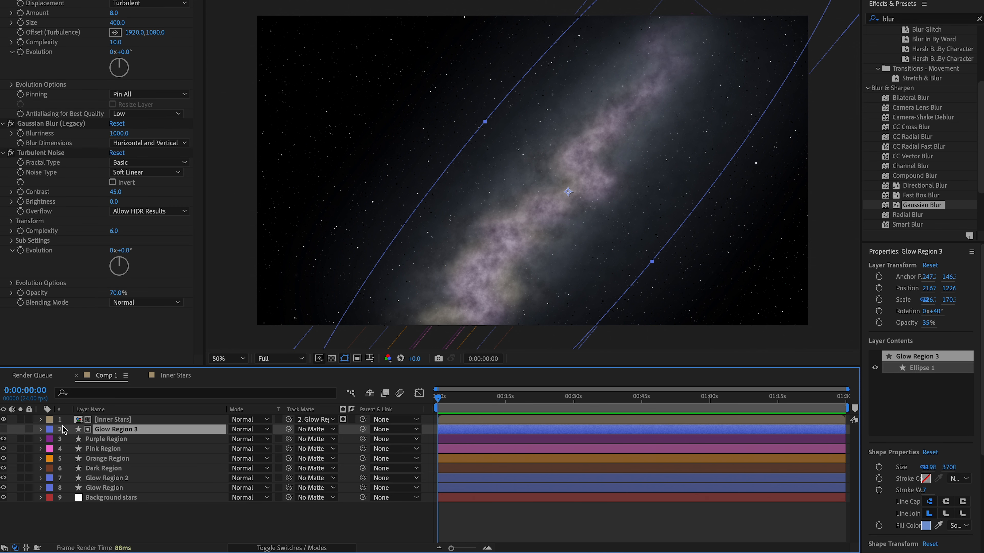
left_click(40, 430)
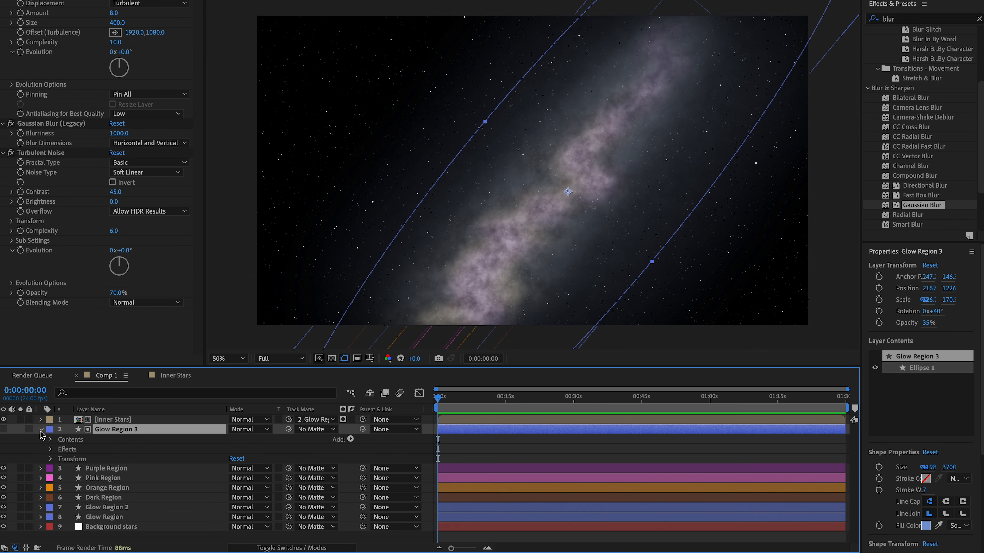
left_click(50, 460)
scroll(164, 481, "down", 3)
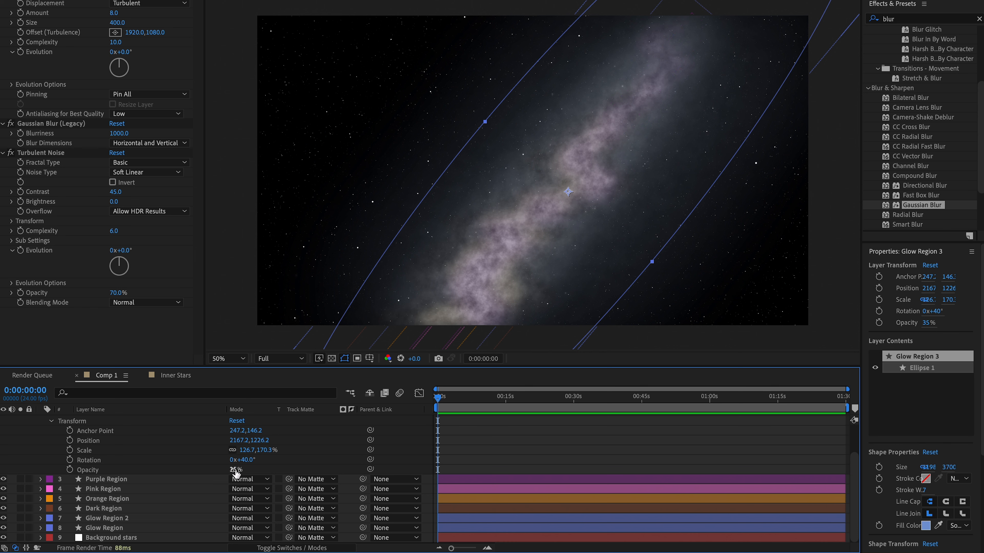
left_click_drag(236, 470, 714, 475)
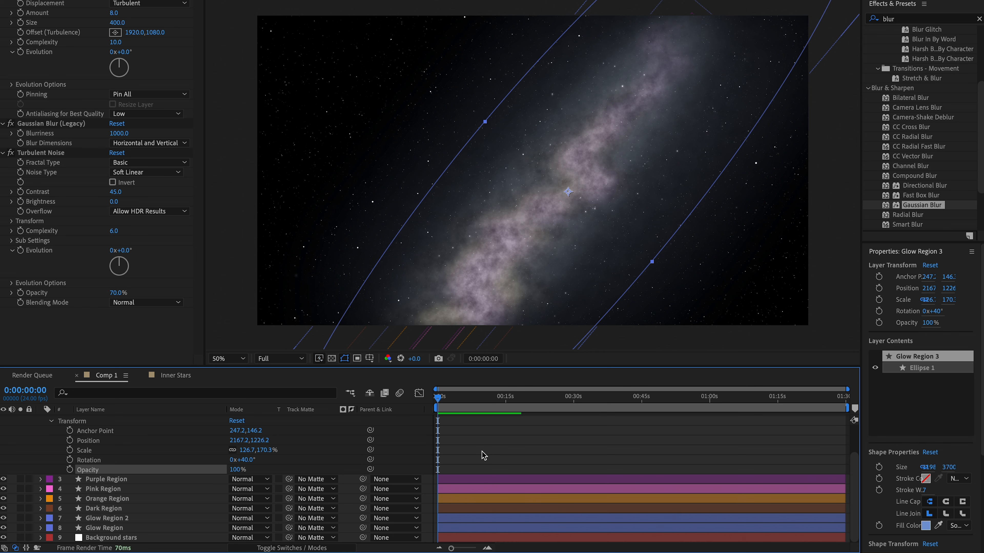
left_click(304, 467)
scroll(136, 445, "up", 3)
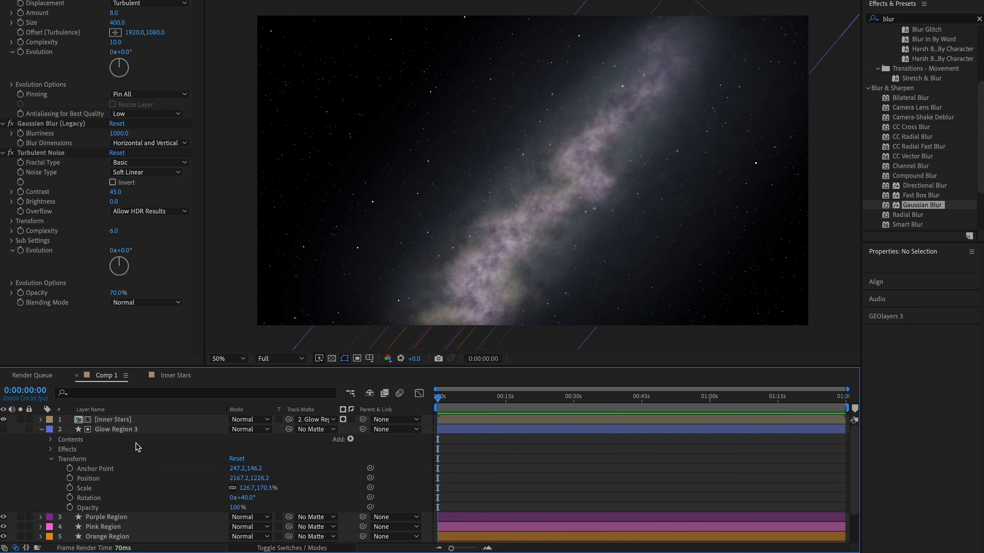
left_click(40, 429)
- Toggle the visibility of Inner Stars off and on to compare the scene with and without the matted stars
left_click(5, 419)
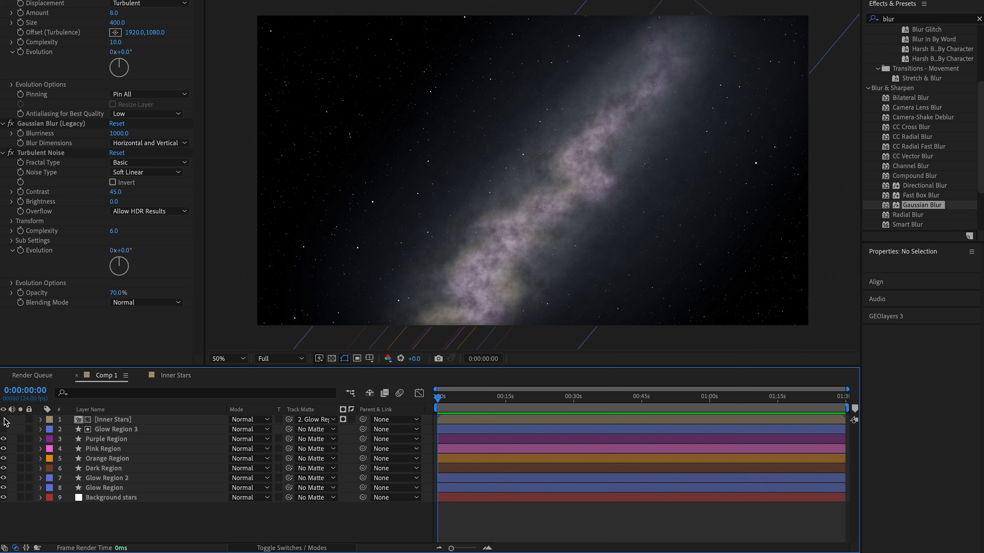
left_click(5, 419)
left_click(4, 419)
left_click(5, 419)
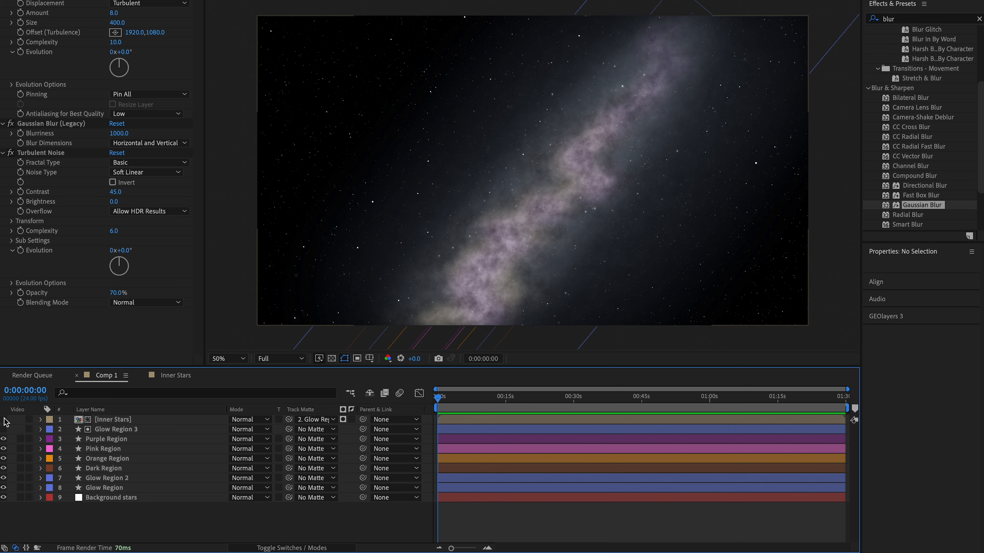
- Rename the Glow Region 3 matte layer as Stars Matte
left_click(113, 422)
right_click(112, 426)
left_click(161, 521)
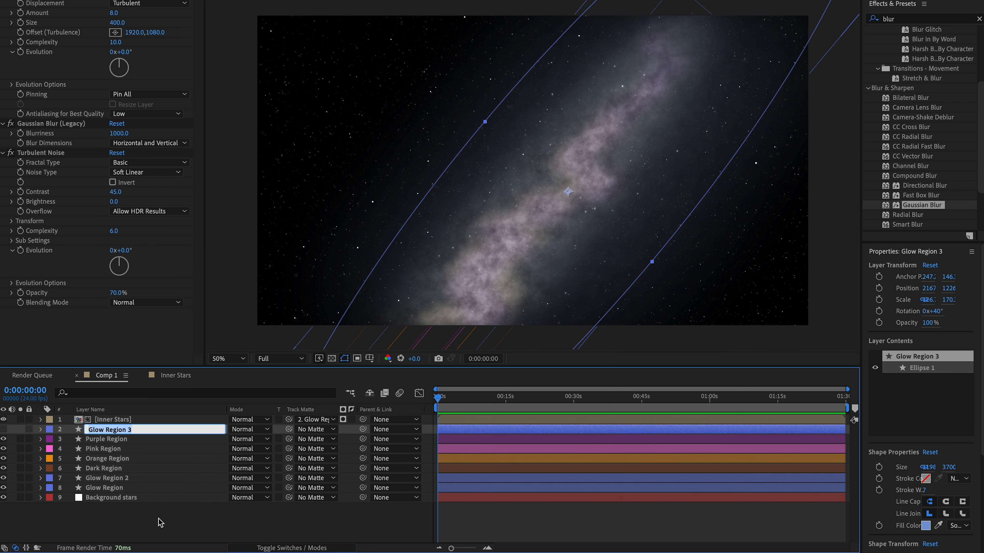
type("St")
left_click(166, 534)
- Find the Noise HLS effect and apply it to the Purple Region layer
scroll(607, 193, "up", 2)
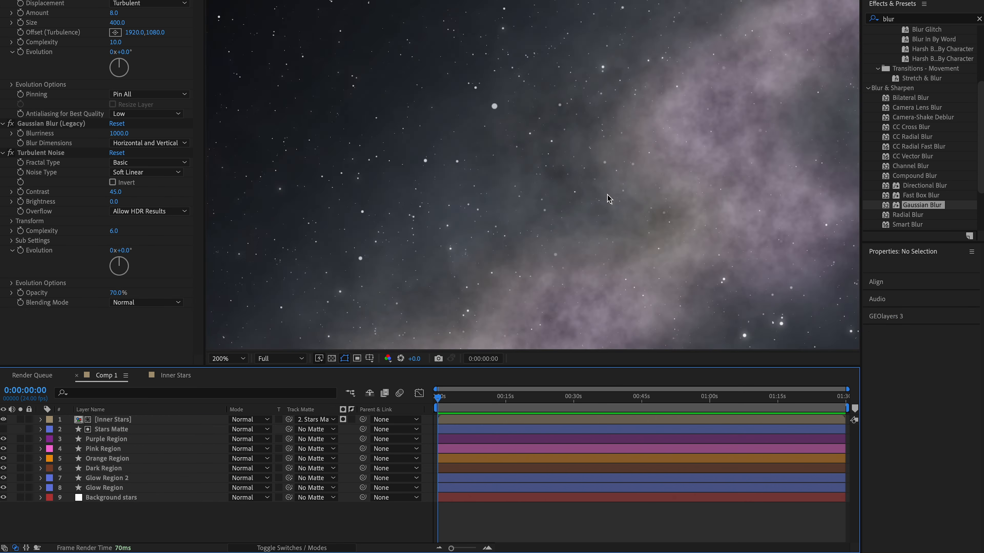
scroll(607, 193, "down", 1)
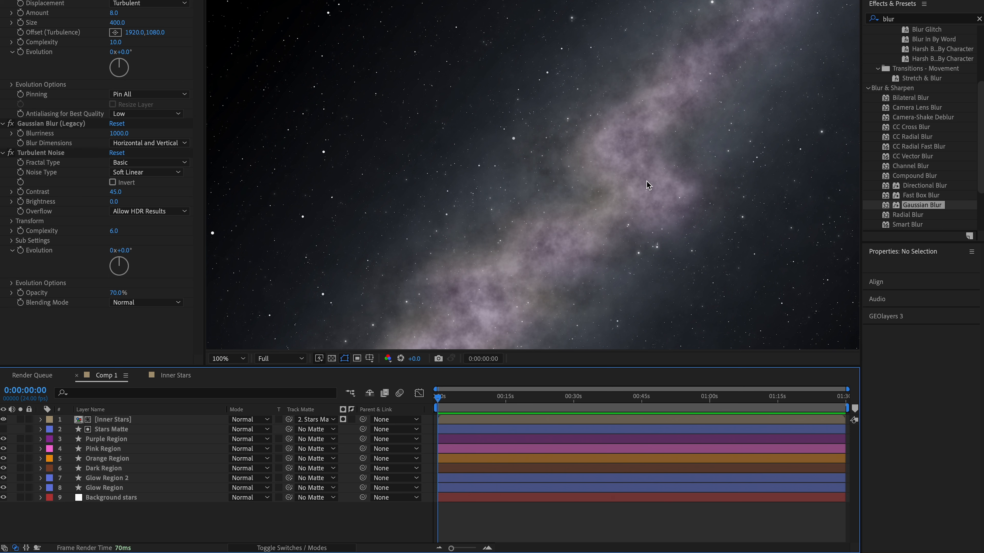
scroll(704, 142, "down", 1)
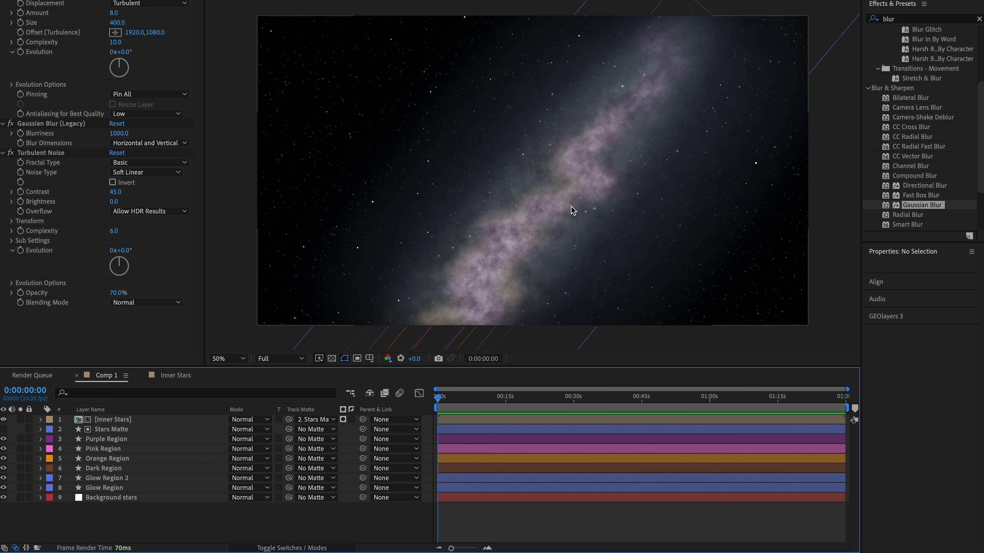
left_click(117, 440)
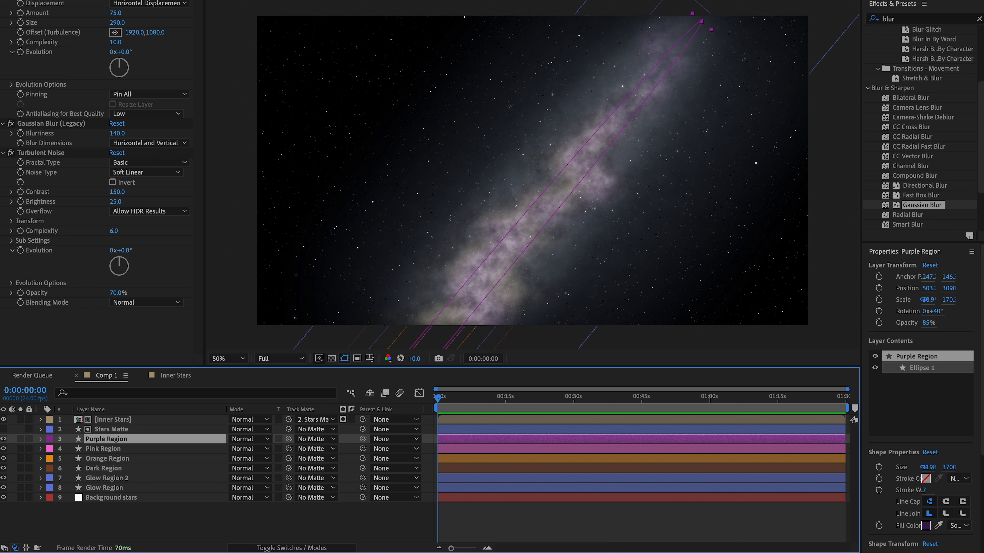
left_click(978, 19)
left_click(923, 18)
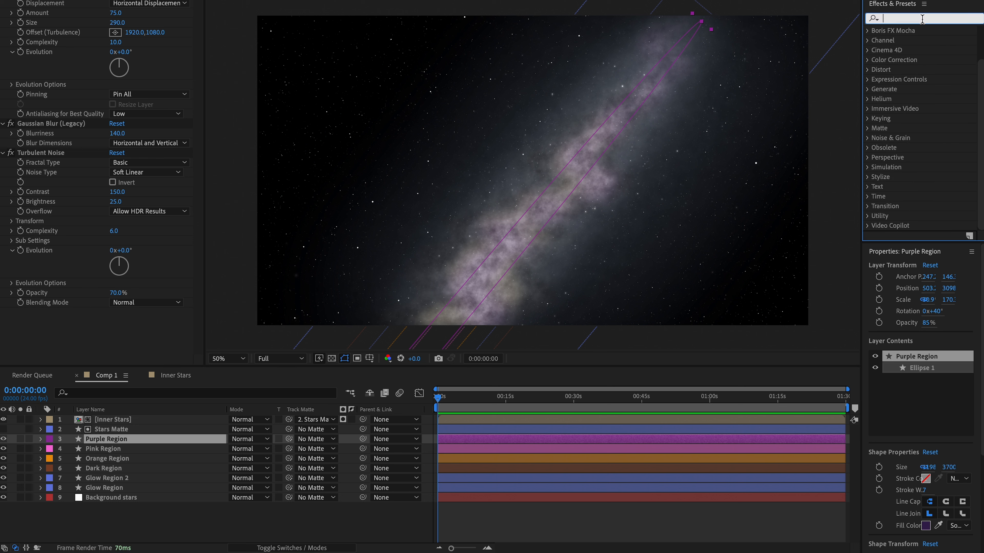
type("noise")
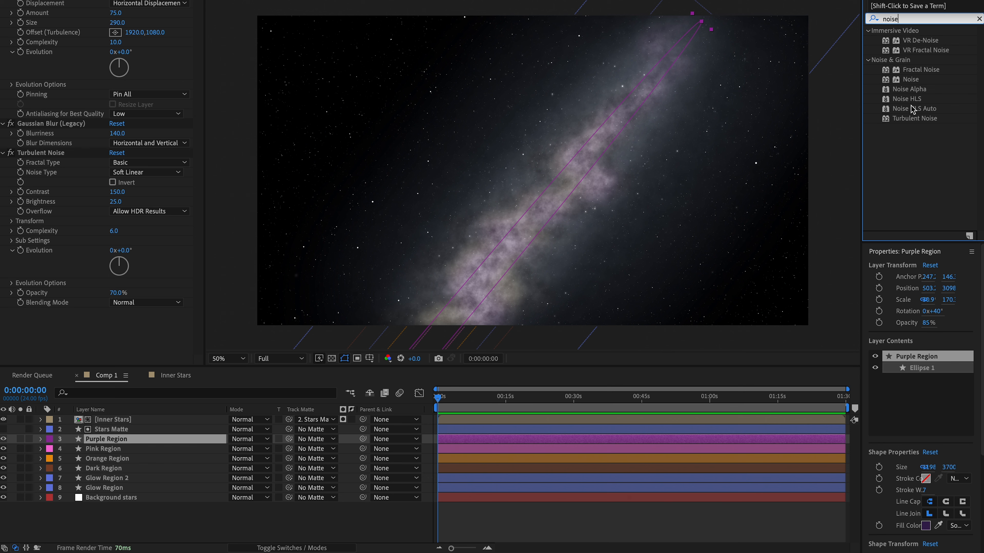
left_click_drag(906, 99, 131, 444)
- Set the lightness of the Noise HLS effect on Purple Region to 15% for a grainy texture
scroll(571, 182, "up", 4)
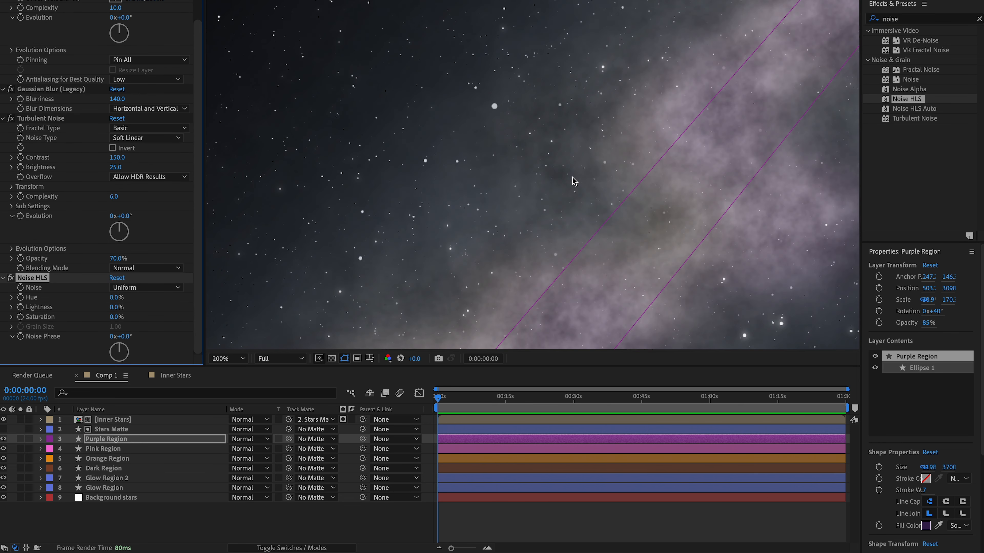
left_click_drag(598, 220, 513, 99)
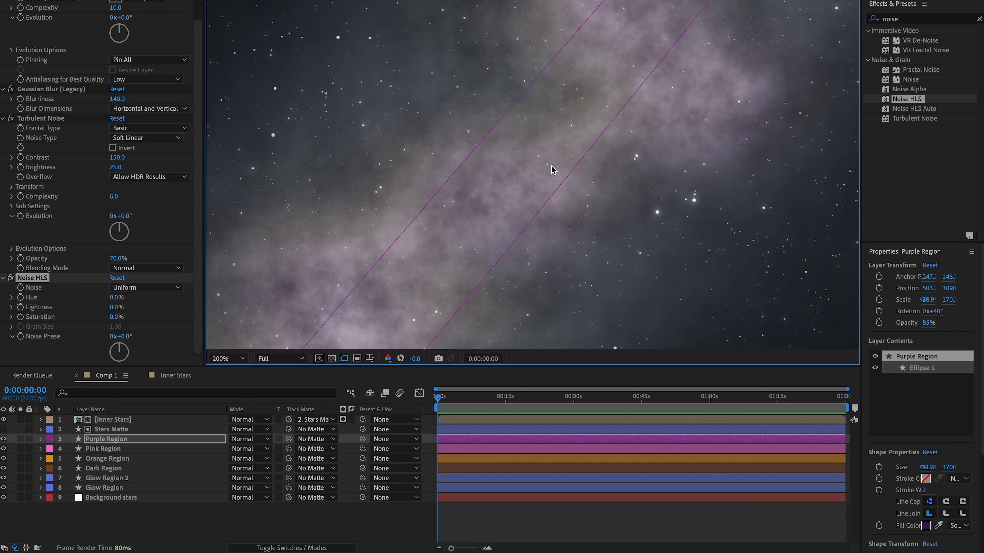
left_click(50, 299)
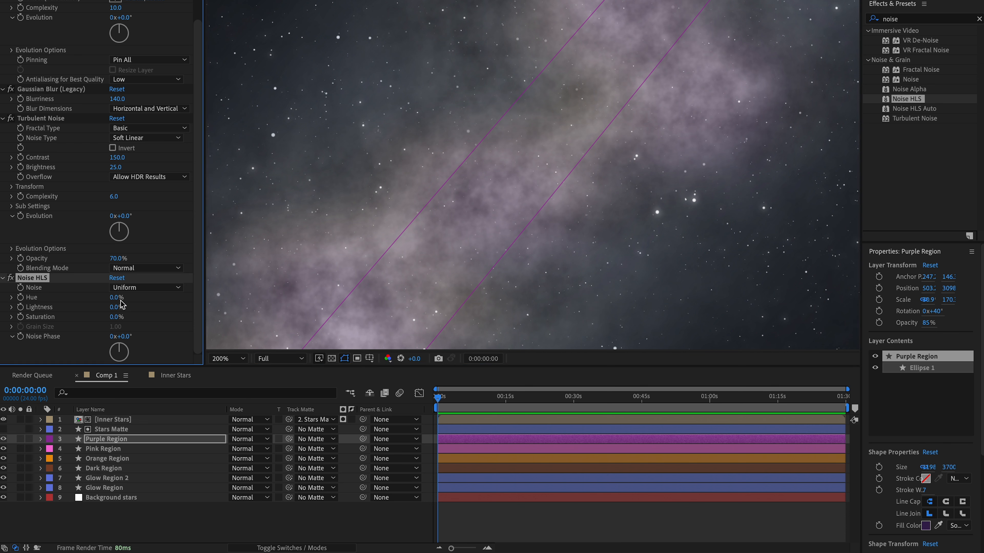
left_click_drag(116, 310, 118, 308)
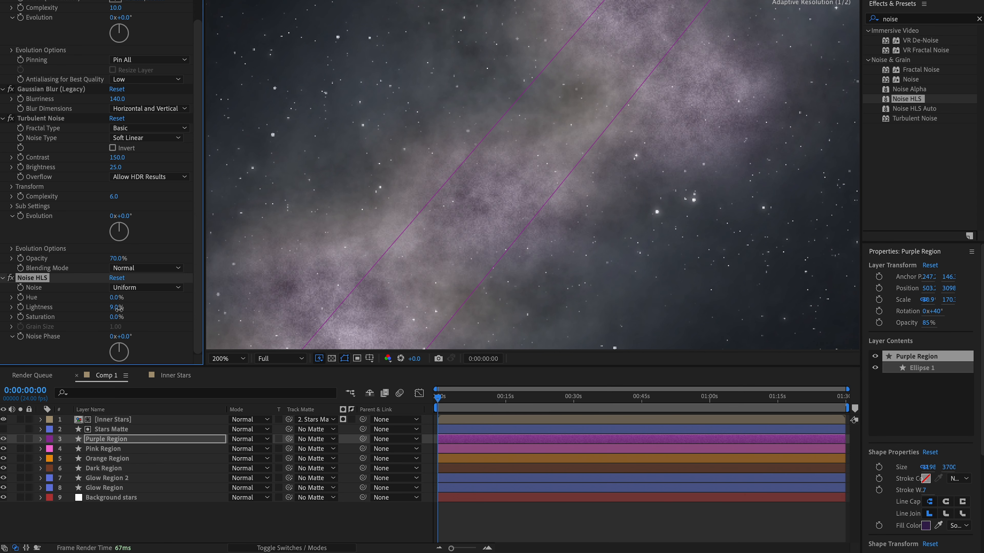
left_click_drag(119, 308, 131, 321)
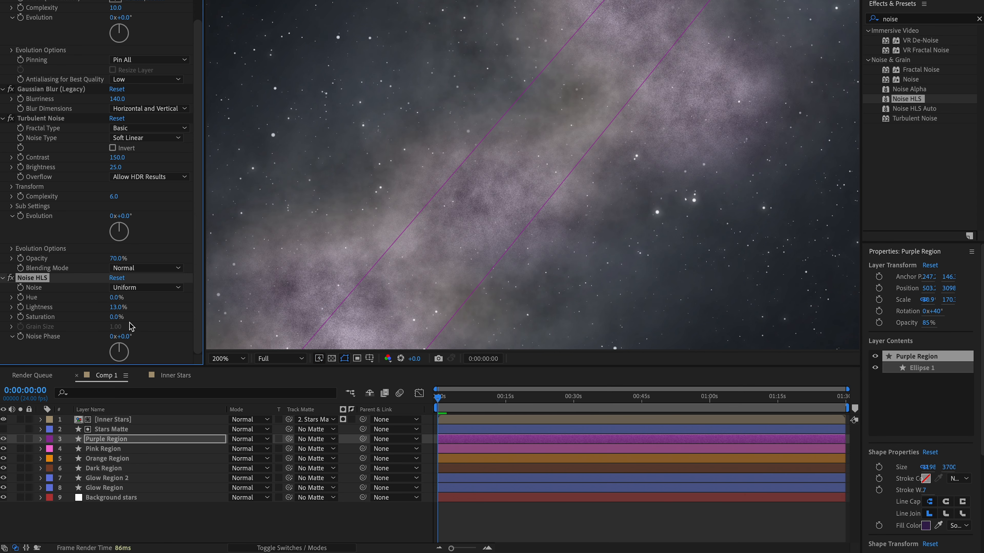
key("period")
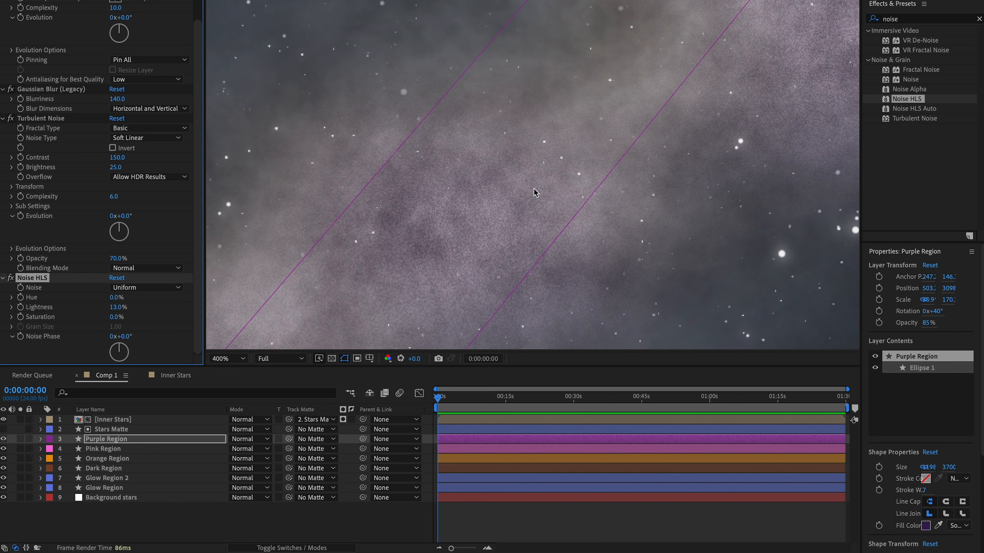
key("comma")
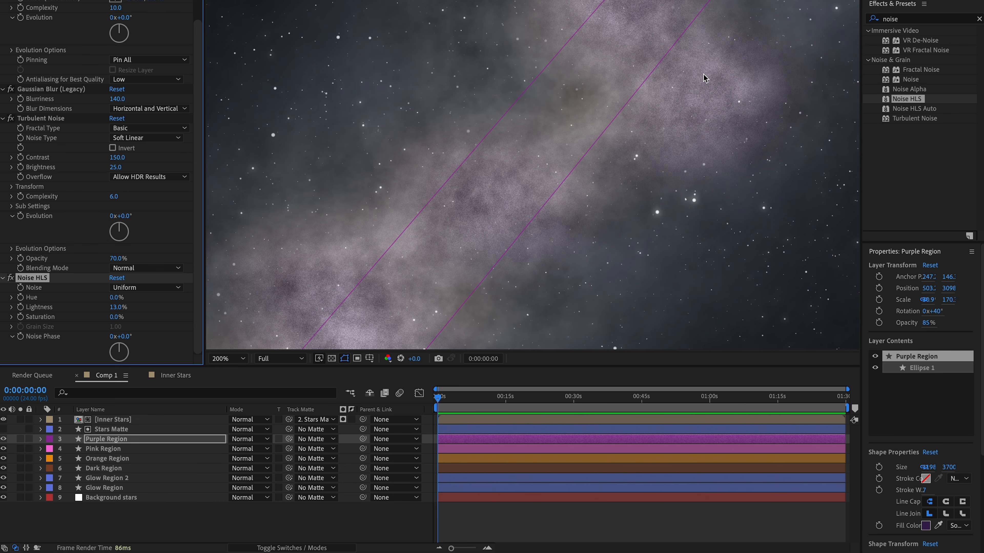
key("comma")
key("comma")
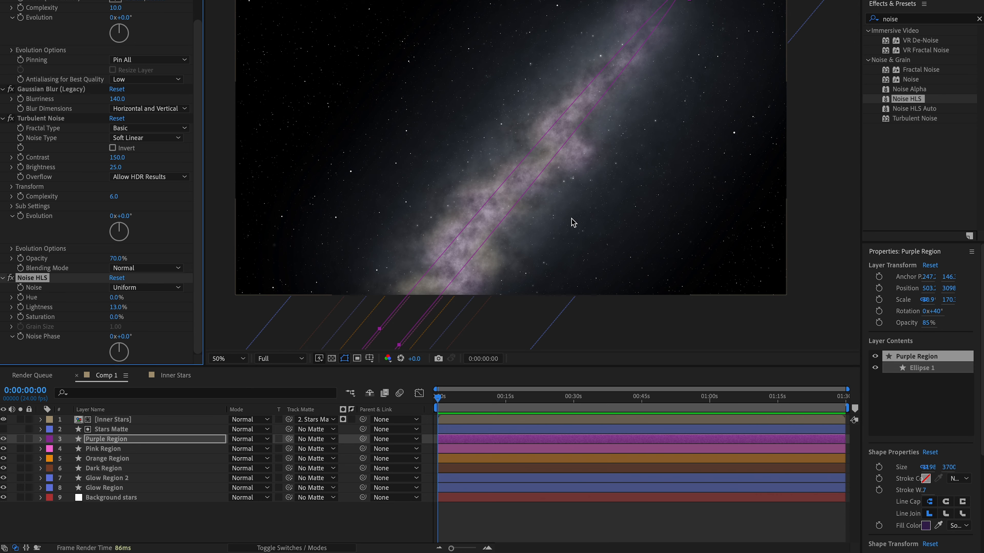
key("period")
key("comma")
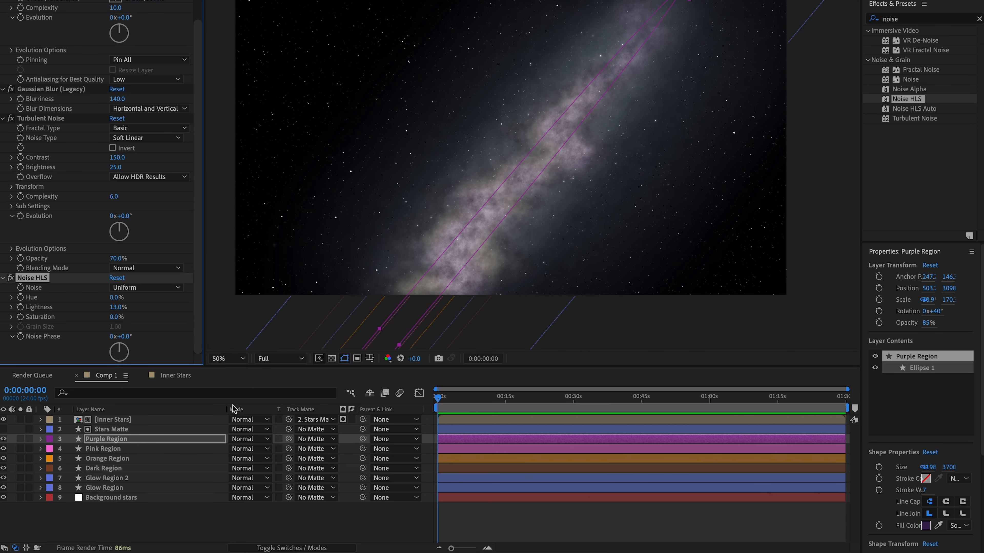
left_click_drag(119, 309, 122, 310)
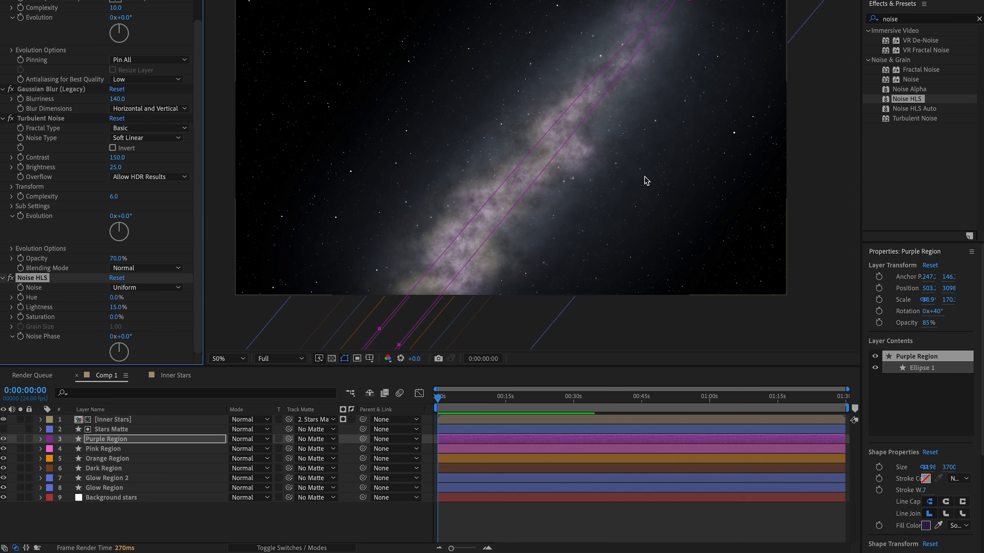
- Deselect all layers and examine the grainy galaxy both close up and as a whole frame
key("period")
key("period")
key("shift+slash")
key("ctrl+shift+a")
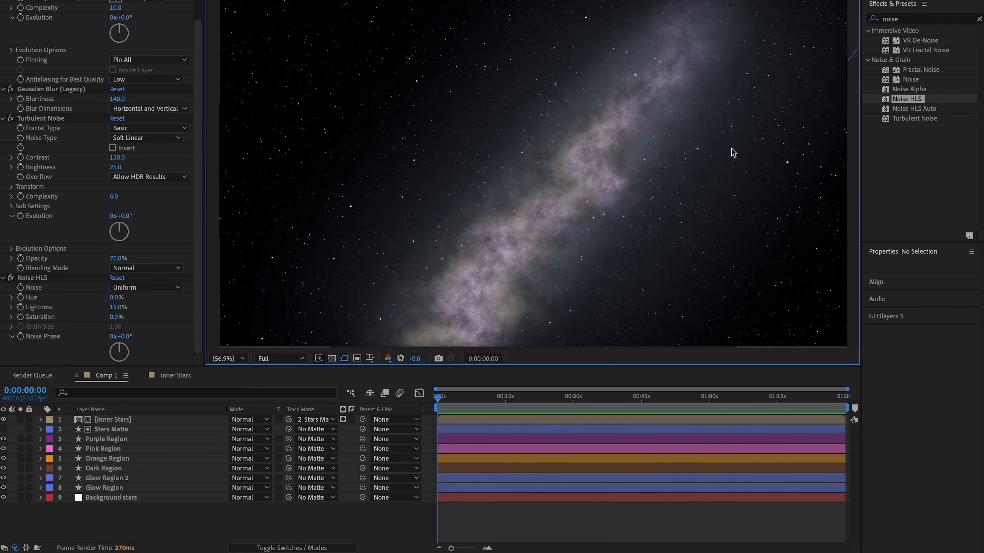
key("comma")
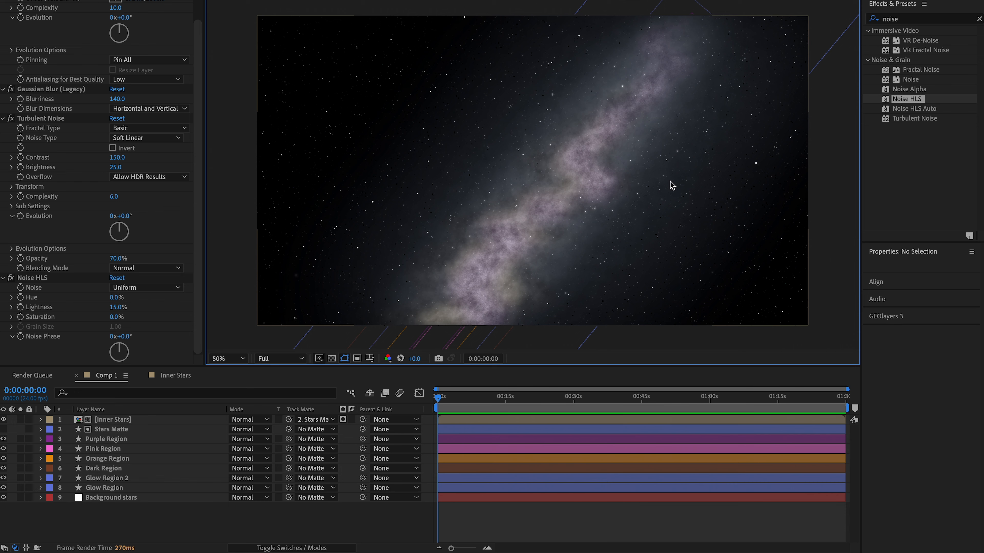
key("period")
key("comma")
- Pre-compose all nine layers of Comp 1 into a new composition named Galaxy, moving all attributes into it
left_click(305, 530)
left_click_drag(183, 530, 144, 417)
right_click(168, 453)
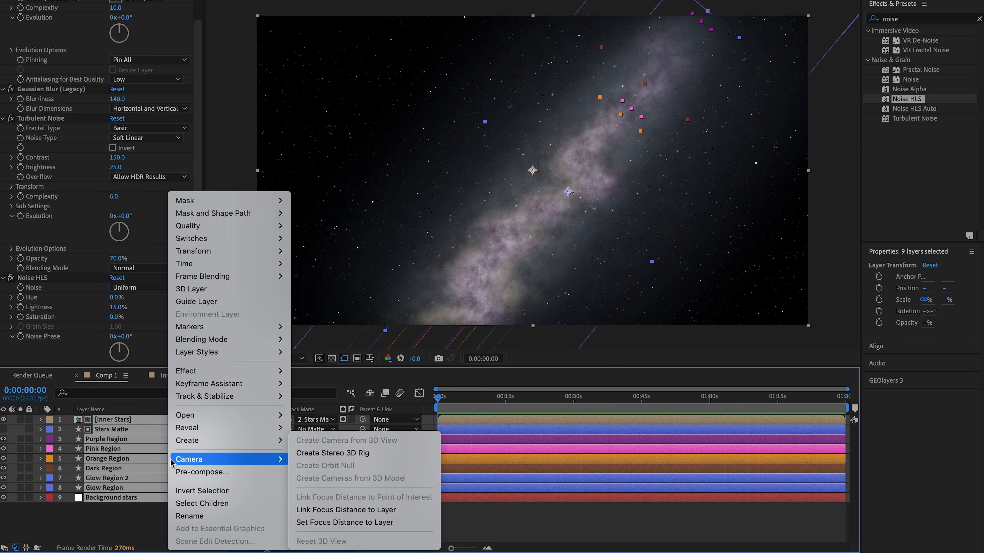
left_click(186, 472)
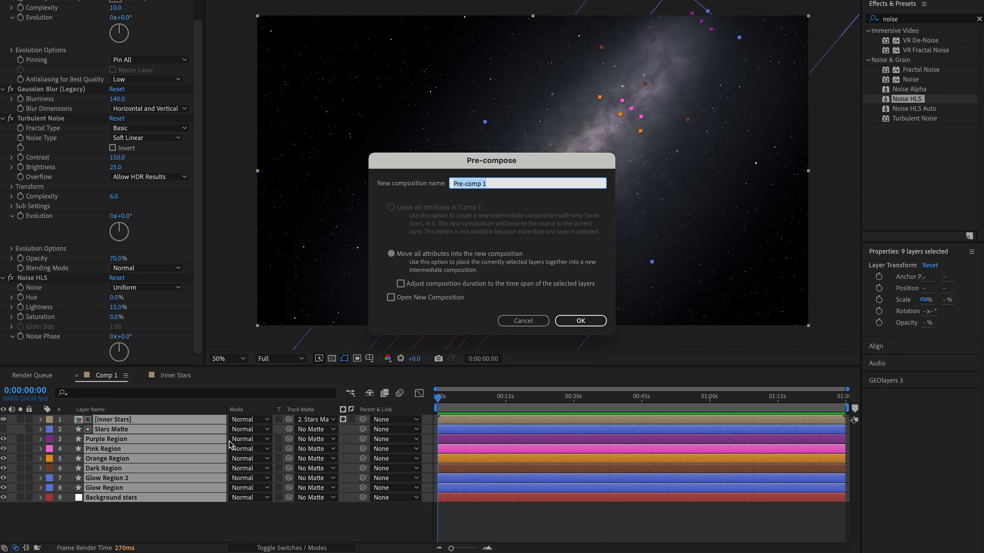
type("Galaxy")
left_click(581, 320)
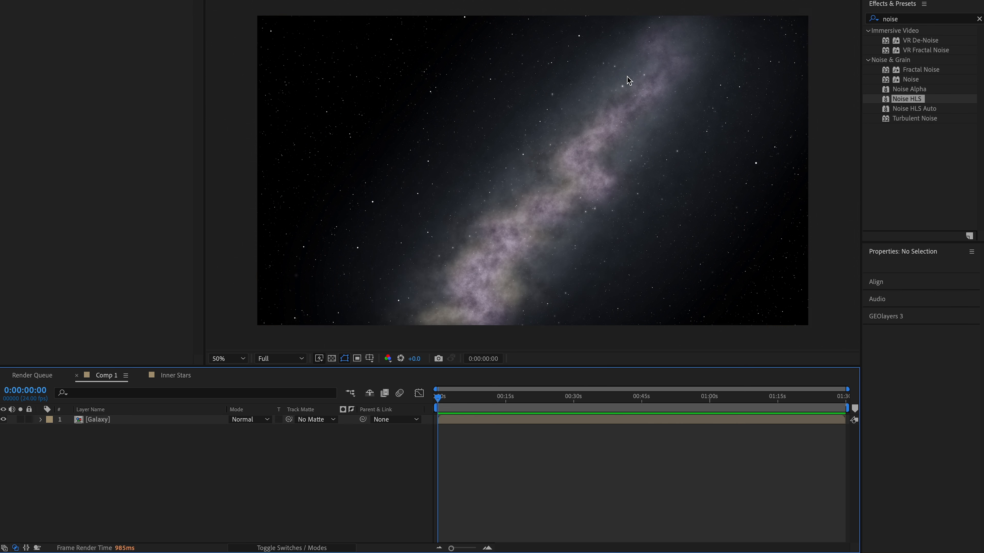
- Find the Curves effect and apply it to the Galaxy layer in Comp 1
left_click(130, 419)
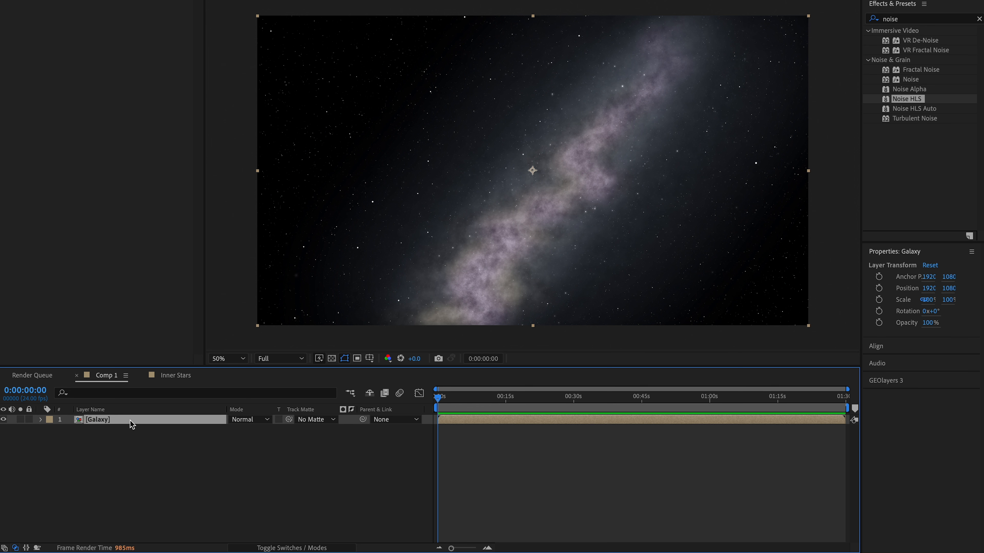
left_click(980, 19)
left_click(928, 19)
type("cu")
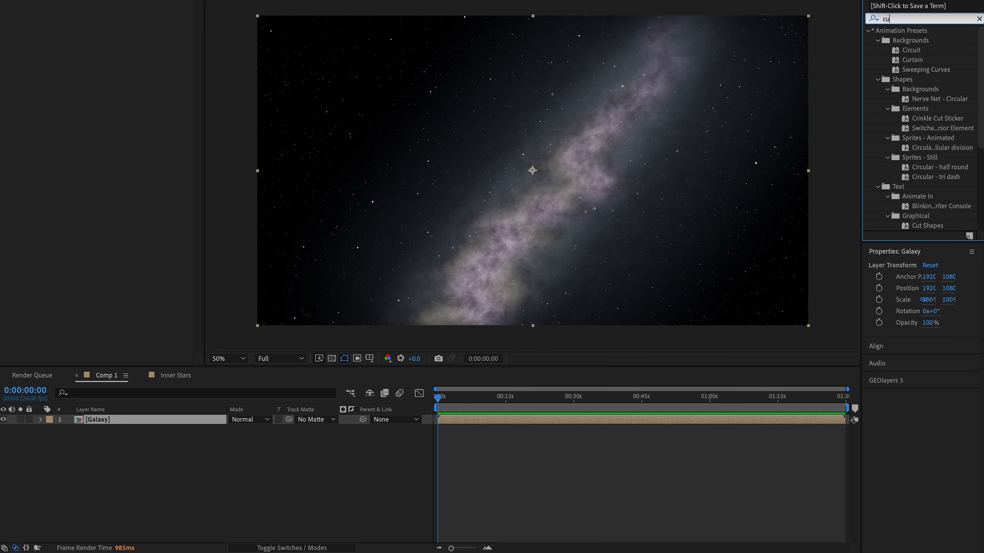
type("rves")
left_click_drag(914, 70, 183, 422)
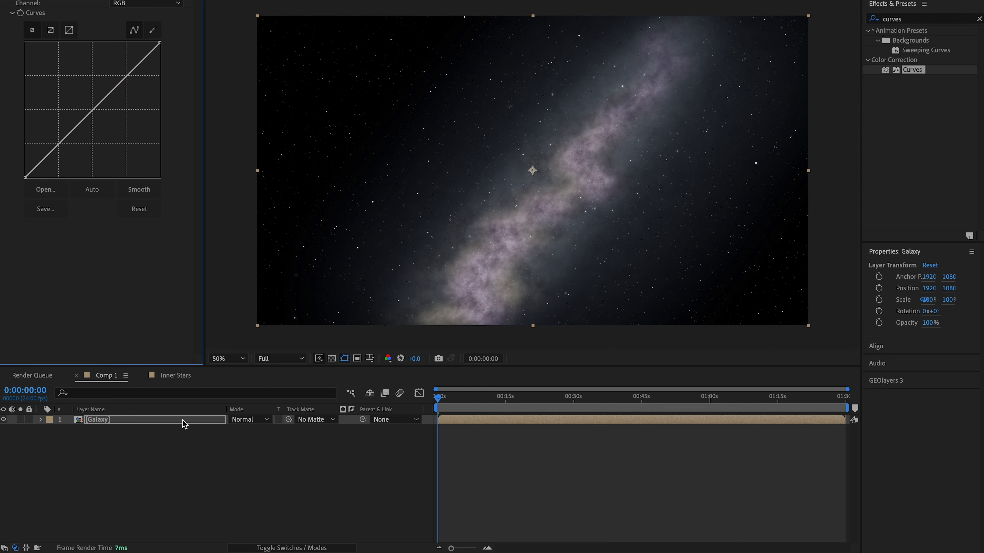
- Anchor the RGB curve at the upper quarter and lower its shadow point slightly to deepen the galaxy's darks
left_click(126, 74)
left_click(59, 146)
left_click_drag(58, 146, 58, 162)
left_click_drag(58, 162, 58, 159)
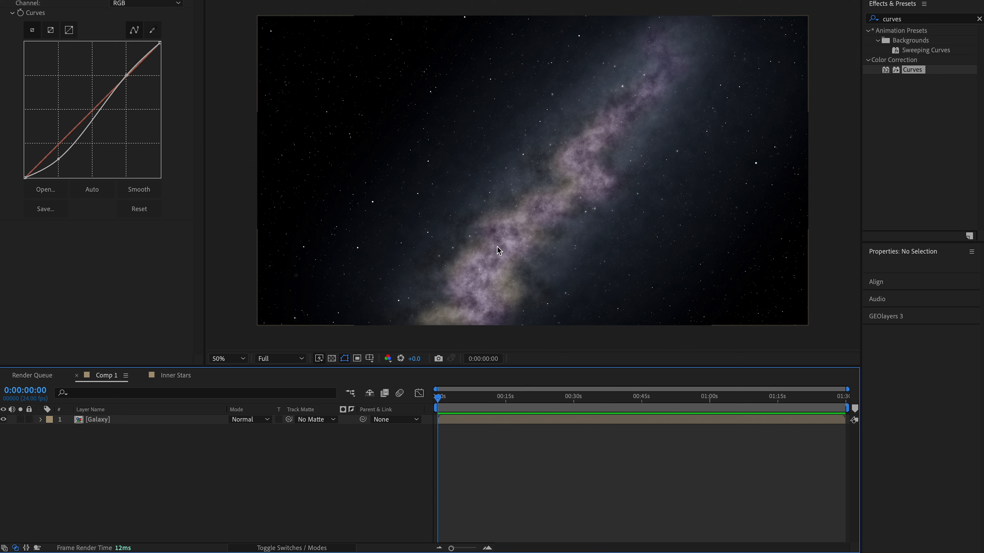
- Copy the Background stars layer from the Galaxy composition and paste it into Comp 1 above the Galaxy layer
double_click(117, 421)
left_click(118, 425)
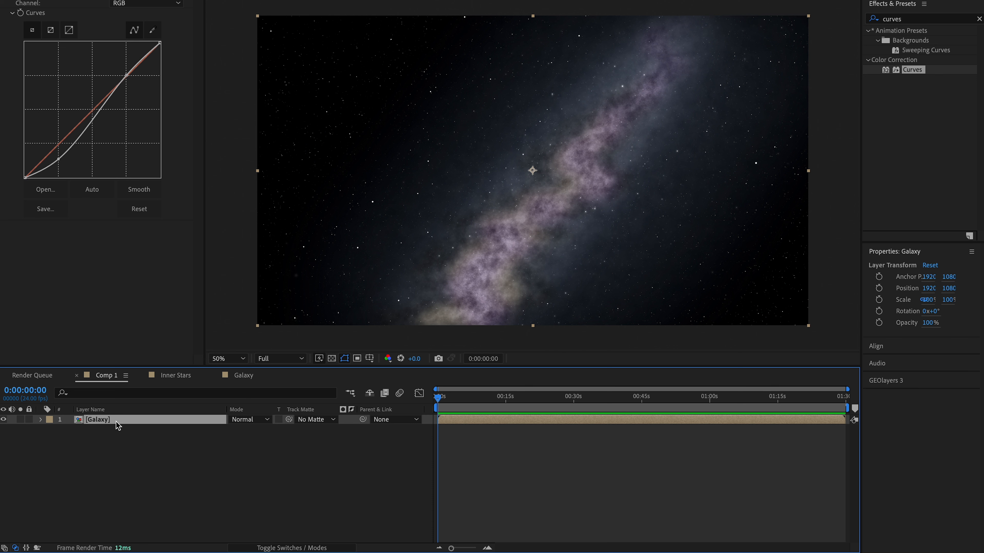
double_click(119, 425)
left_click(121, 499)
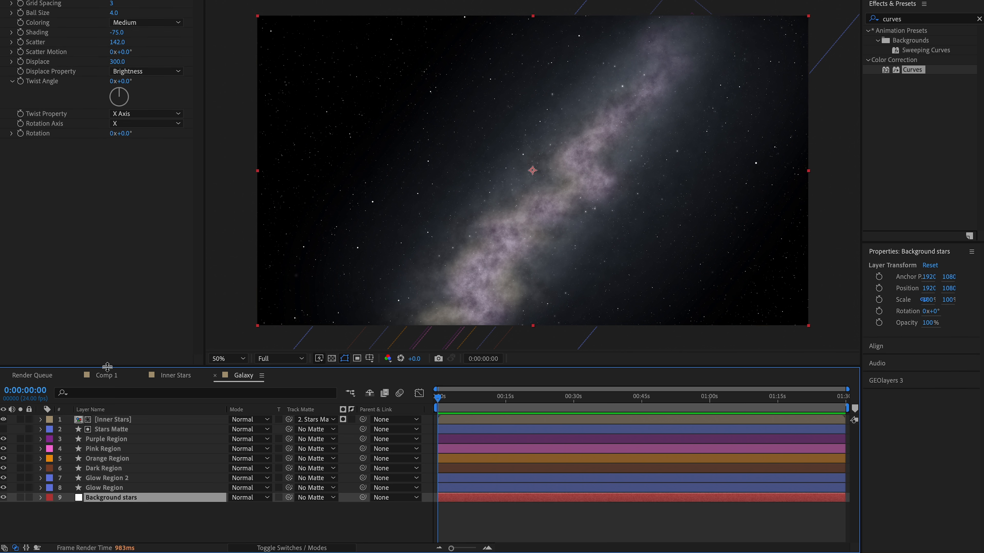
left_click(107, 375)
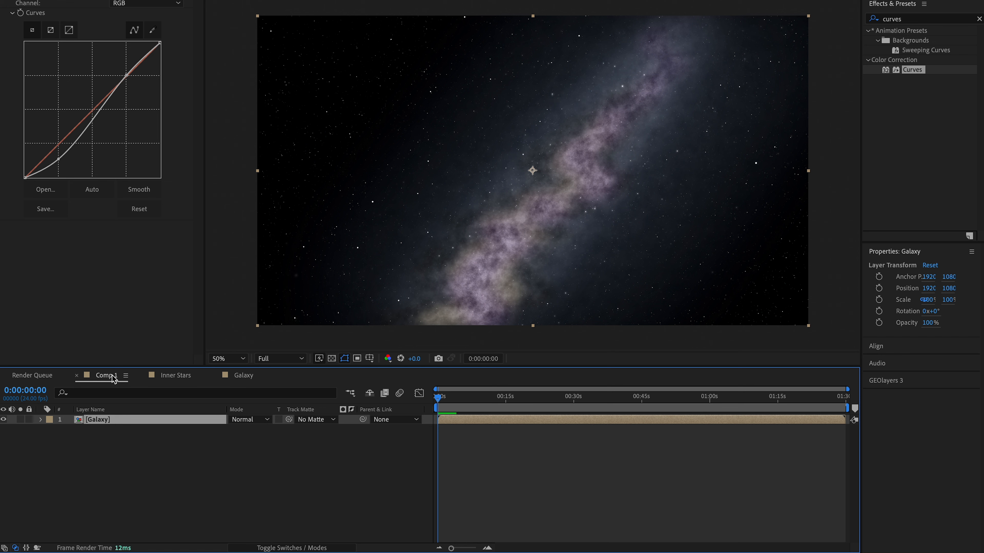
left_click(168, 481)
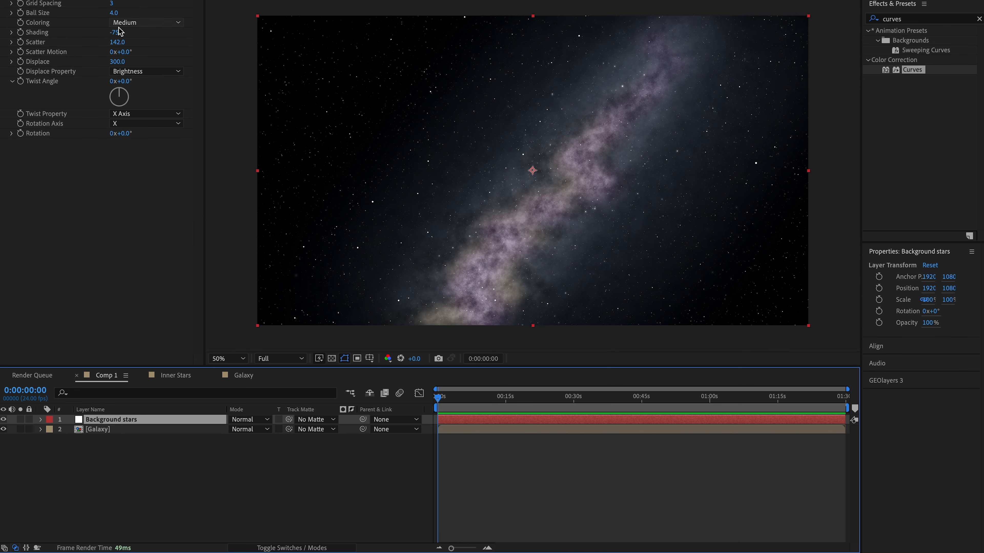
- Set the CC Ball Action scatter of the Background stars layer in Comp 1 to 145, and return to the first frame
left_click(119, 42)
left_click_drag(119, 41, 122, 42)
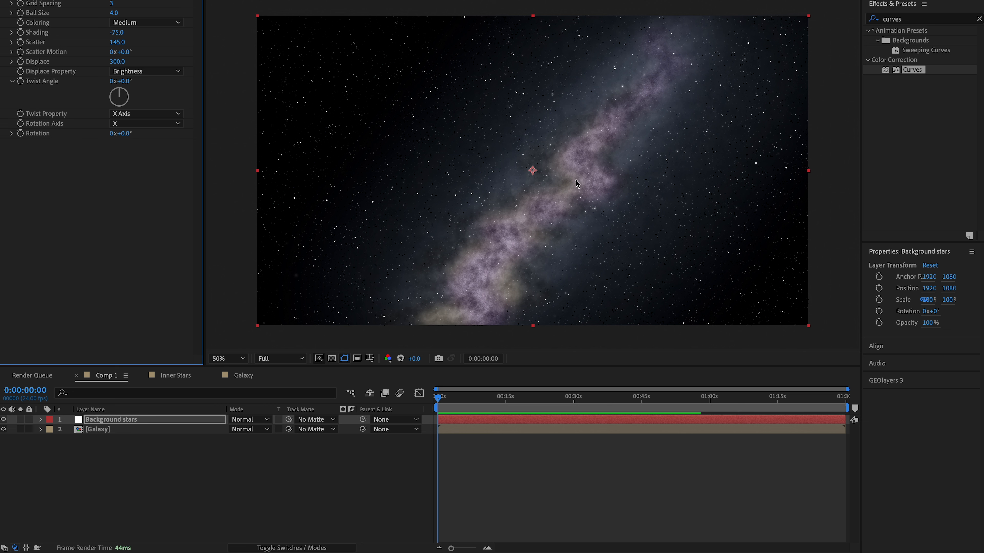
left_click(397, 374)
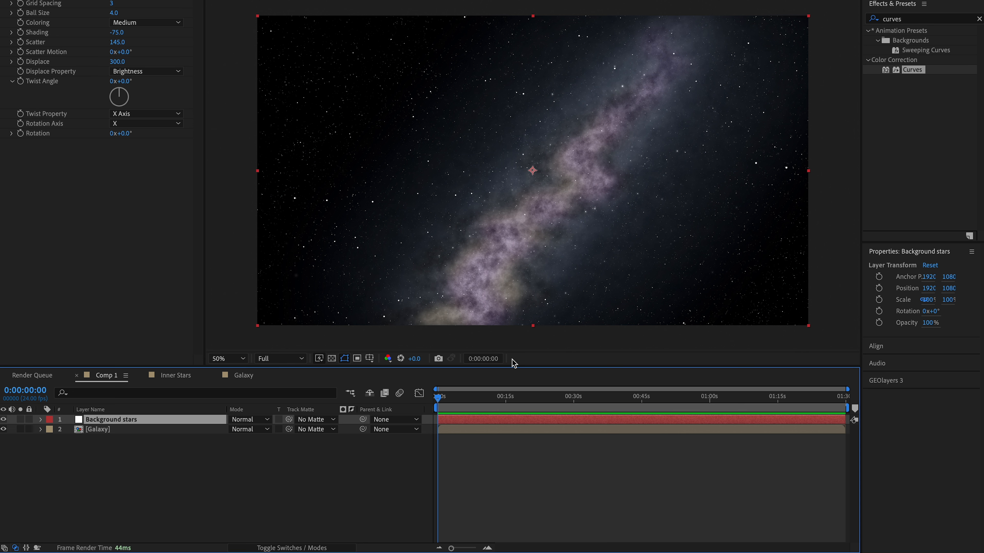
left_click(445, 400)
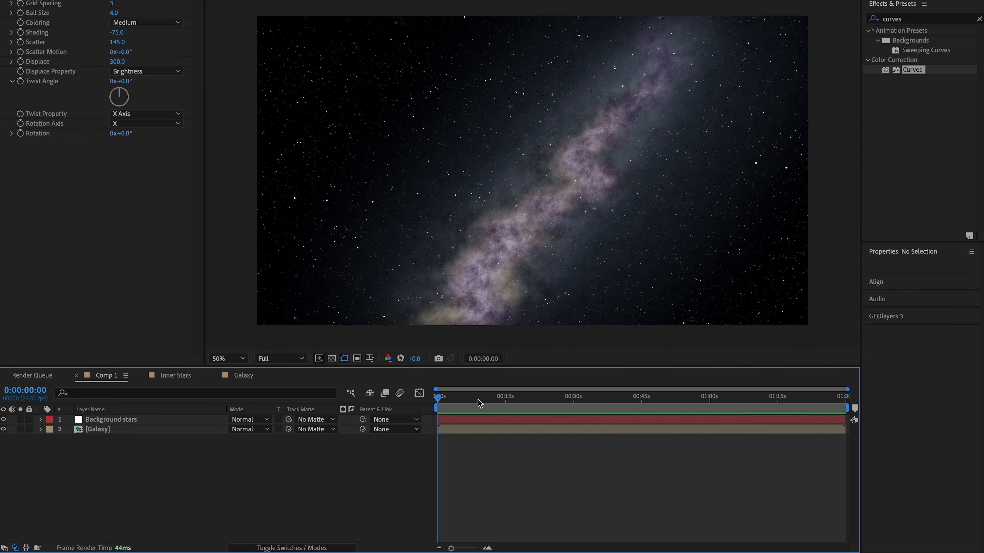
left_click_drag(478, 400, 412, 408)
- Animate the Displace value of Background stars from 300 at the first frame to 320 at 0:00:15:05
left_click(136, 419)
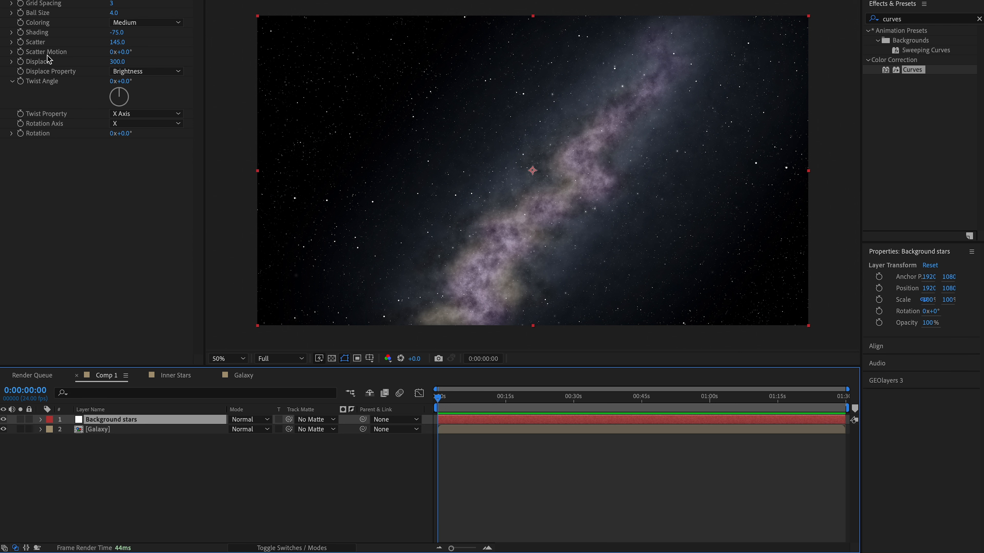
left_click(23, 63)
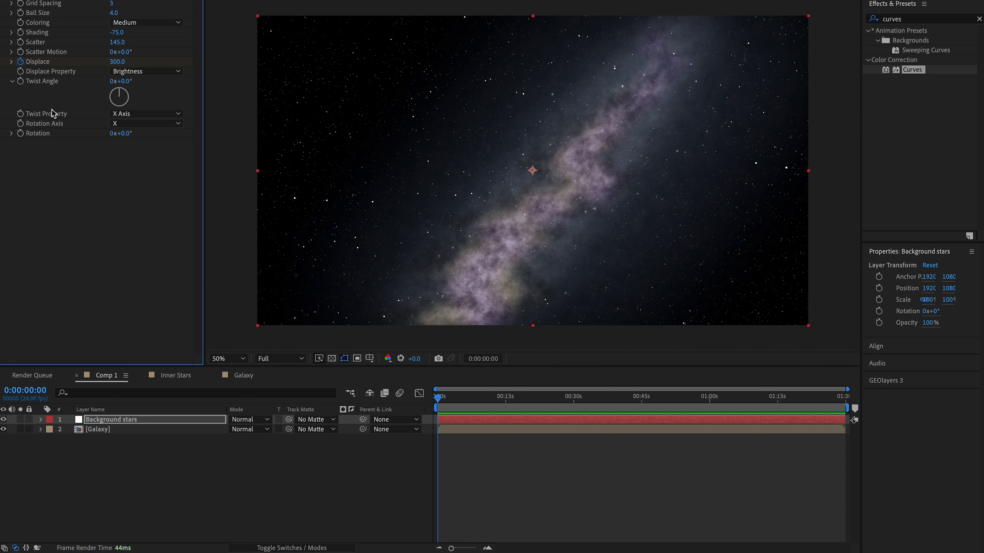
left_click(41, 420)
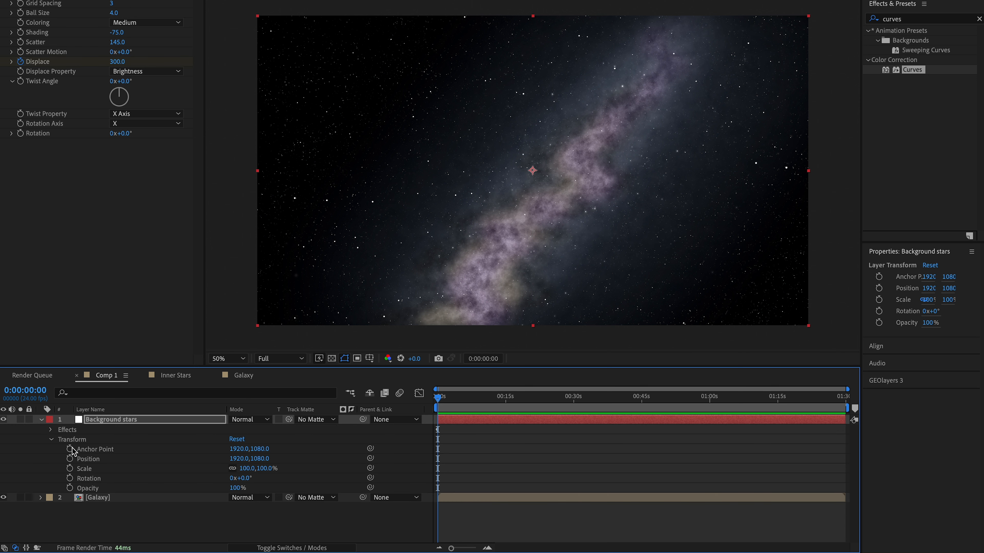
left_click(50, 430)
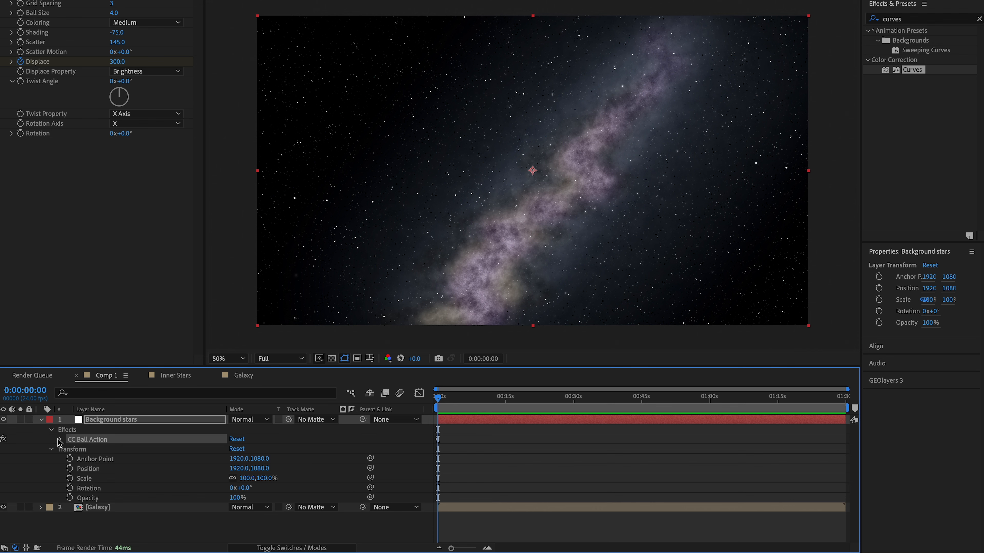
left_click(59, 440)
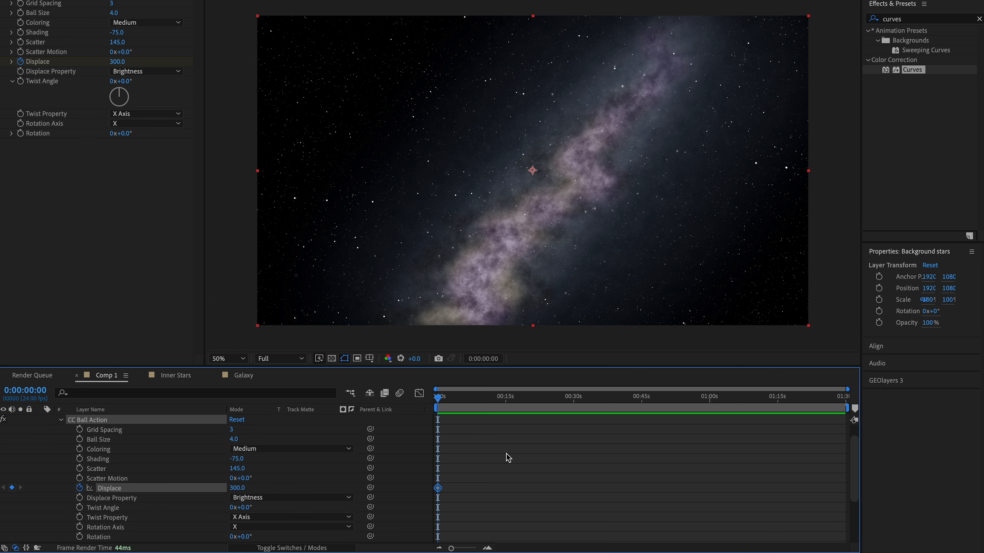
left_click_drag(477, 396, 506, 396)
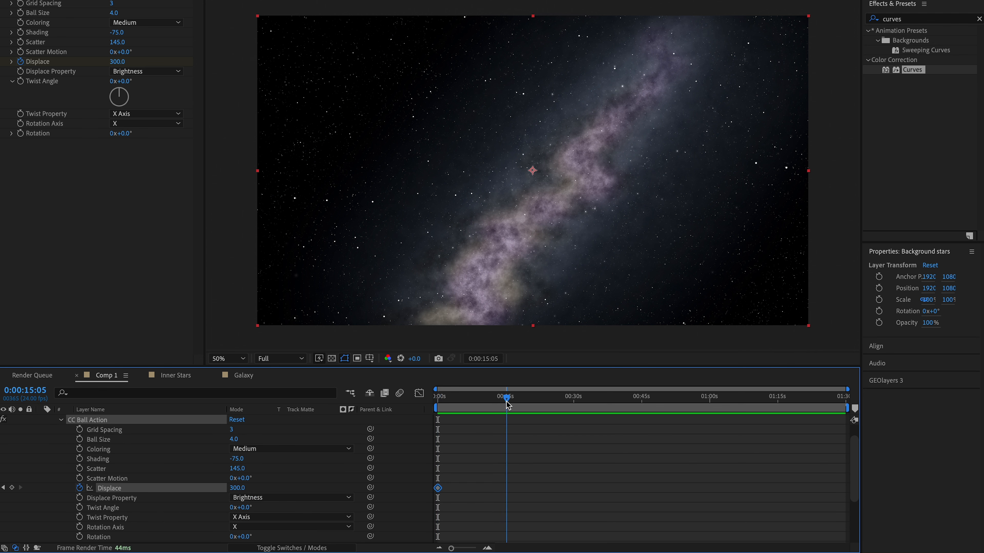
left_click_drag(120, 61, 132, 61)
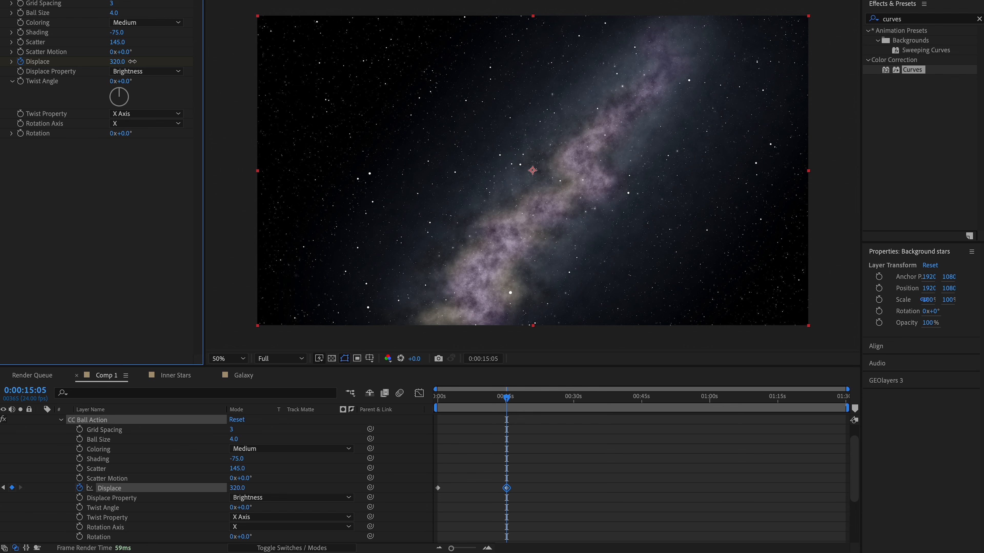
- Shorten the work area to end at the second Displace keyframe, preview the star motion, and collapse the Background stars properties
left_click_drag(851, 408, 509, 408)
key("Home")
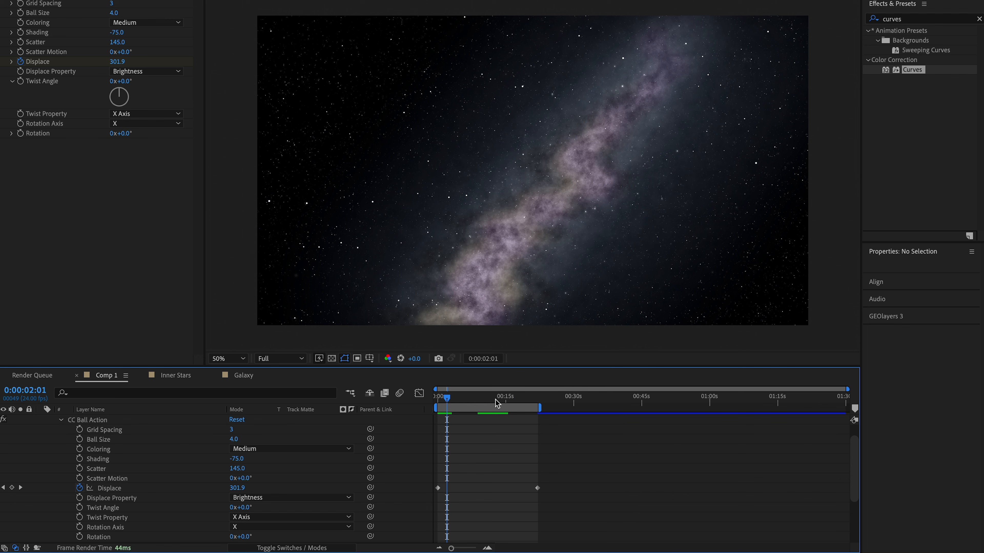
left_click_drag(495, 399, 426, 404)
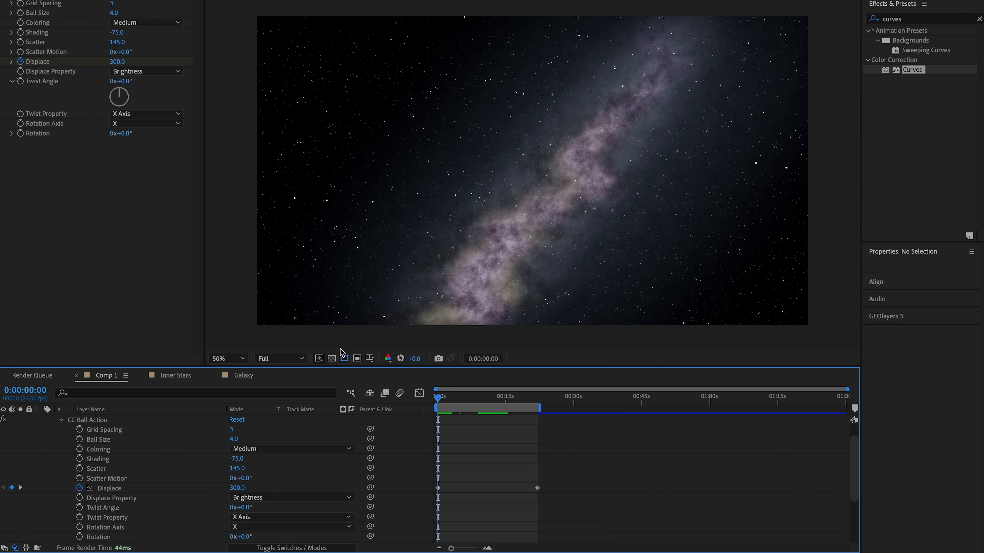
scroll(44, 416, "up", 2)
left_click(41, 419)
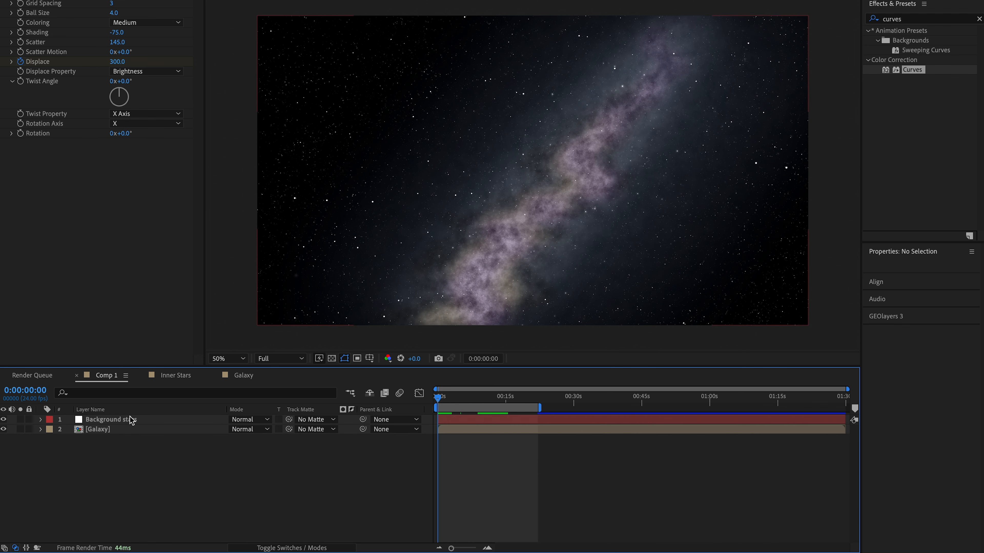
- Duplicate the Background stars layer and select the original
left_click(131, 420)
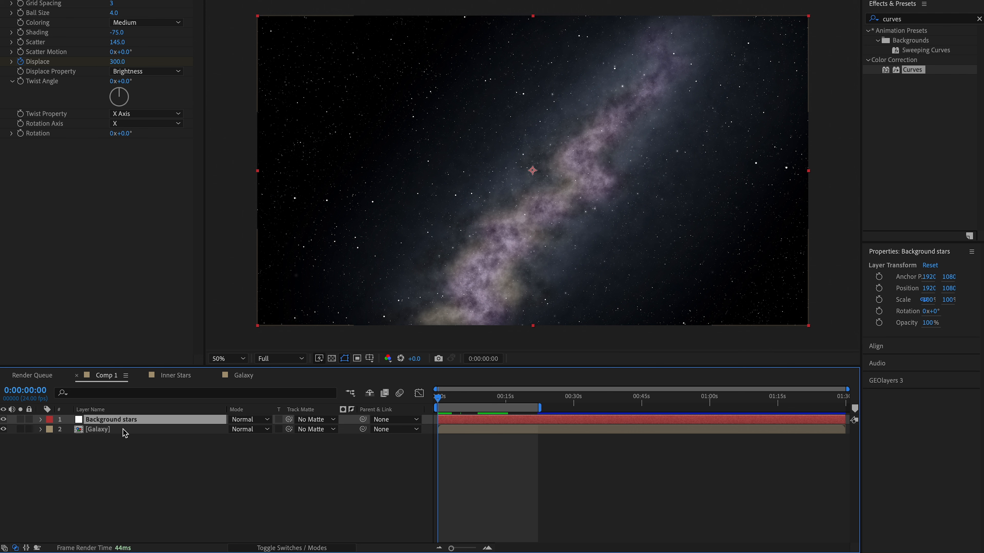
key("ctrl+d")
left_click(123, 428)
- Find the Gaussian Blur effect and apply it to one of the two background star layers
left_click(865, 18)
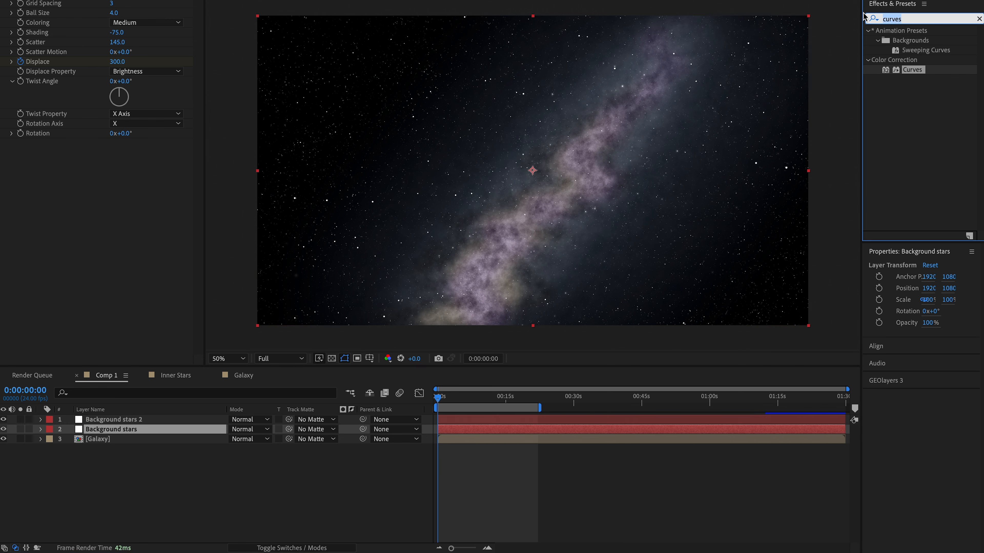
type("blur")
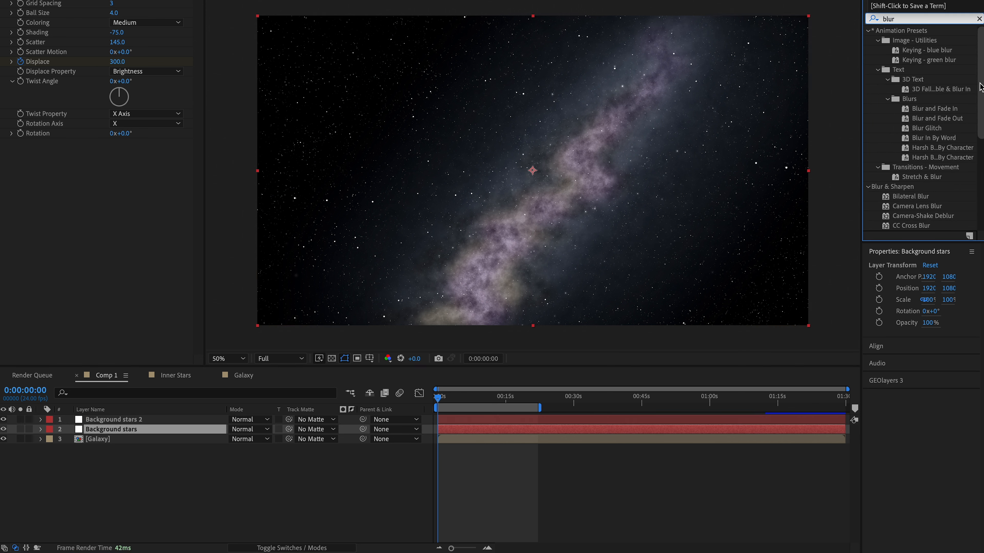
scroll(980, 86, "down", 6)
left_click_drag(921, 137, 248, 420)
left_click_drag(248, 420, 128, 420)
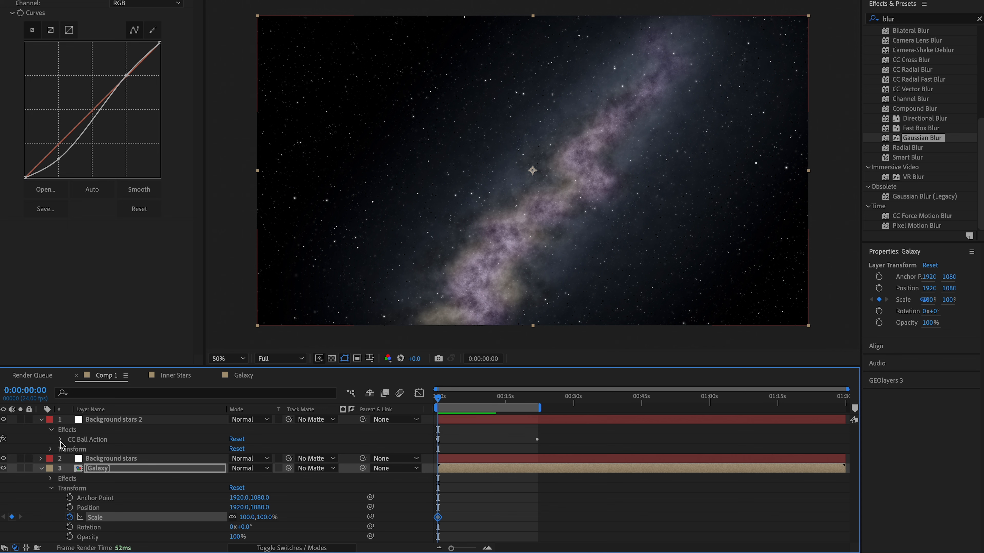
- Expand the CC Ball Action properties of Background stars 2 and go to its second Displace keyframe at 0:00:22:01
left_click(61, 441)
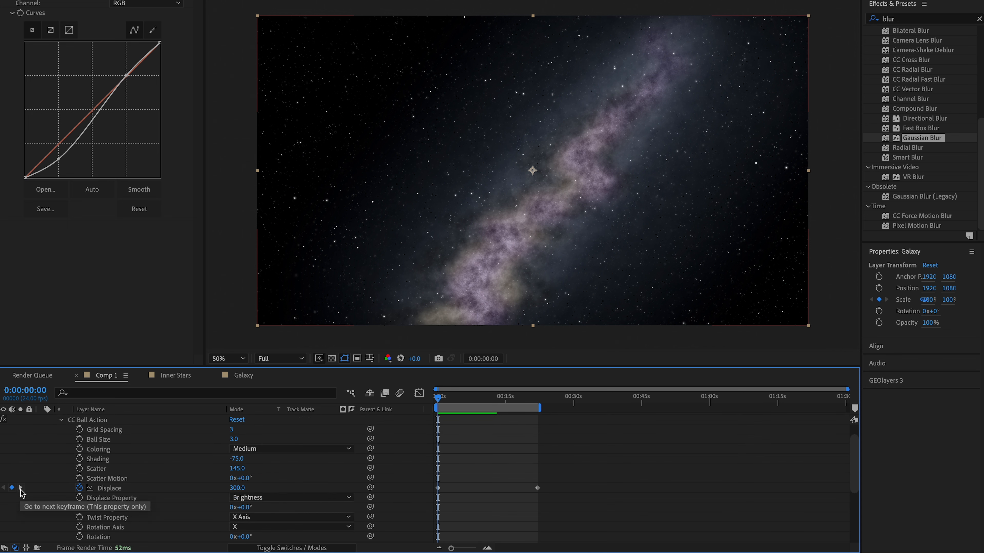
left_click(21, 488)
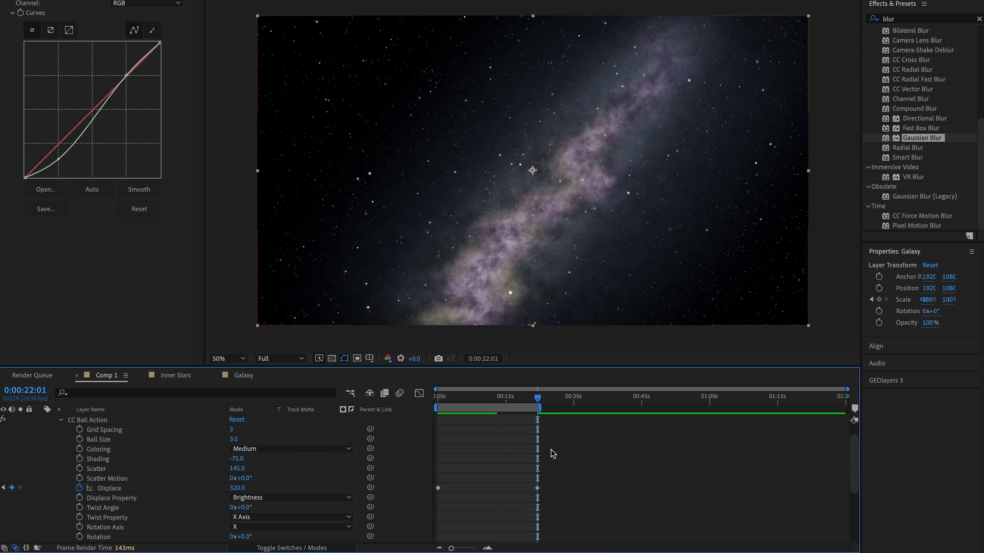